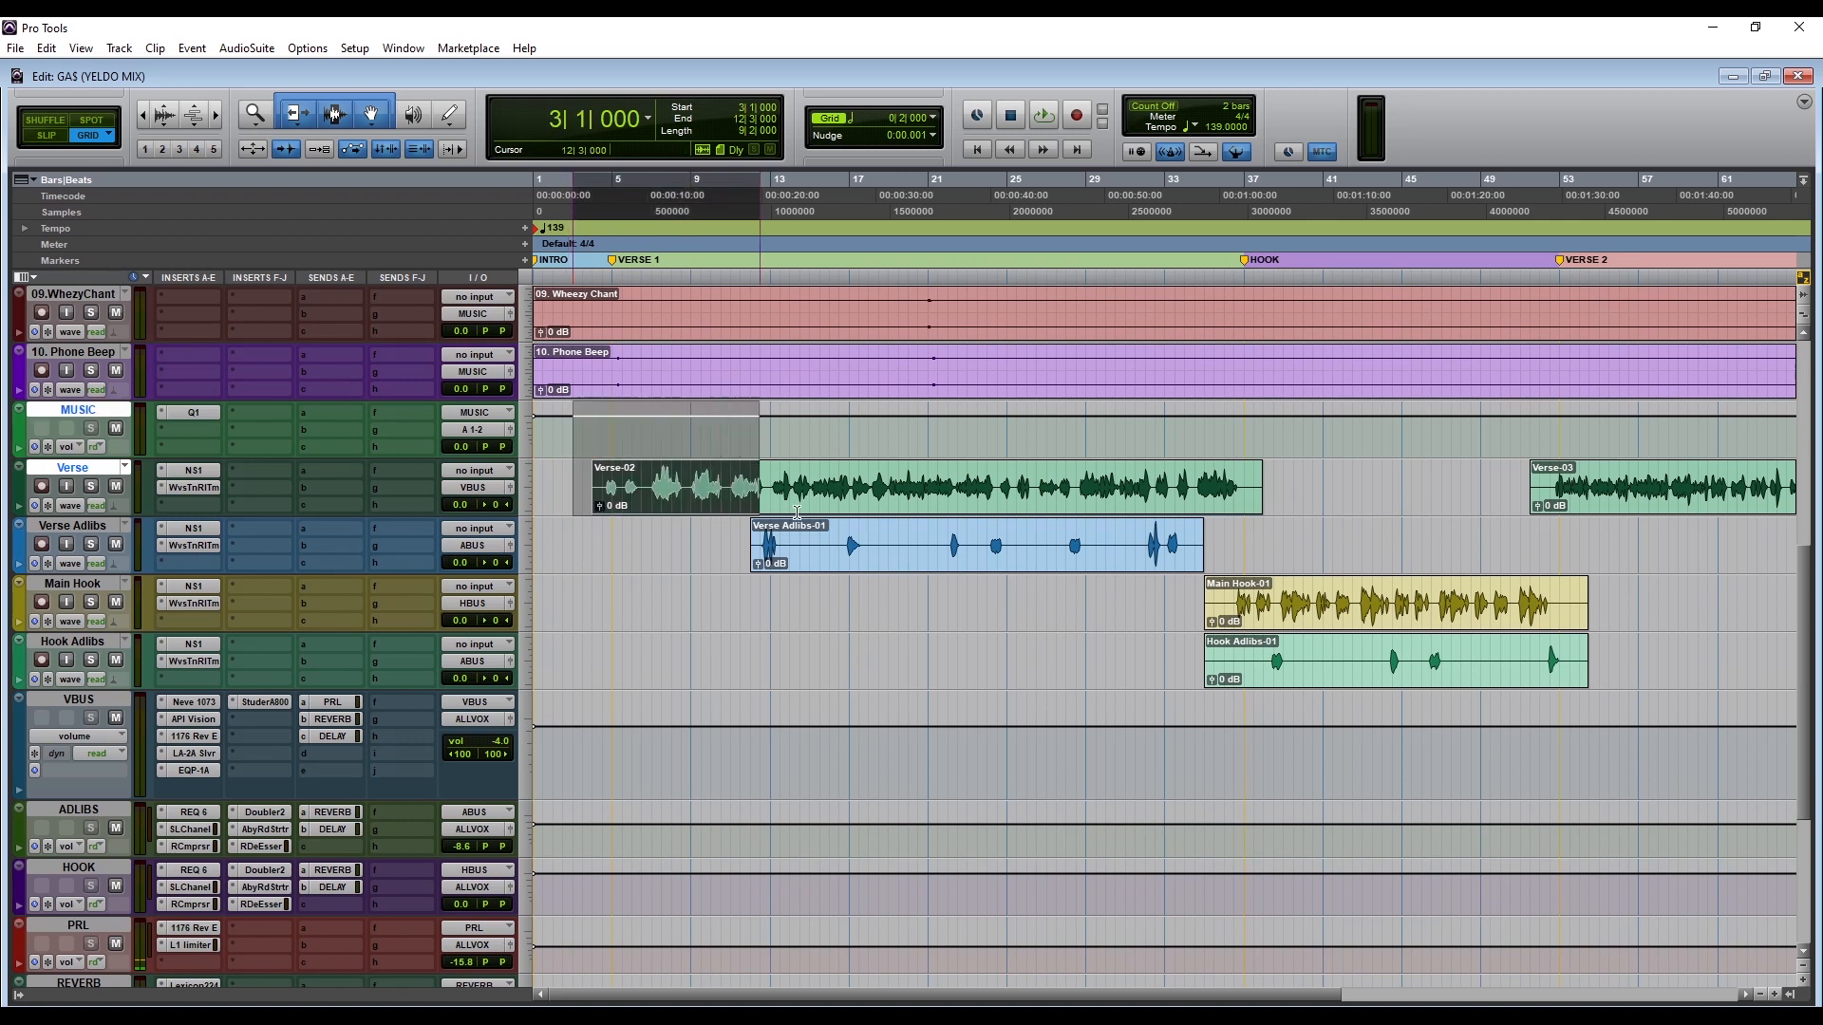
Step: Play the session from the beginning while viewing the Neve 1073, API Vision, 1176 Rev E, LA-2A Silver and EQP-1A inserts on VBUS
click(640, 552)
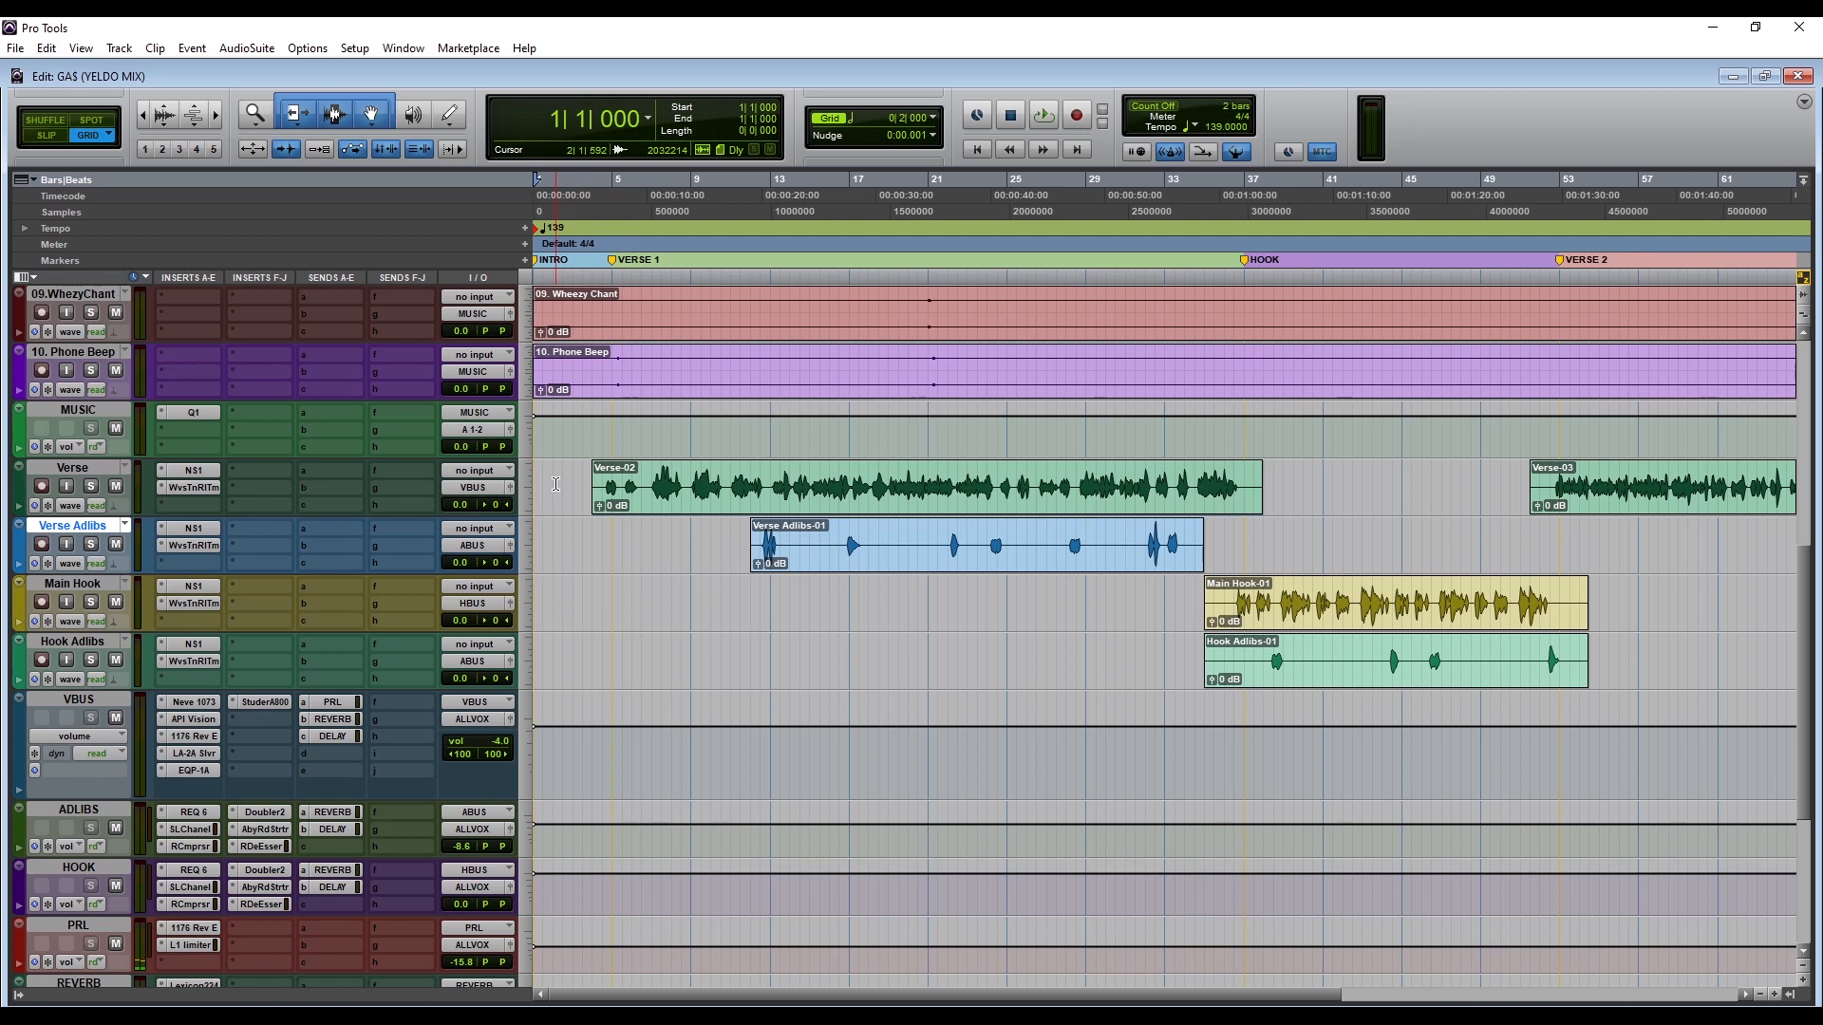
key(space)
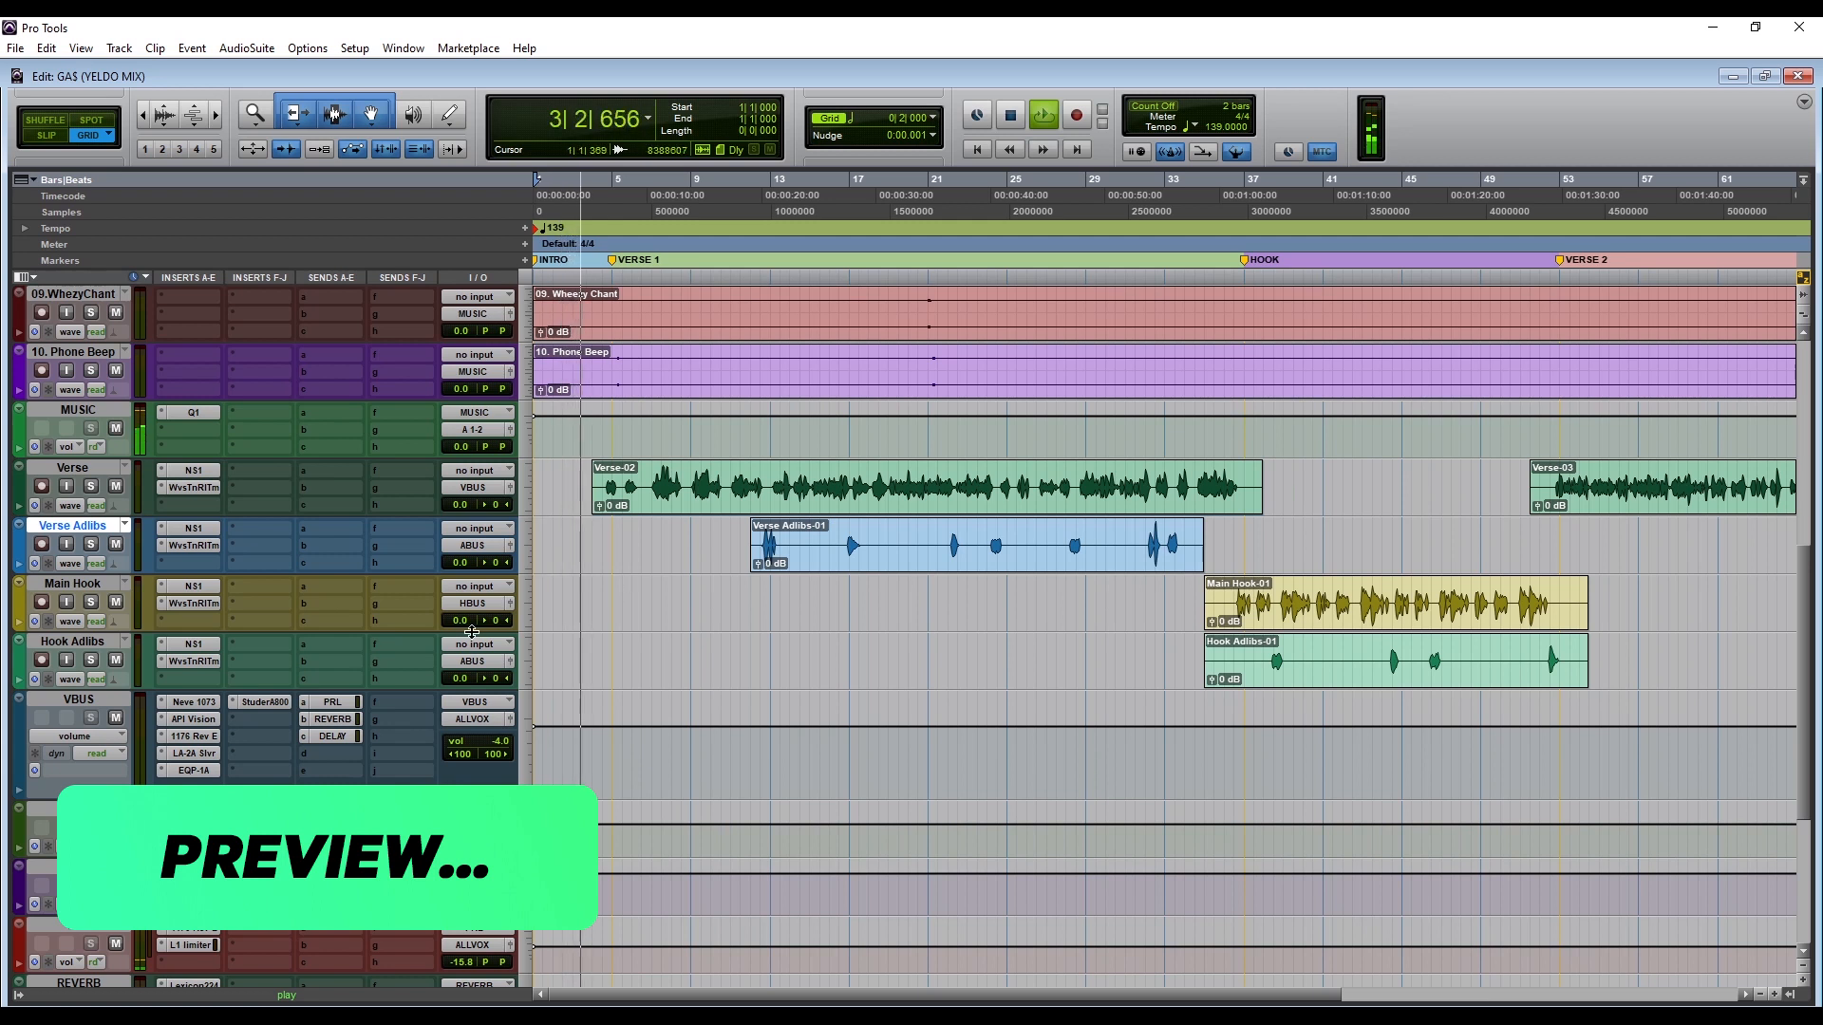
click(197, 704)
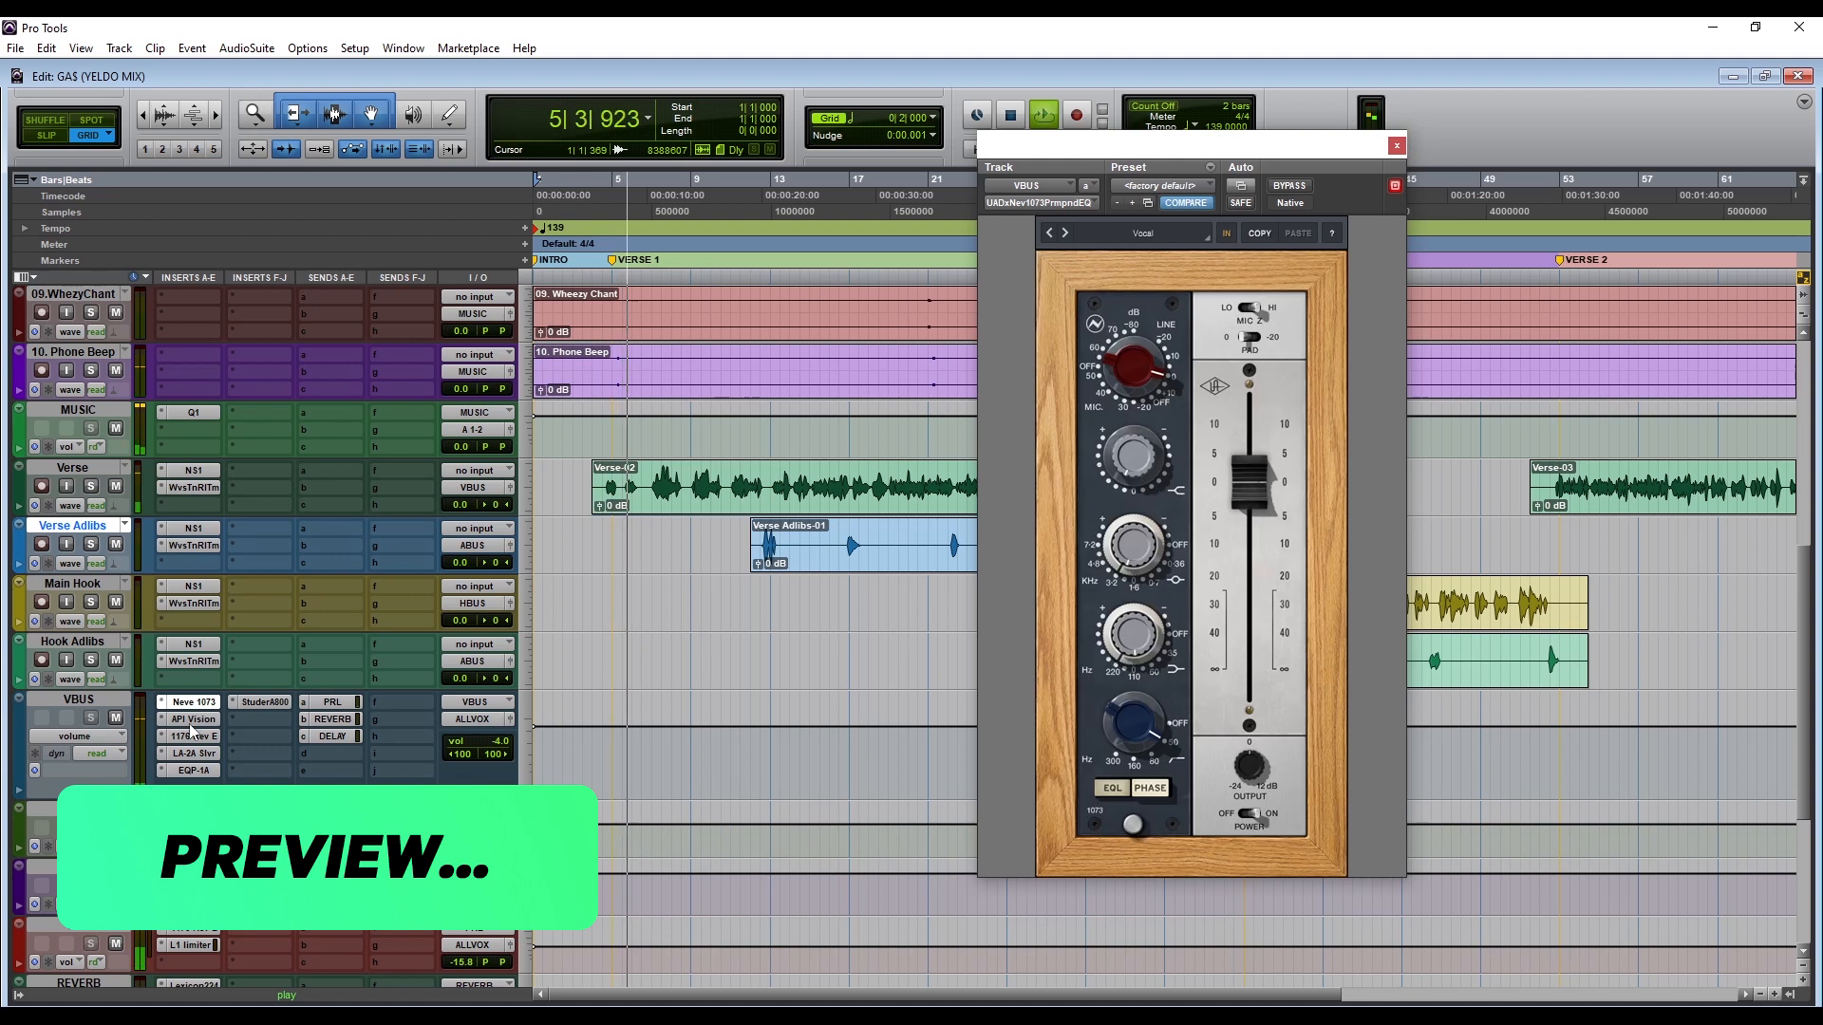
click(192, 720)
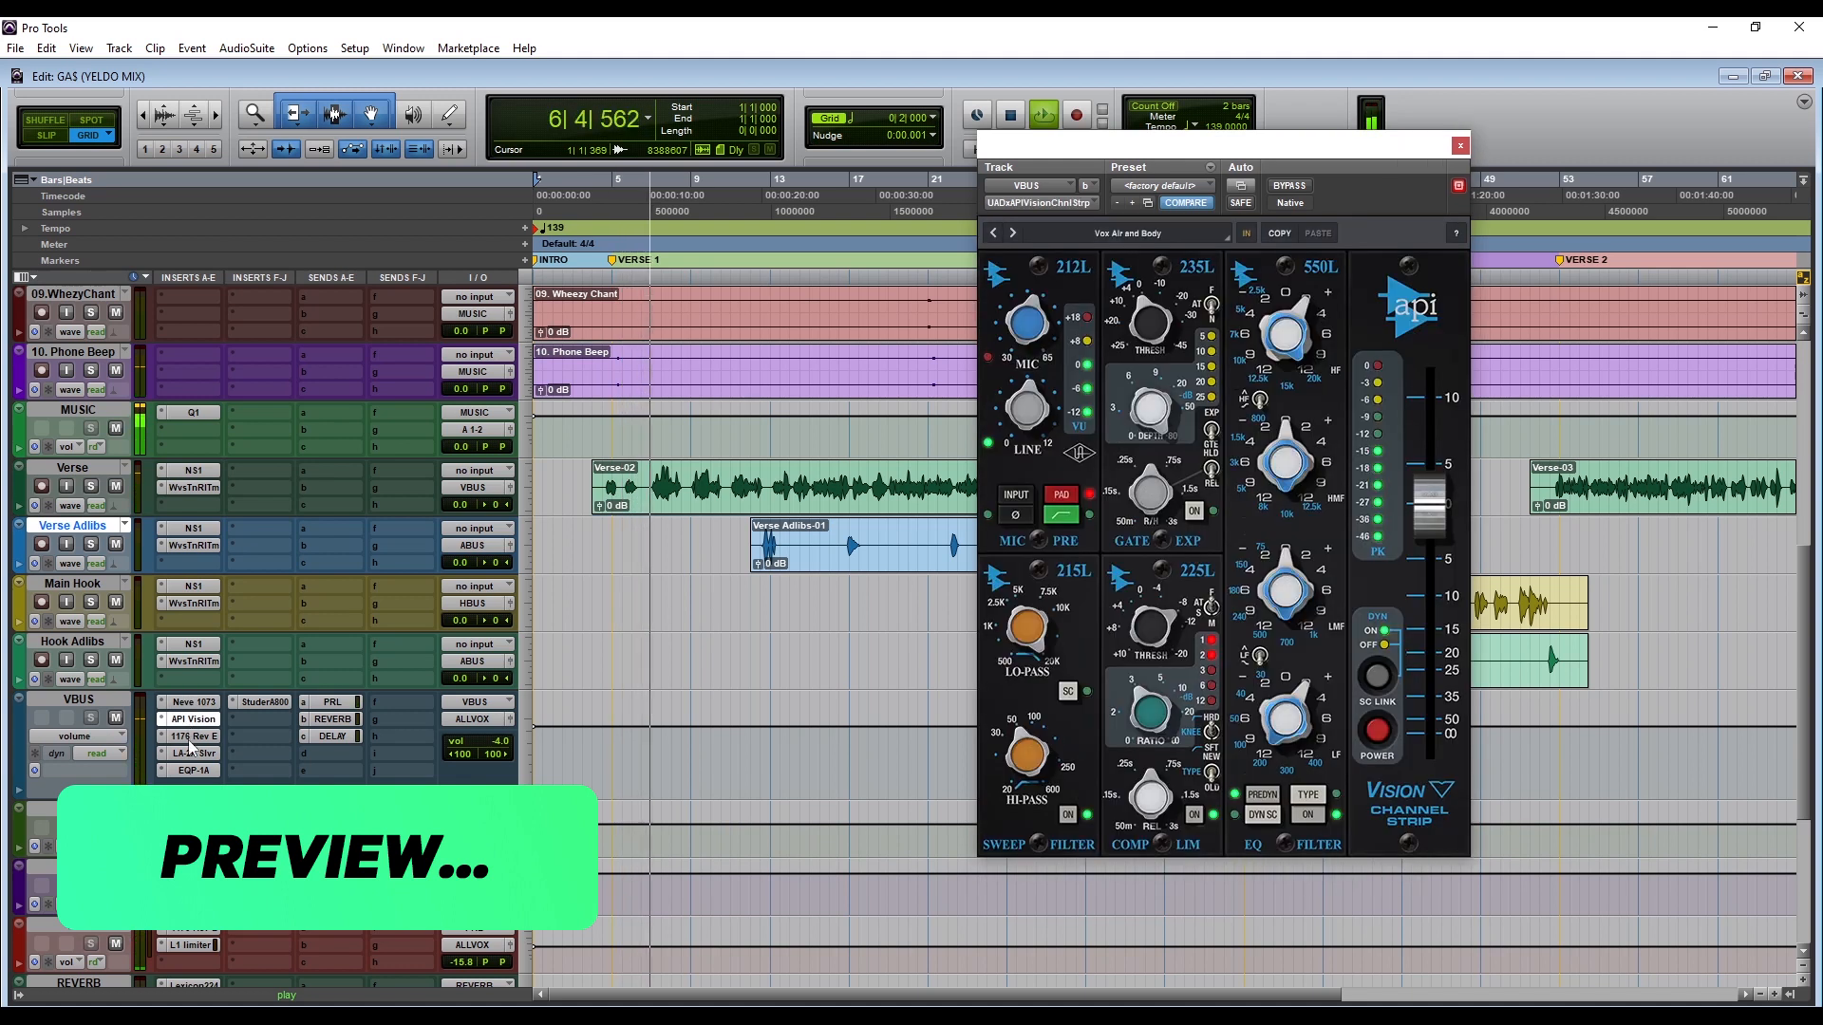
click(192, 737)
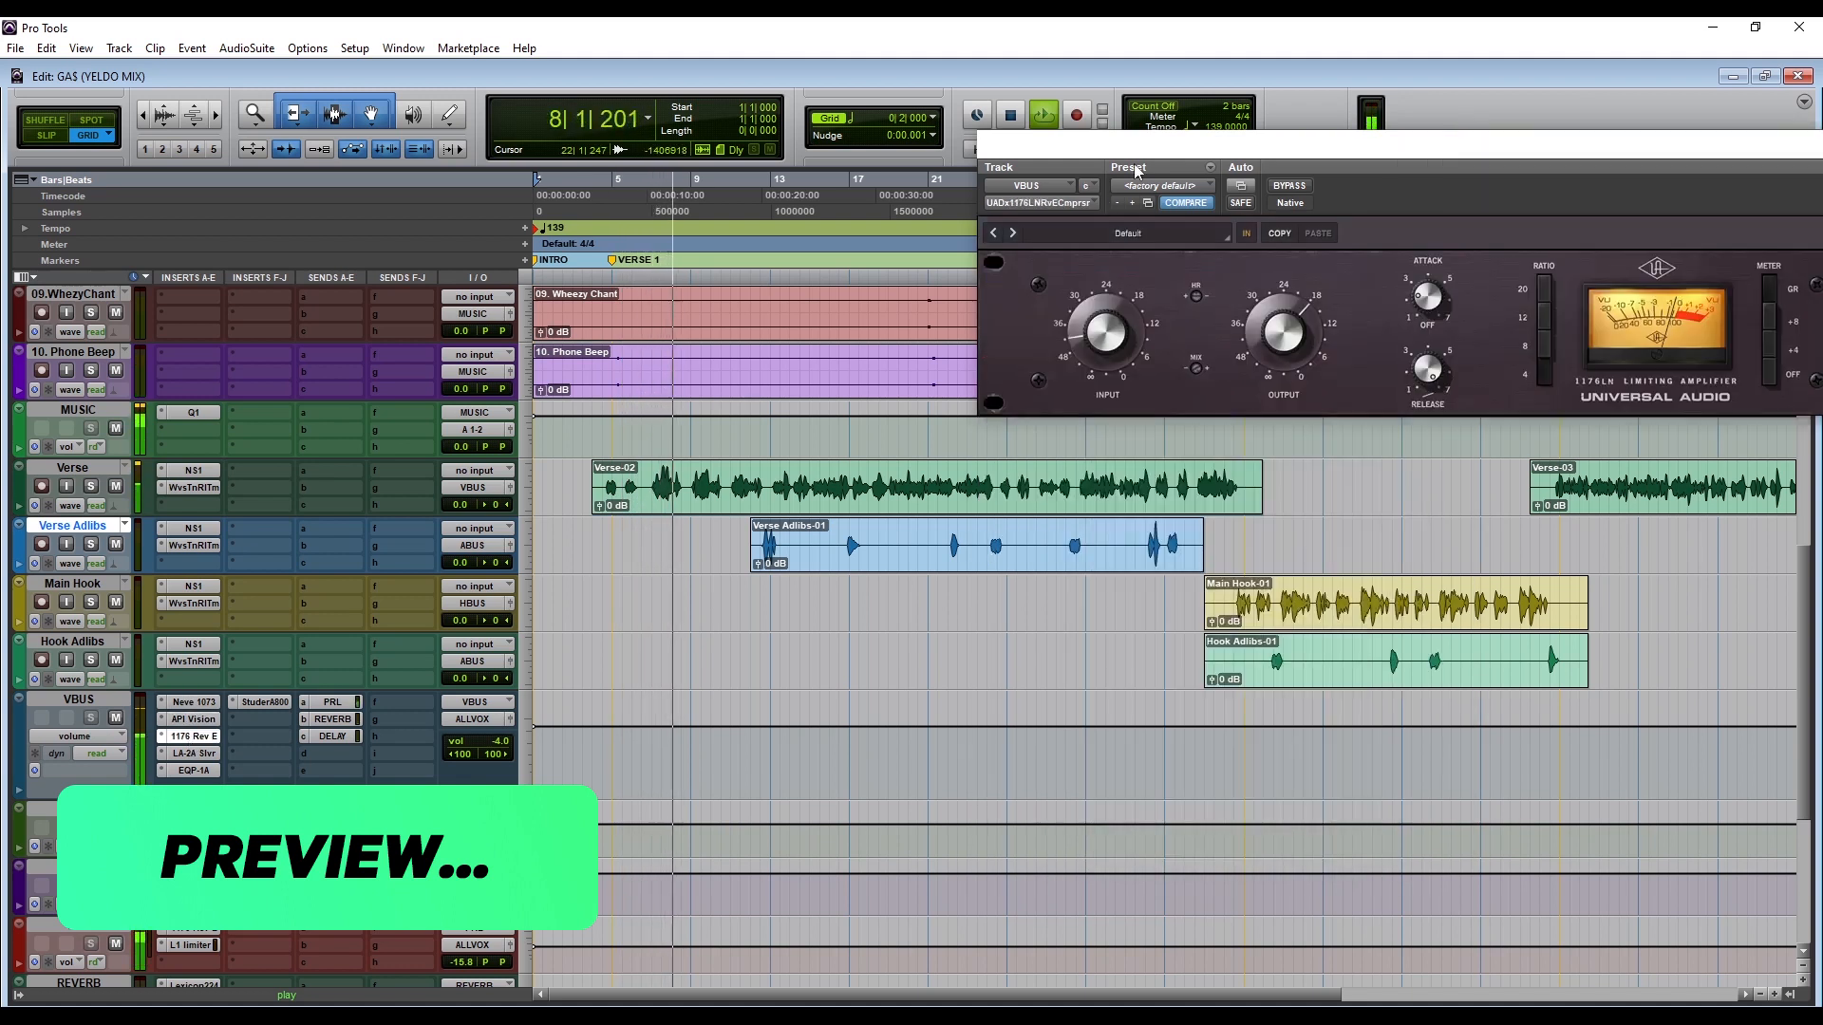
drag(1138, 158, 680, 444)
click(193, 753)
drag(819, 442, 874, 585)
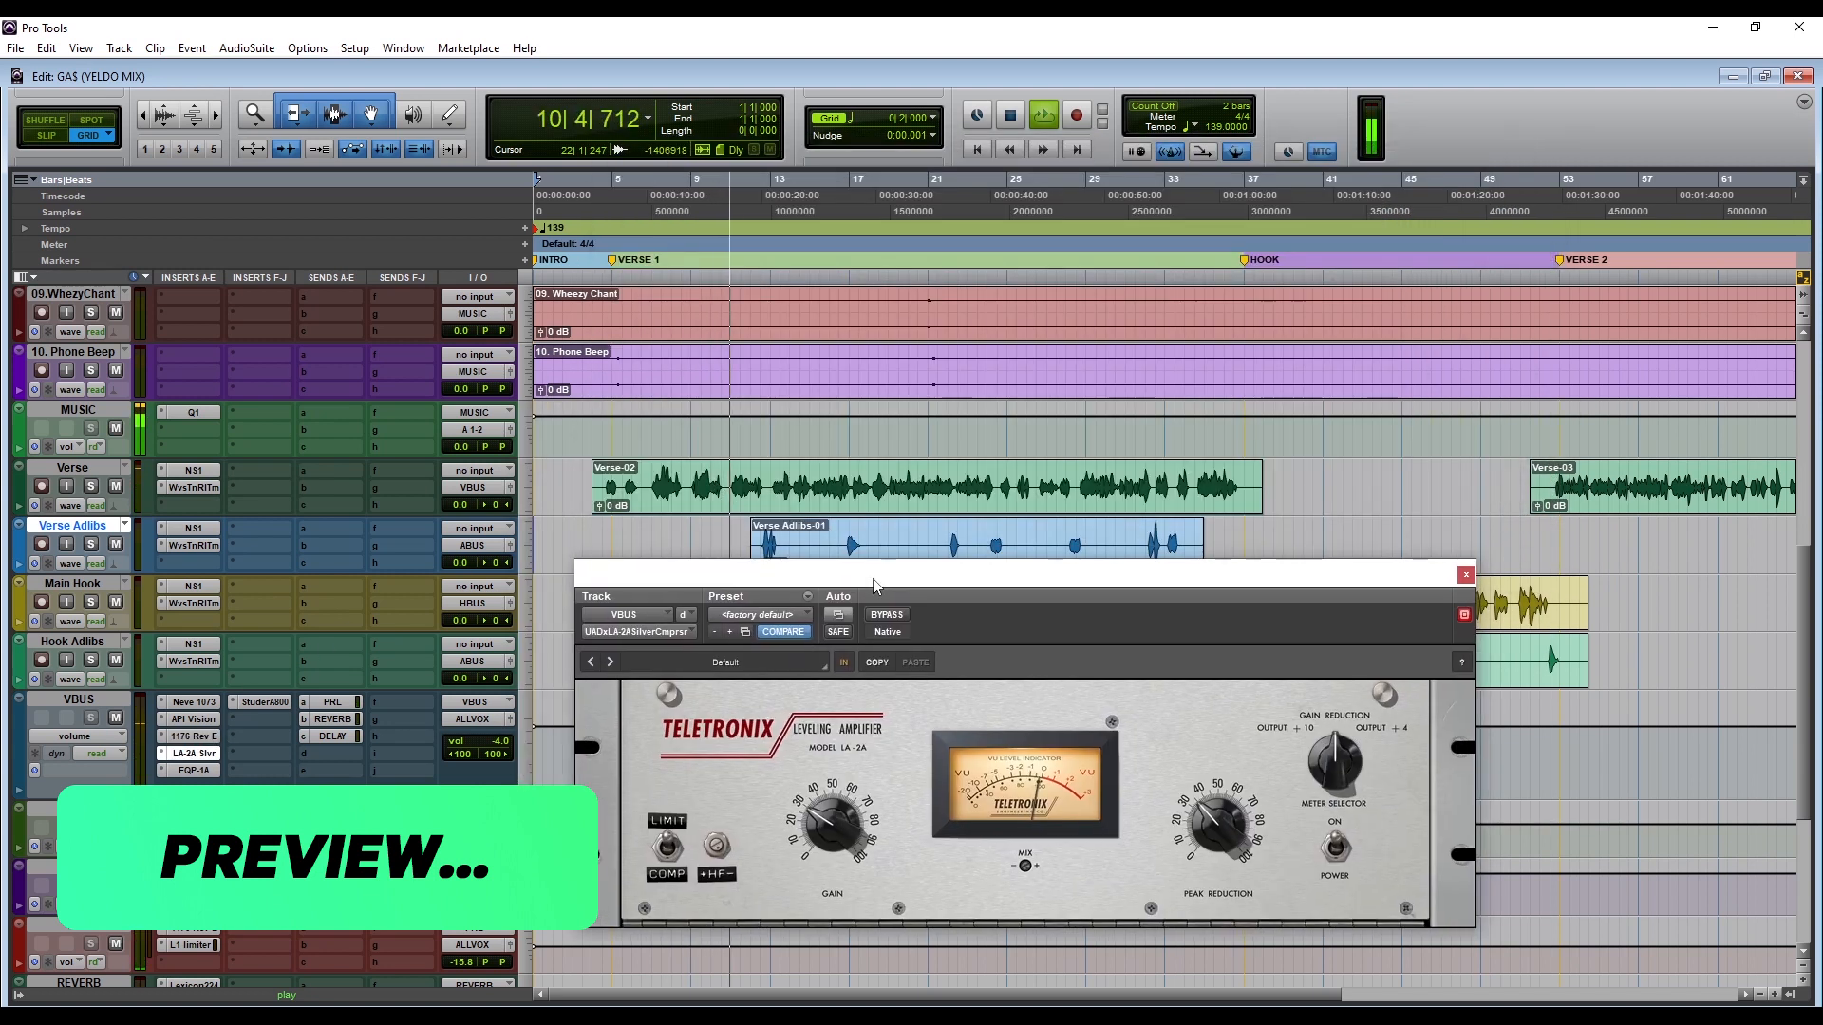
click(194, 770)
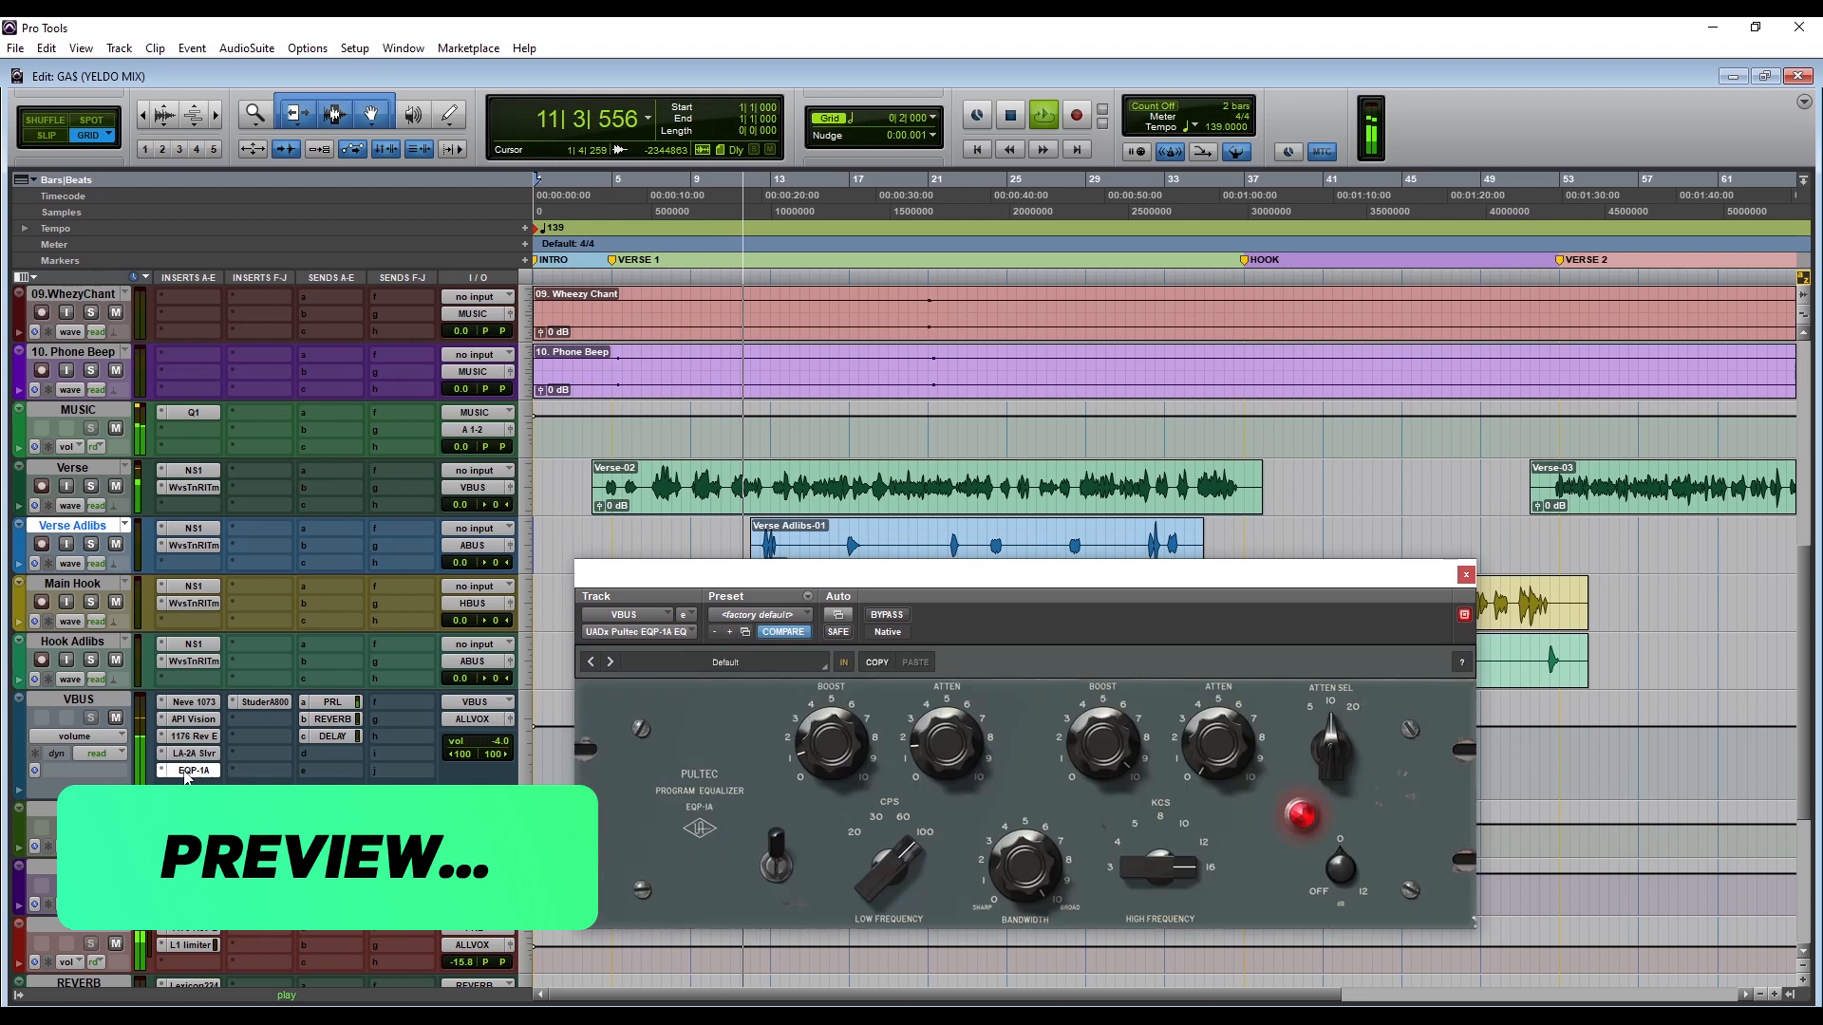
Step: View the Studer A800 insert and REVERB send on VBUS during playback, close both windows and stop playback
click(260, 704)
drag(721, 584, 999, 294)
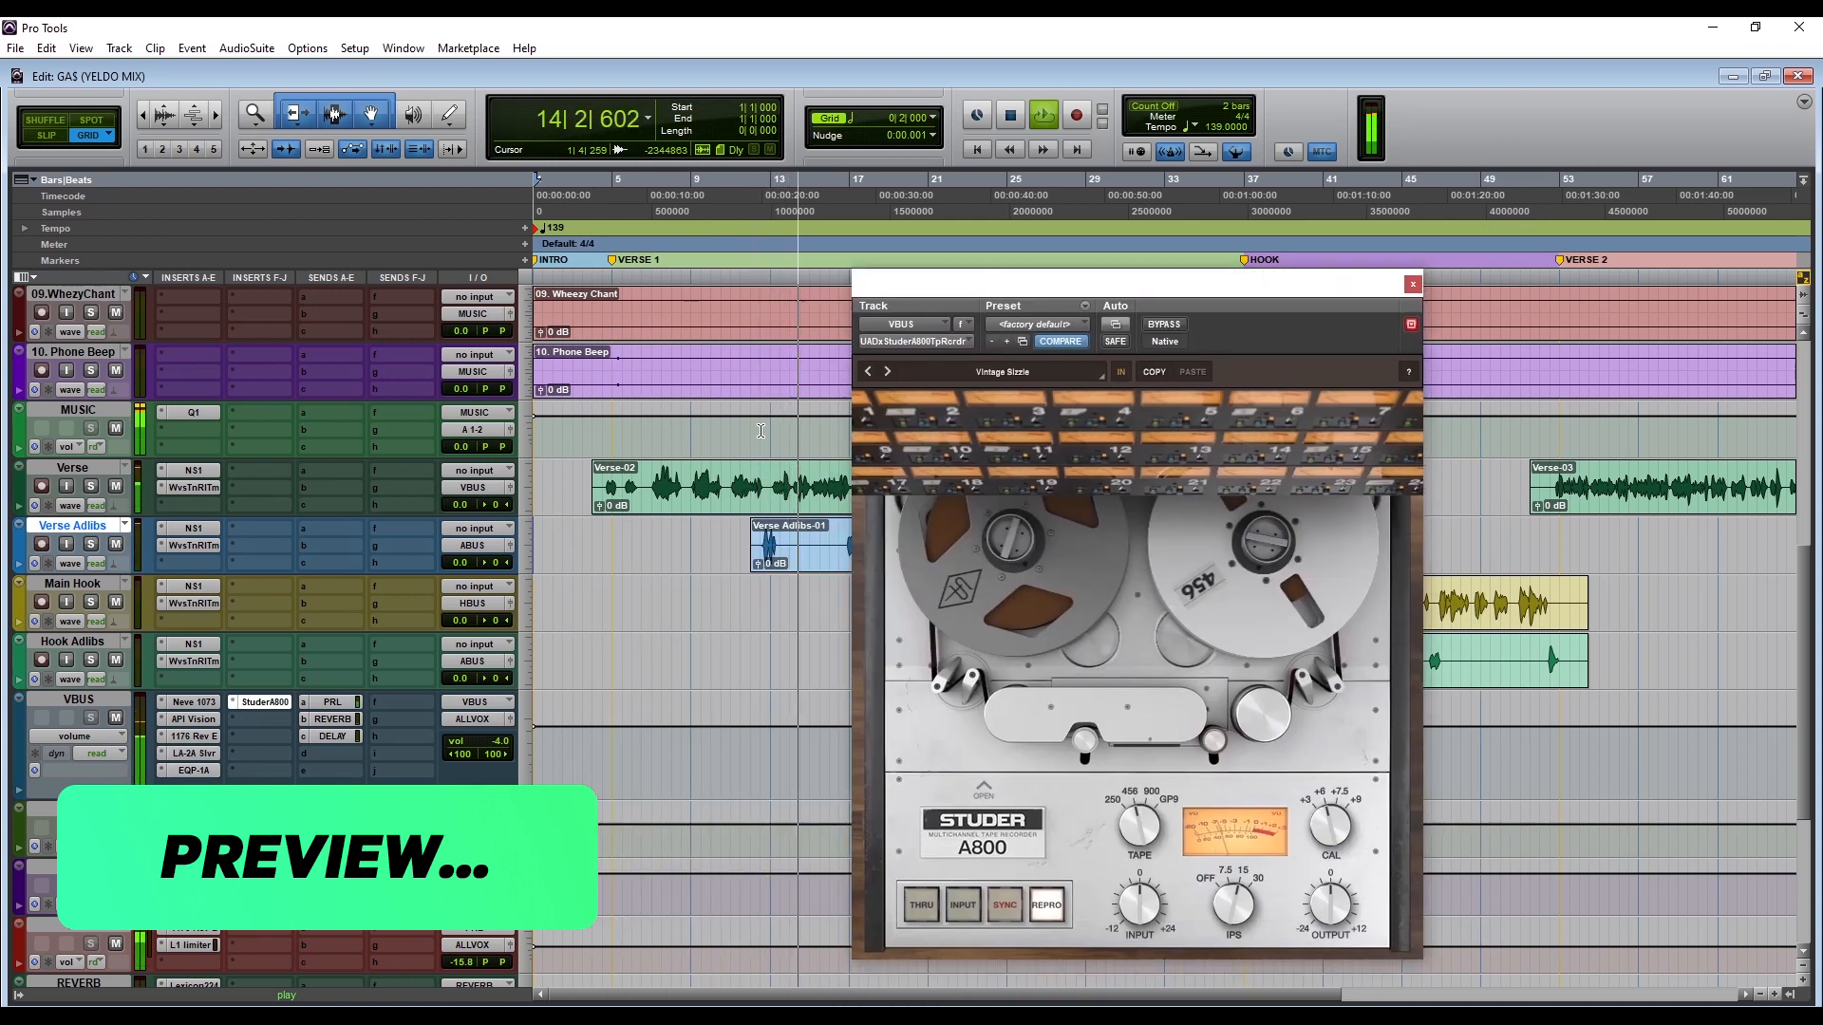
click(337, 721)
drag(657, 558, 660, 488)
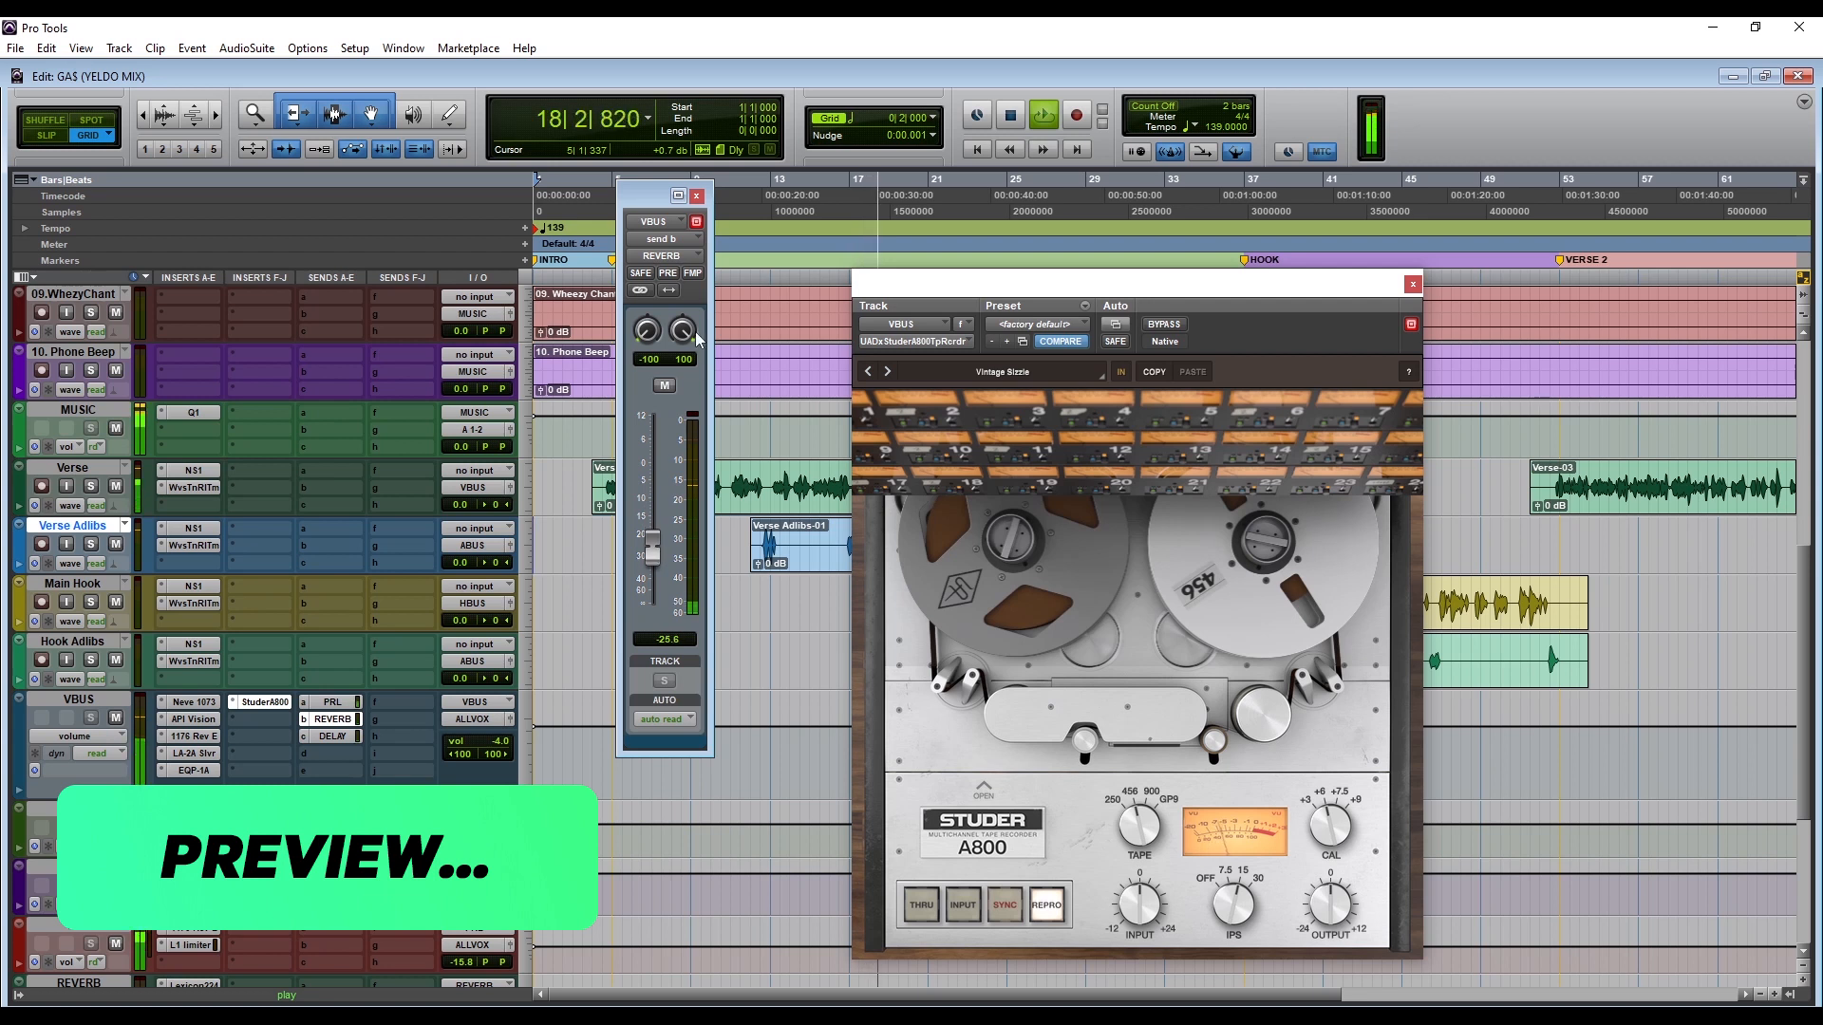
click(697, 195)
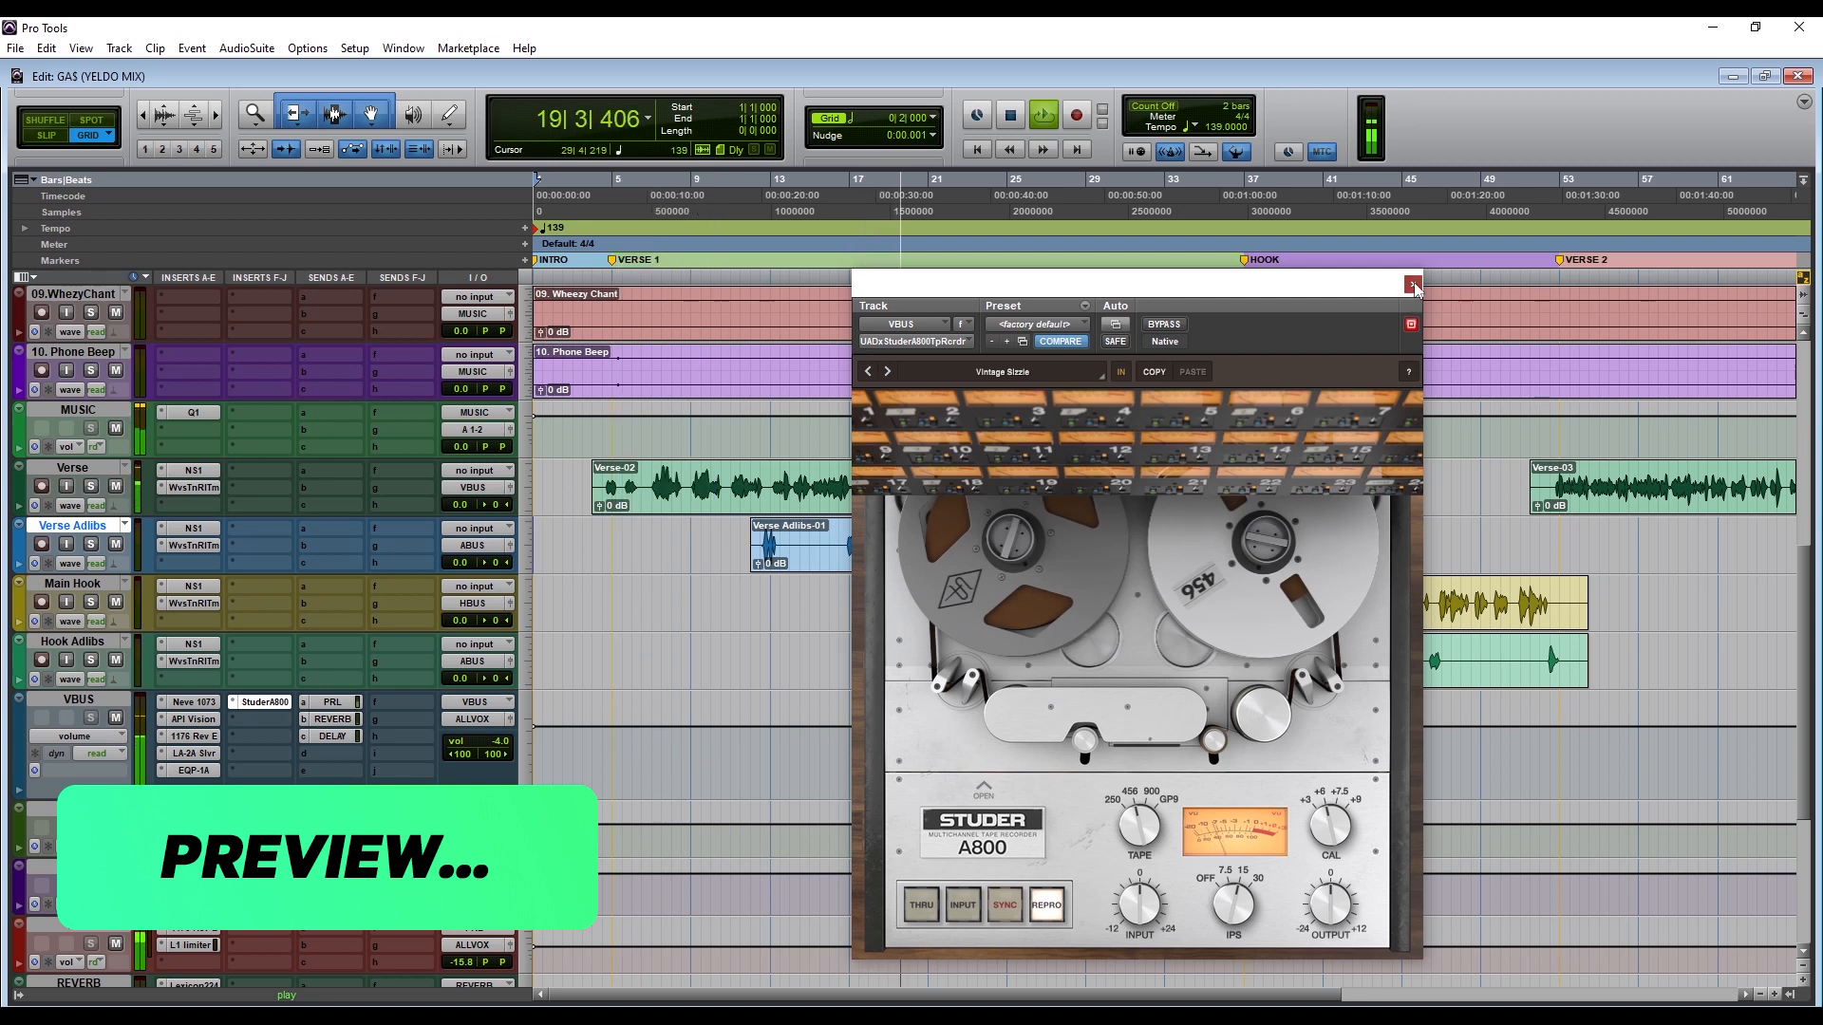
click(1413, 285)
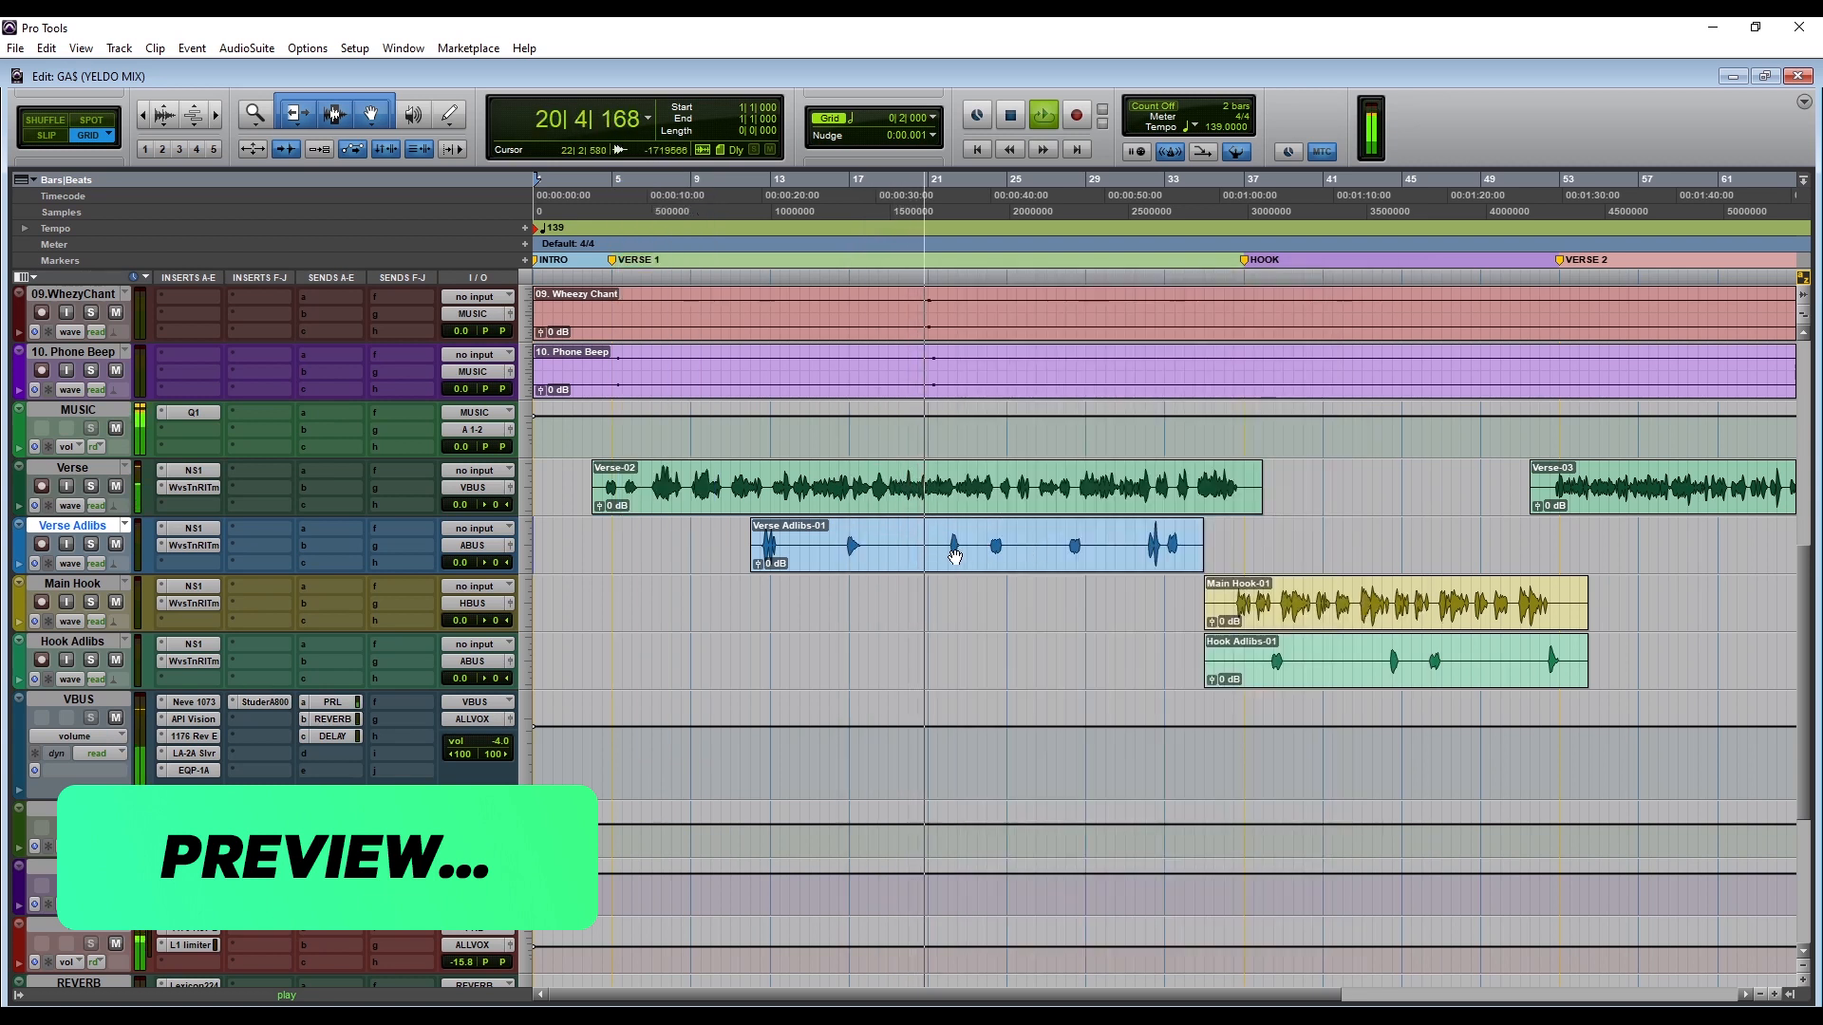
key(space)
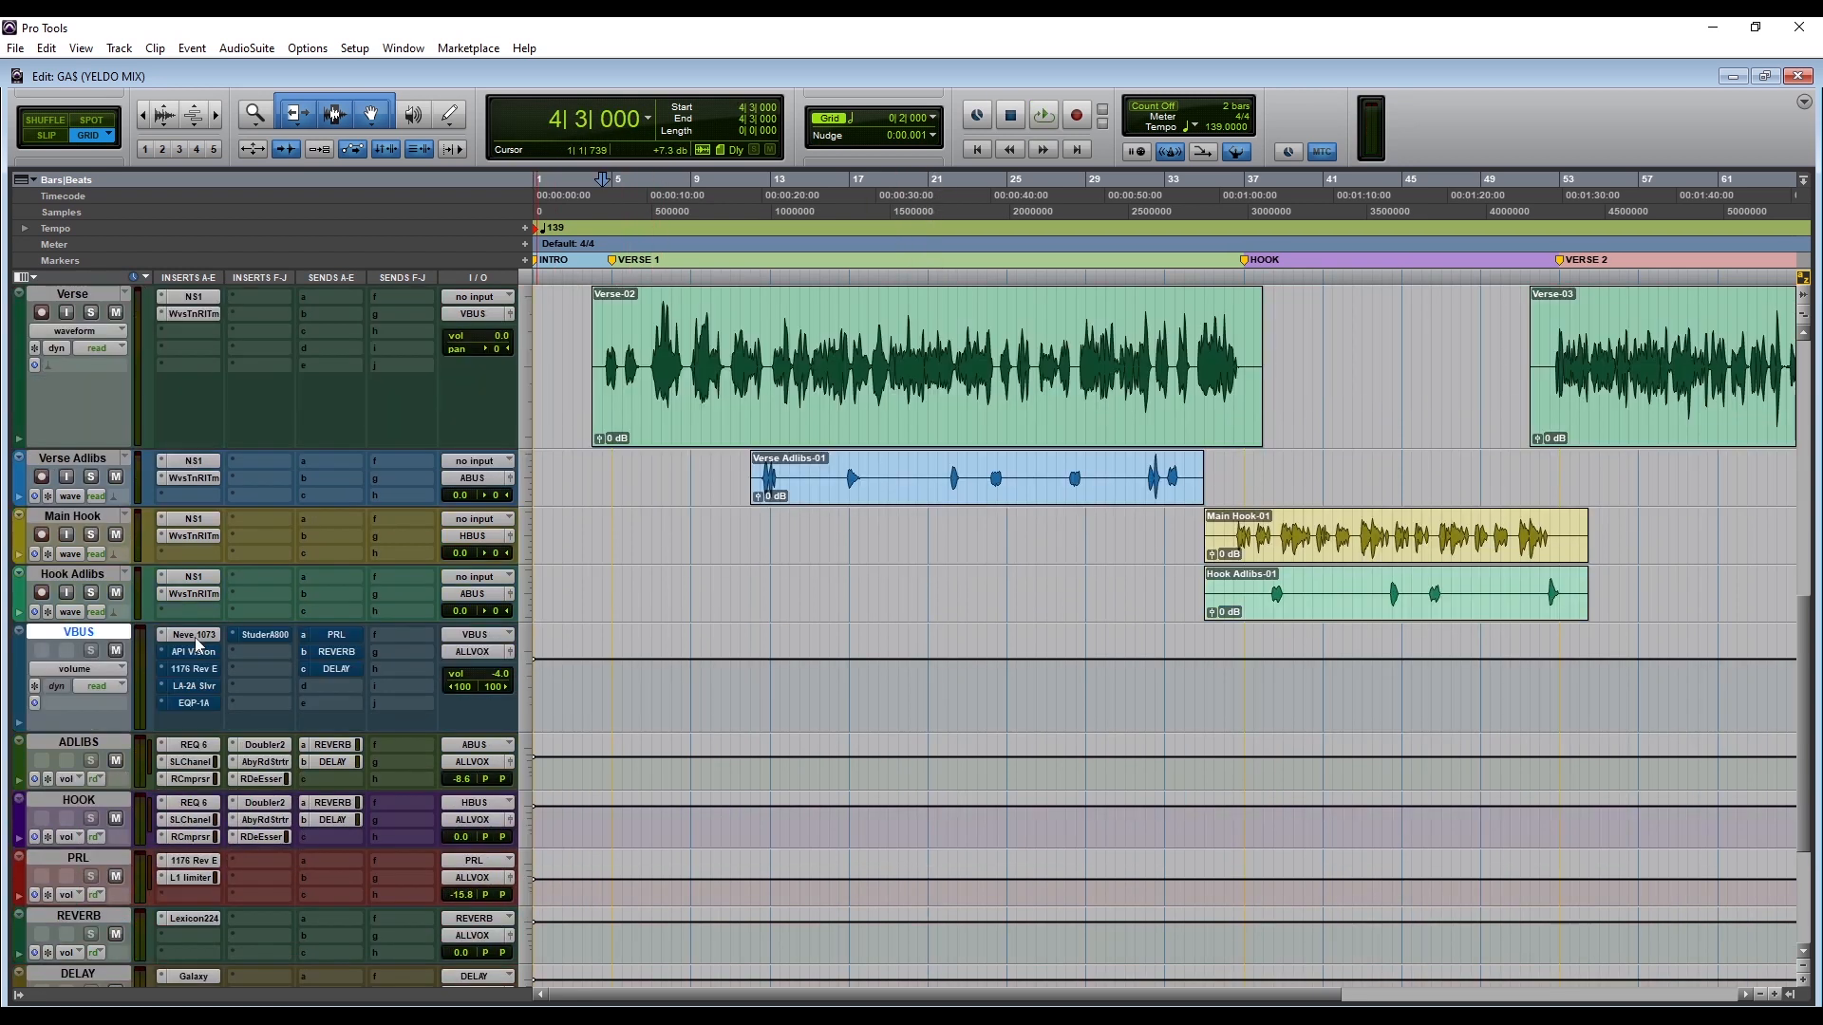
Step: Mute the Verse Adlibs, Main Hook and Hook Adlibs tracks and audition the verse with the Neve 1073 insert on VBUS open
click(195, 635)
drag(994, 292, 1033, 270)
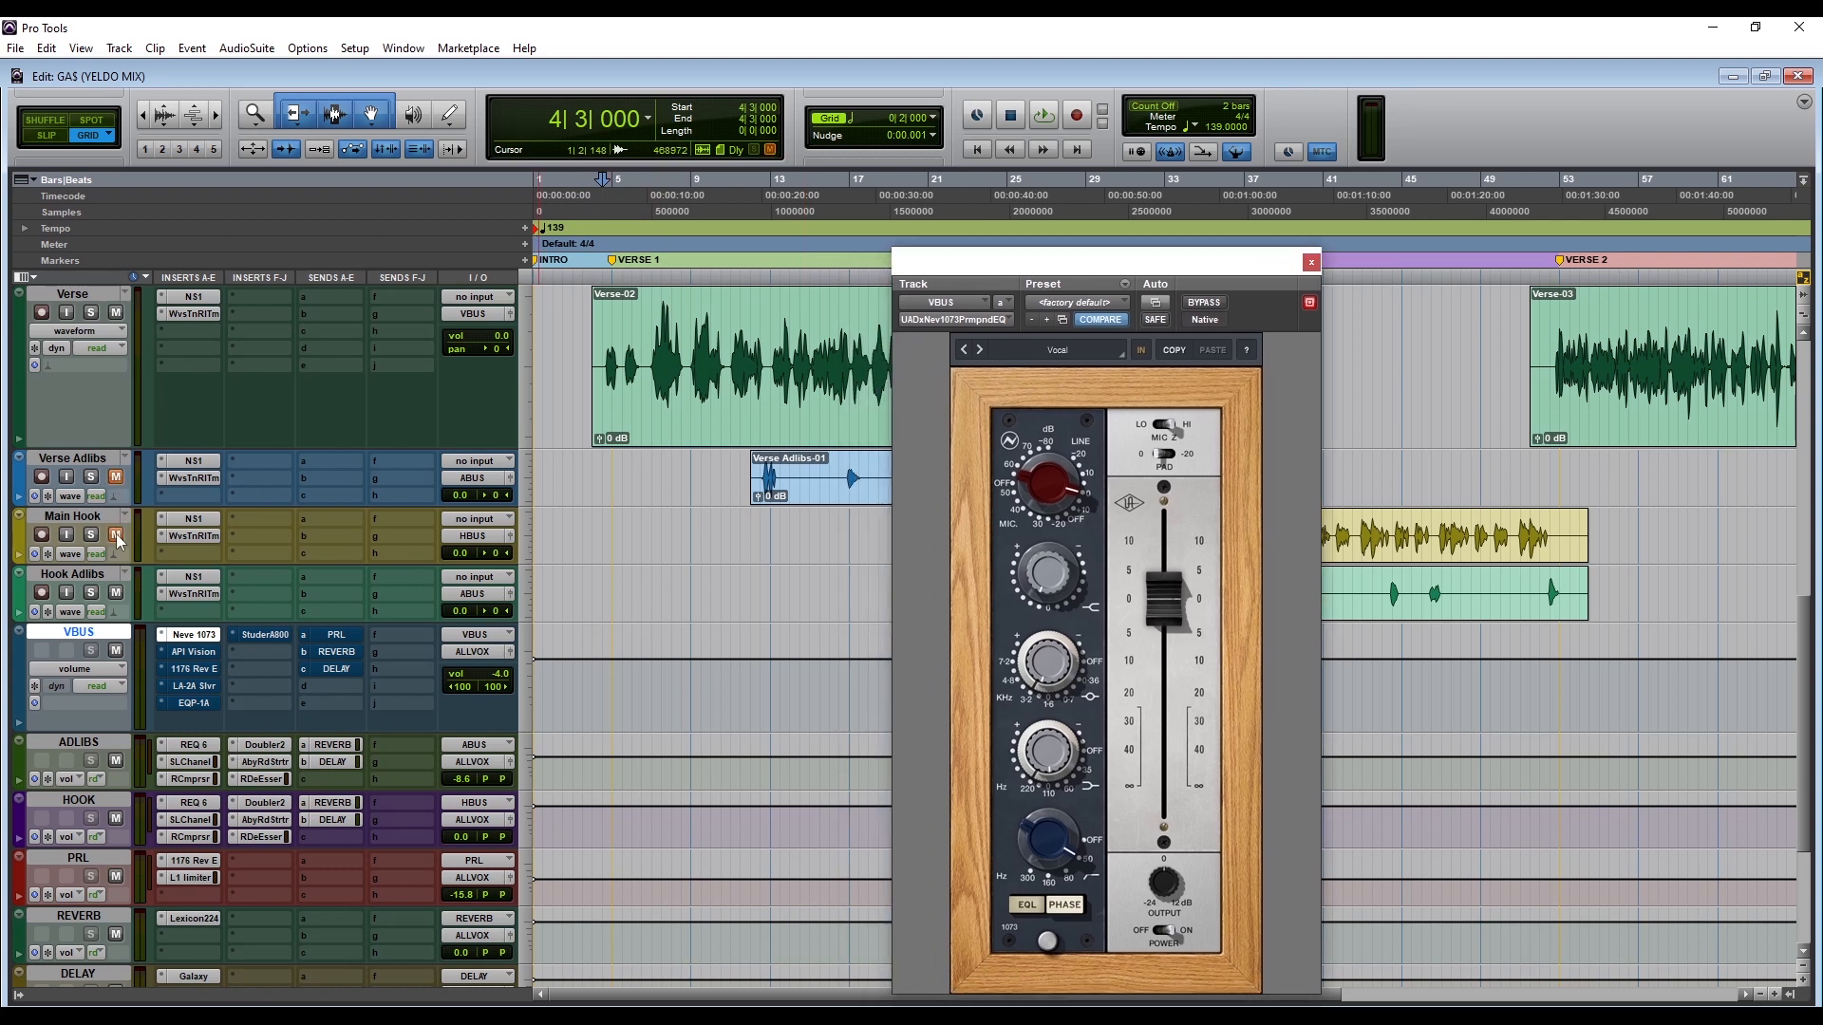
click(113, 590)
key(space)
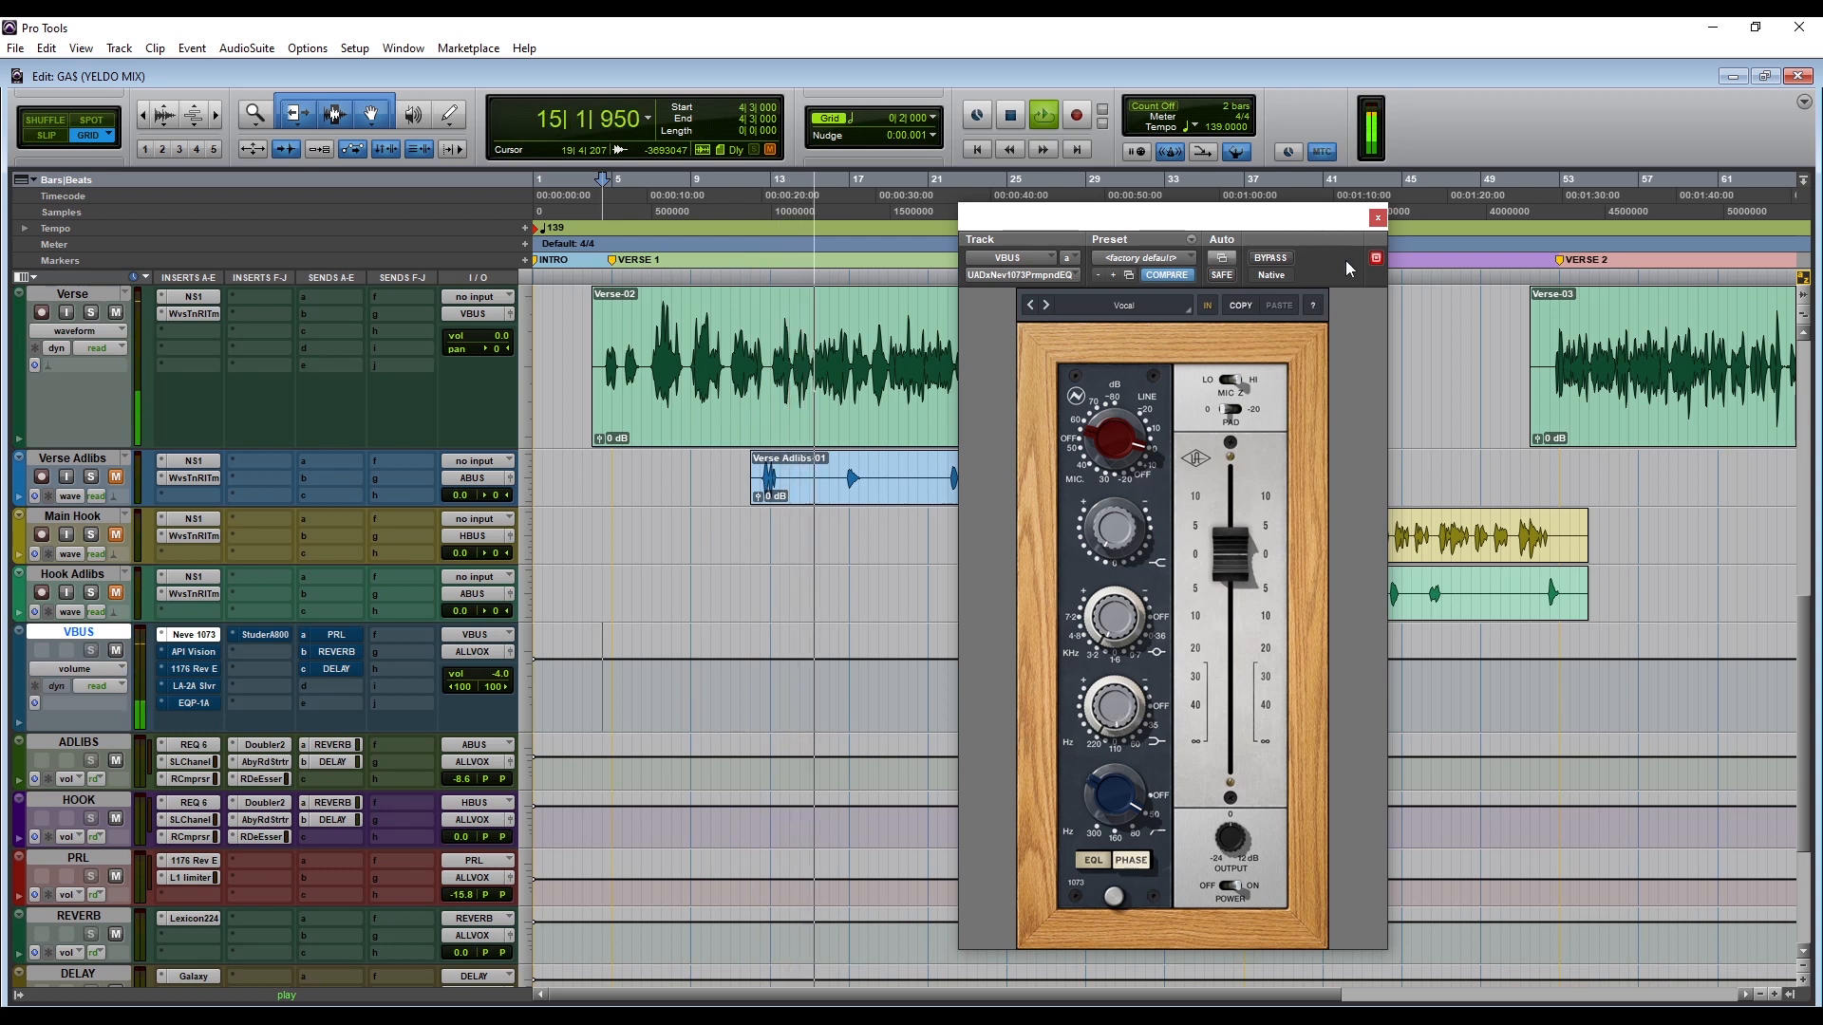
click(1378, 219)
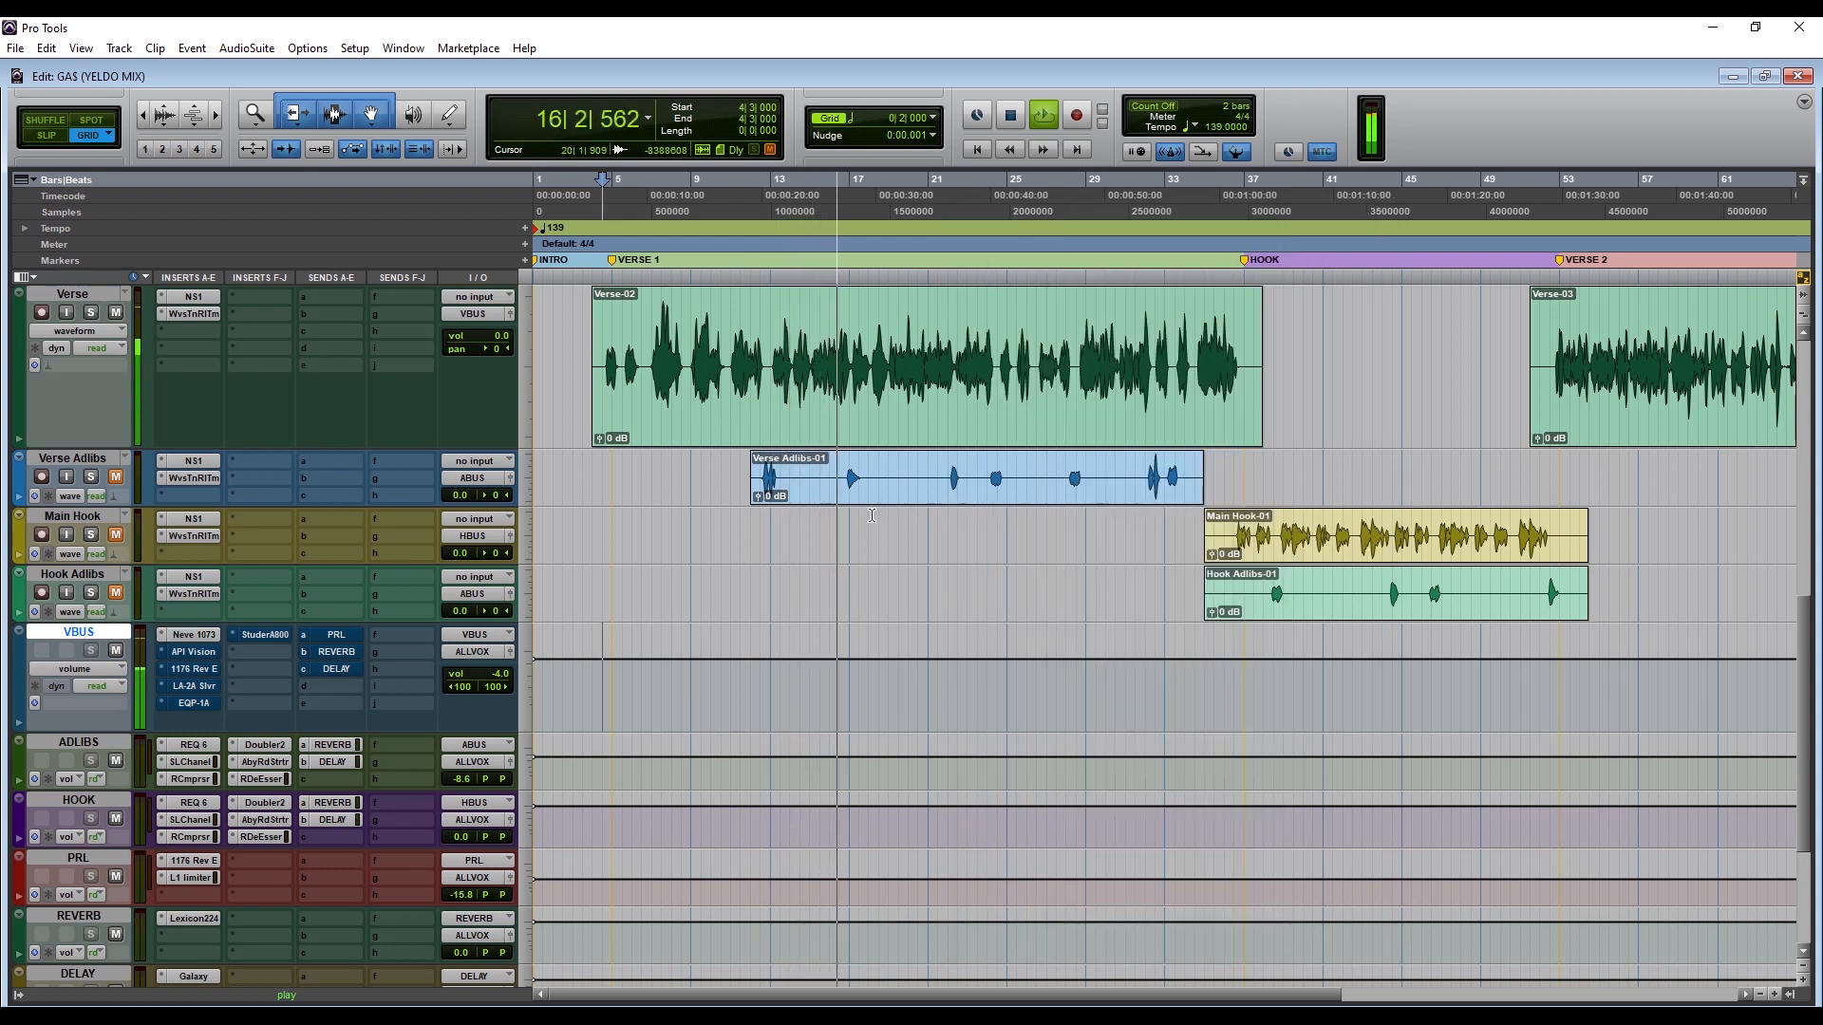
key(space)
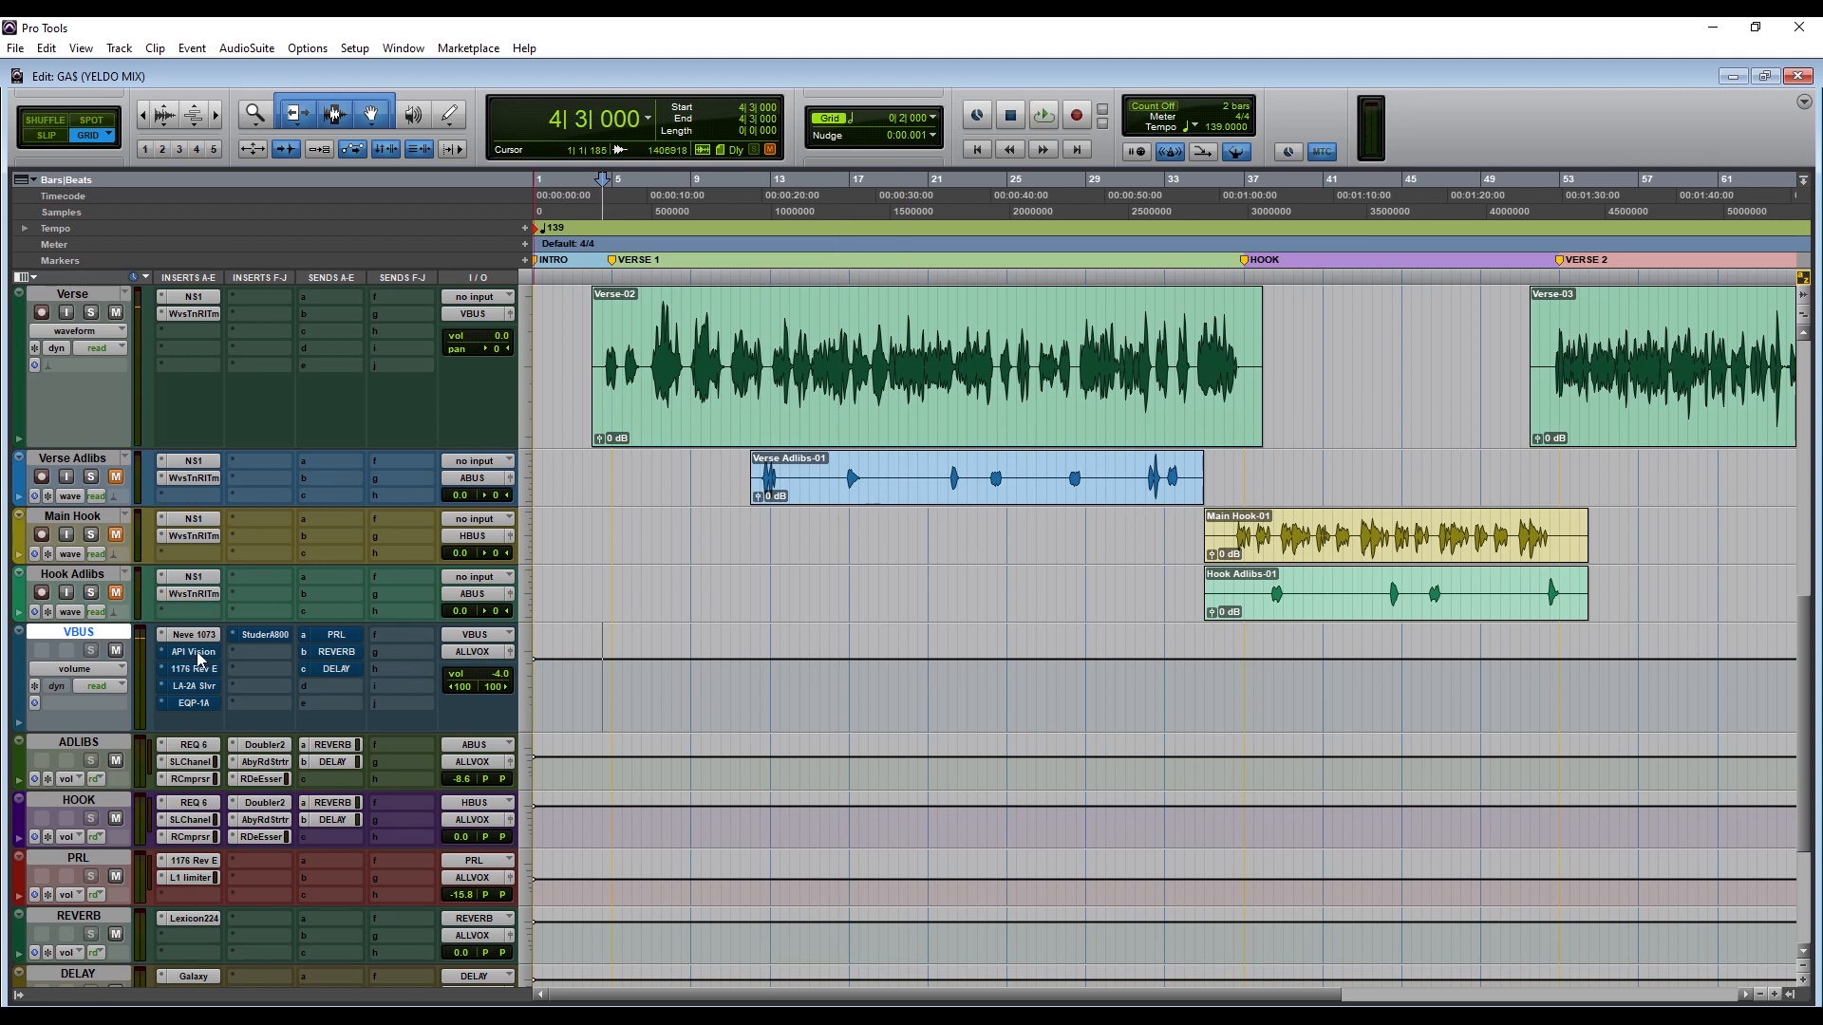
Step: Enable the API Vision insert on VBUS and audition the verse through it, reviewing its 550L high and high-mid EQ bands
click(210, 655)
drag(1096, 217, 1125, 206)
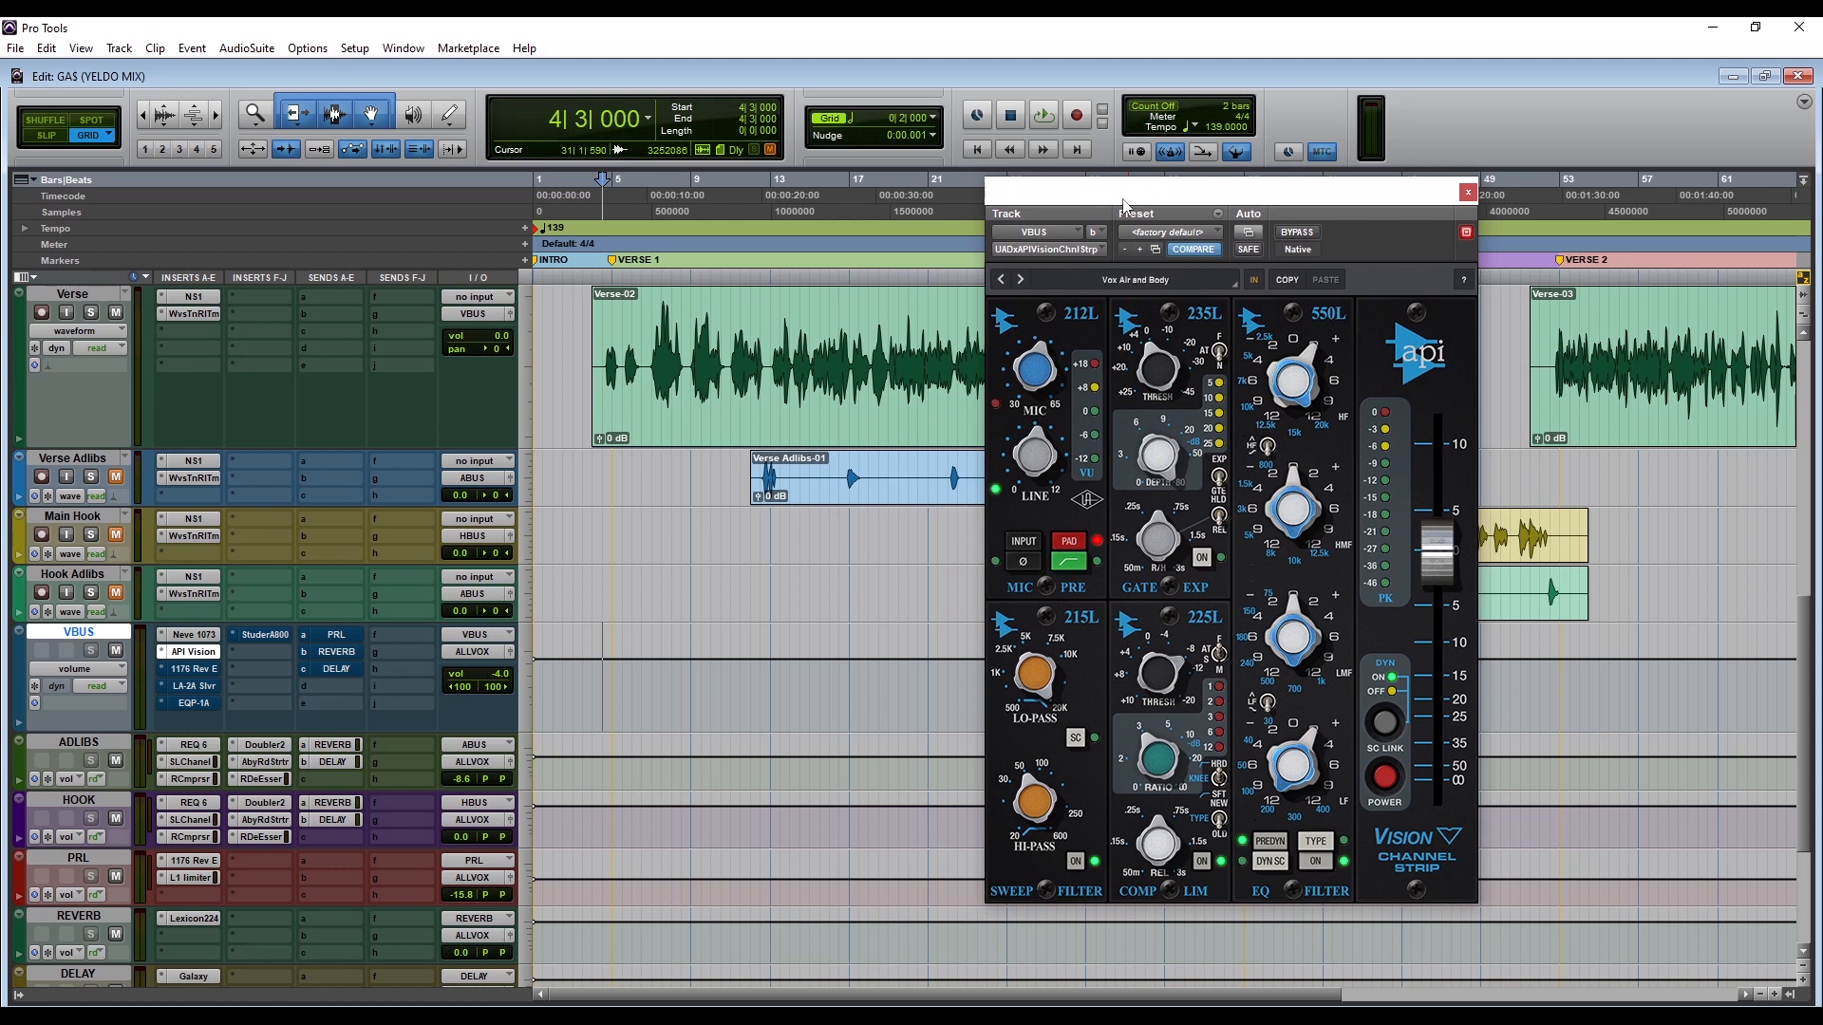
key(space)
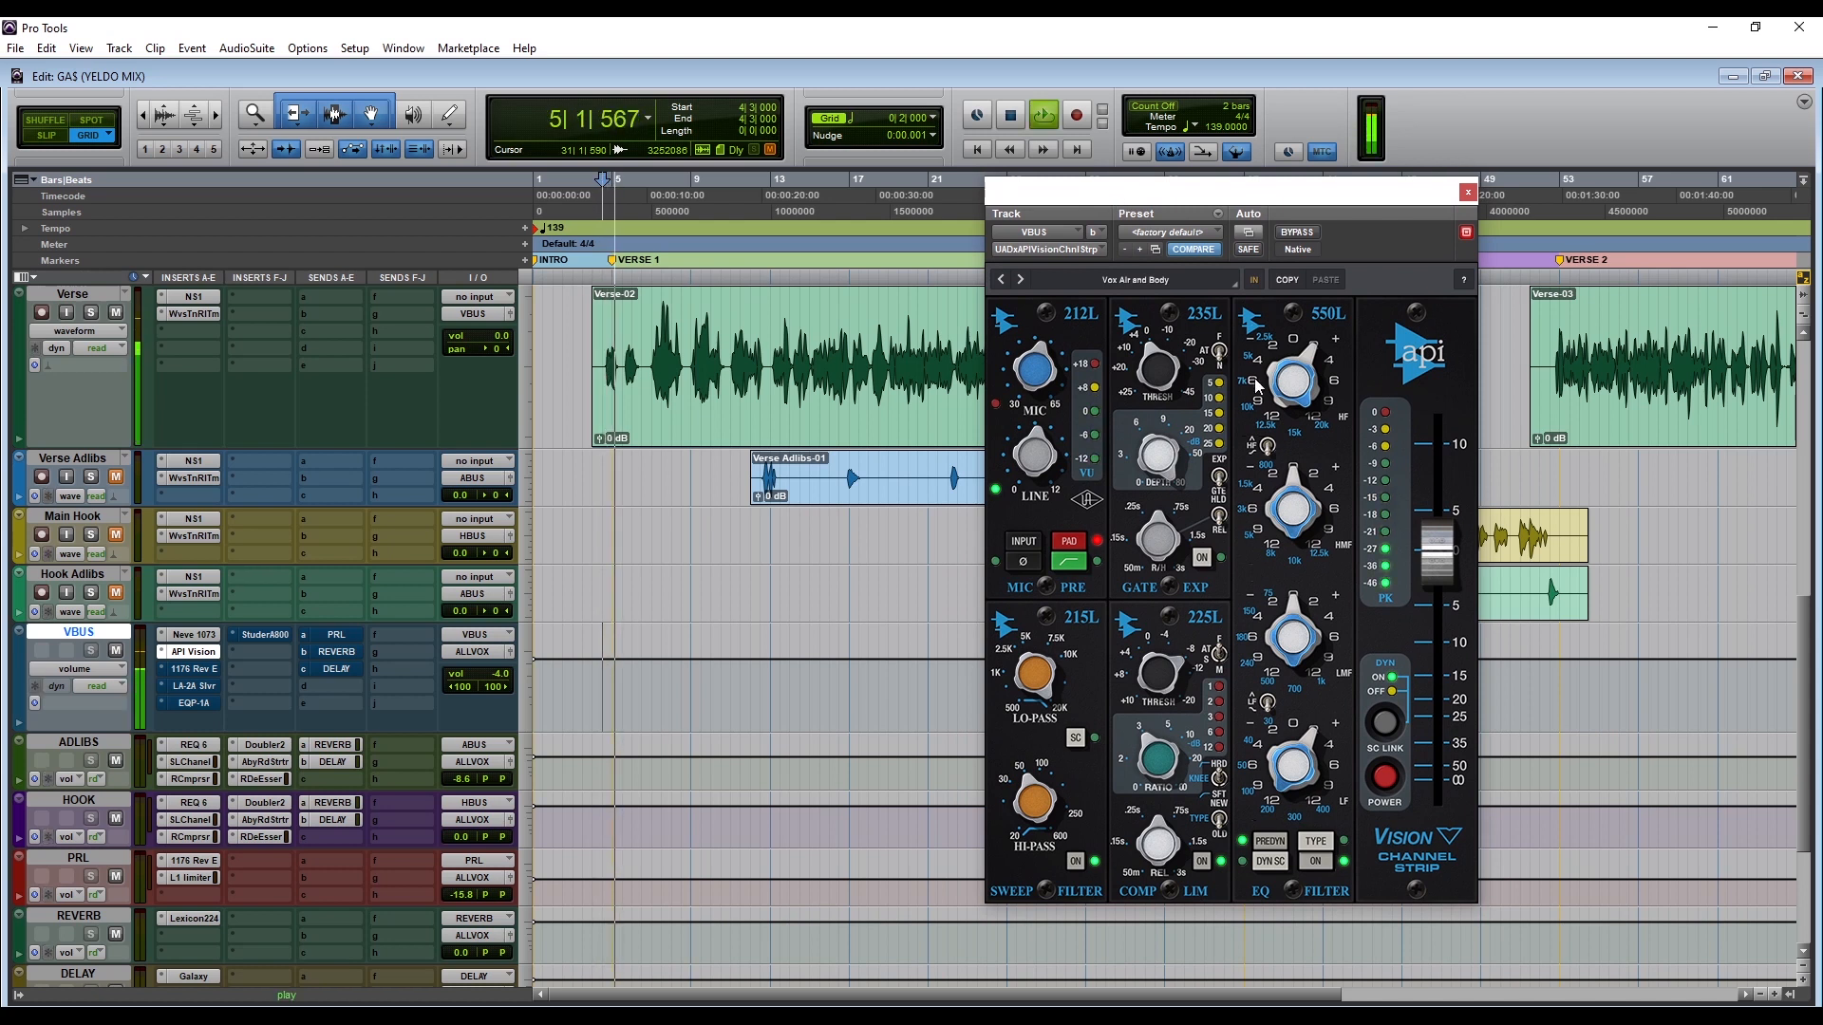
drag(1303, 385, 1335, 335)
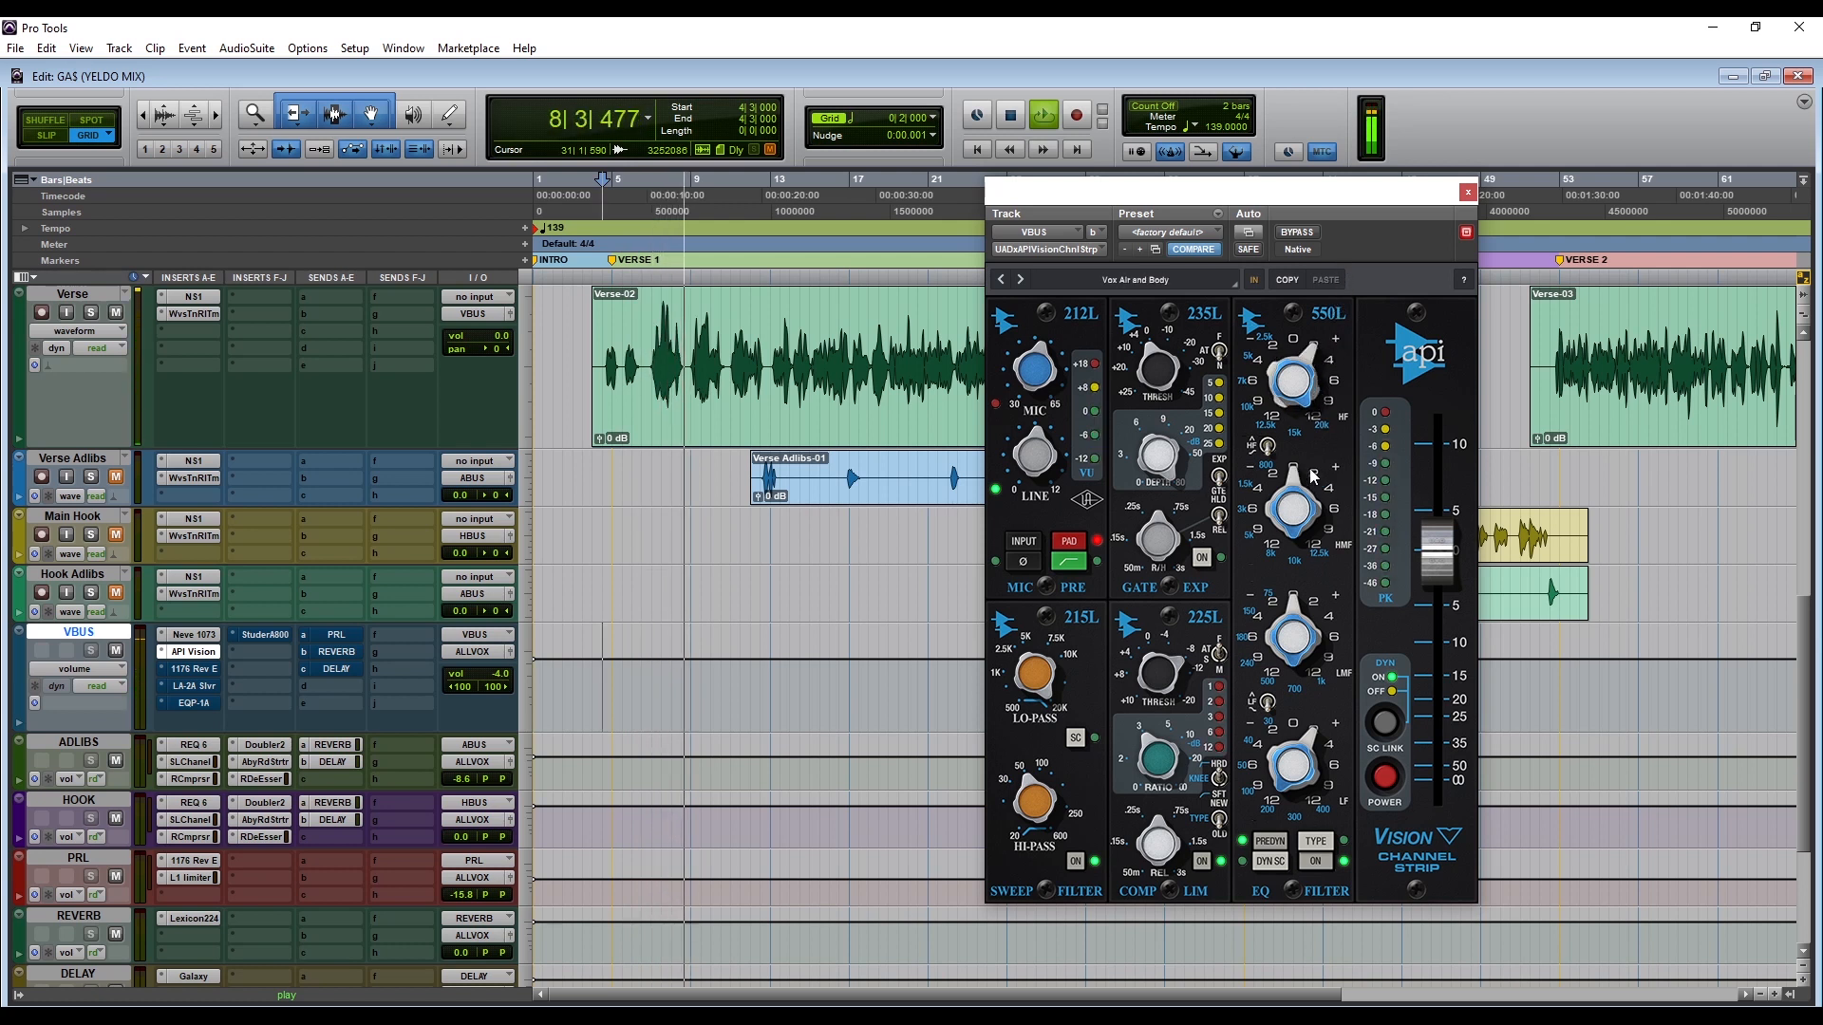
drag(1328, 487, 1330, 446)
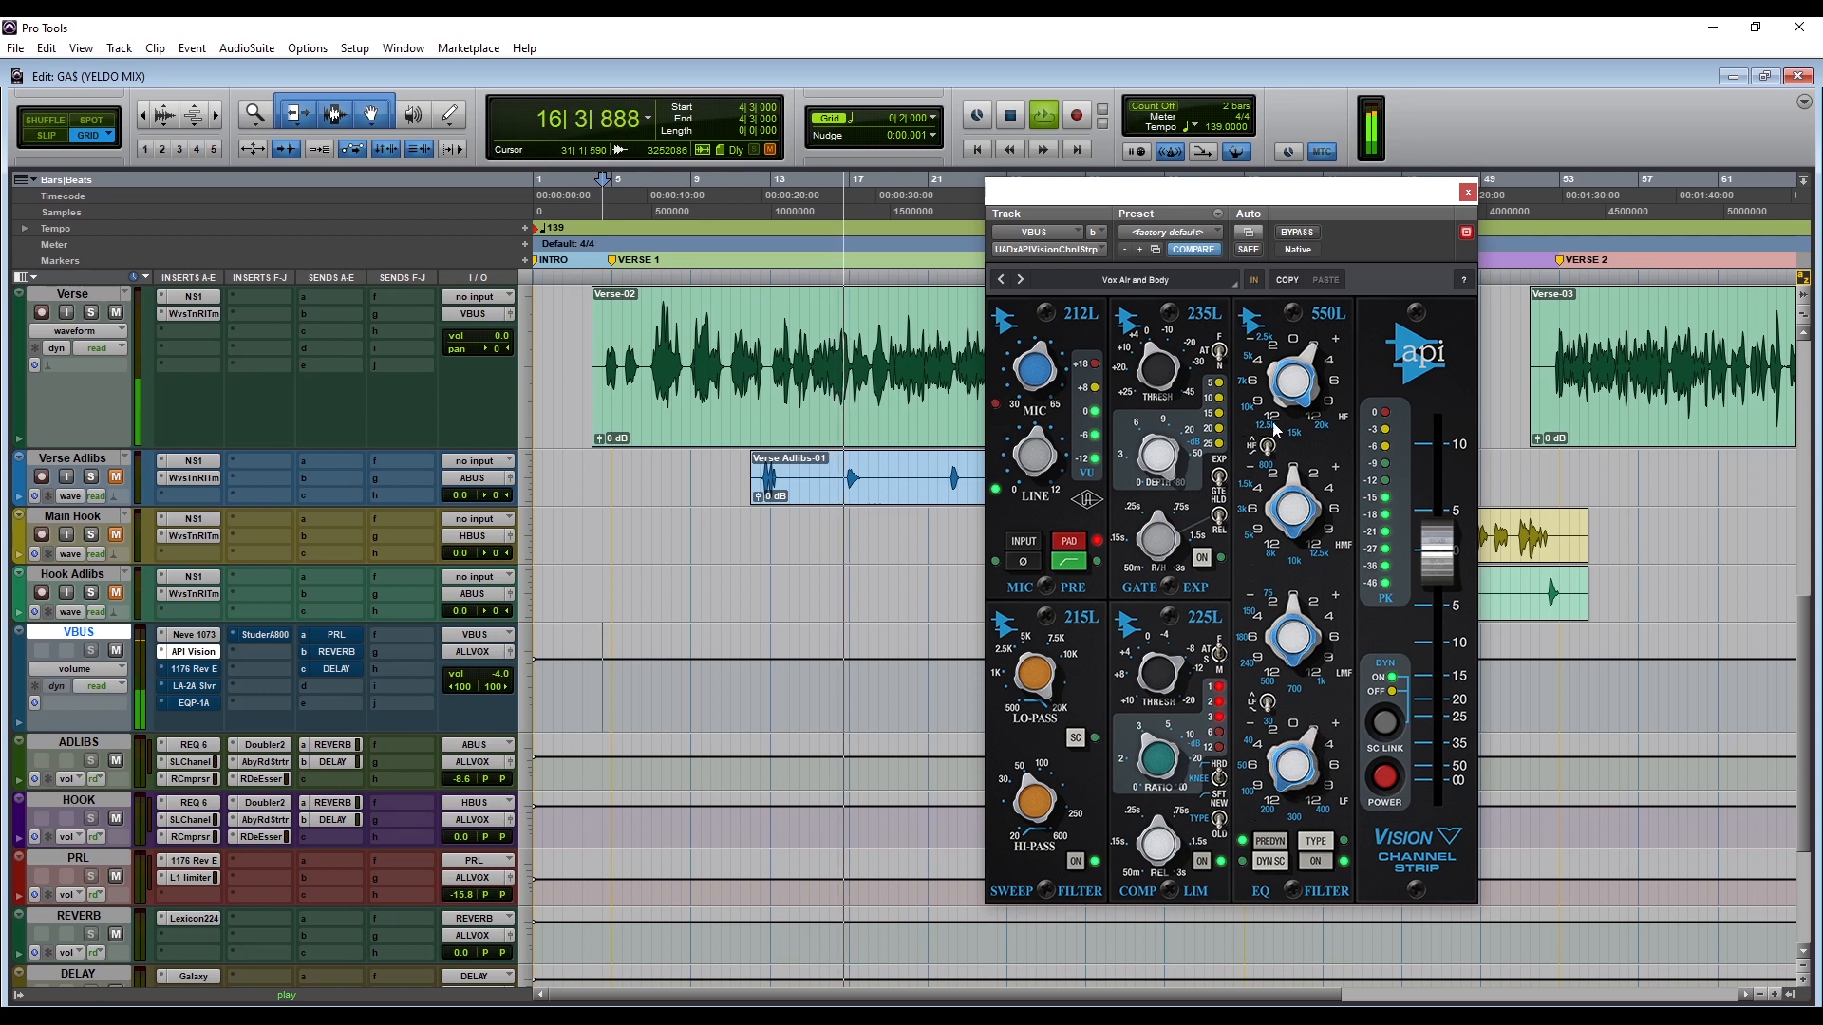
click(1467, 192)
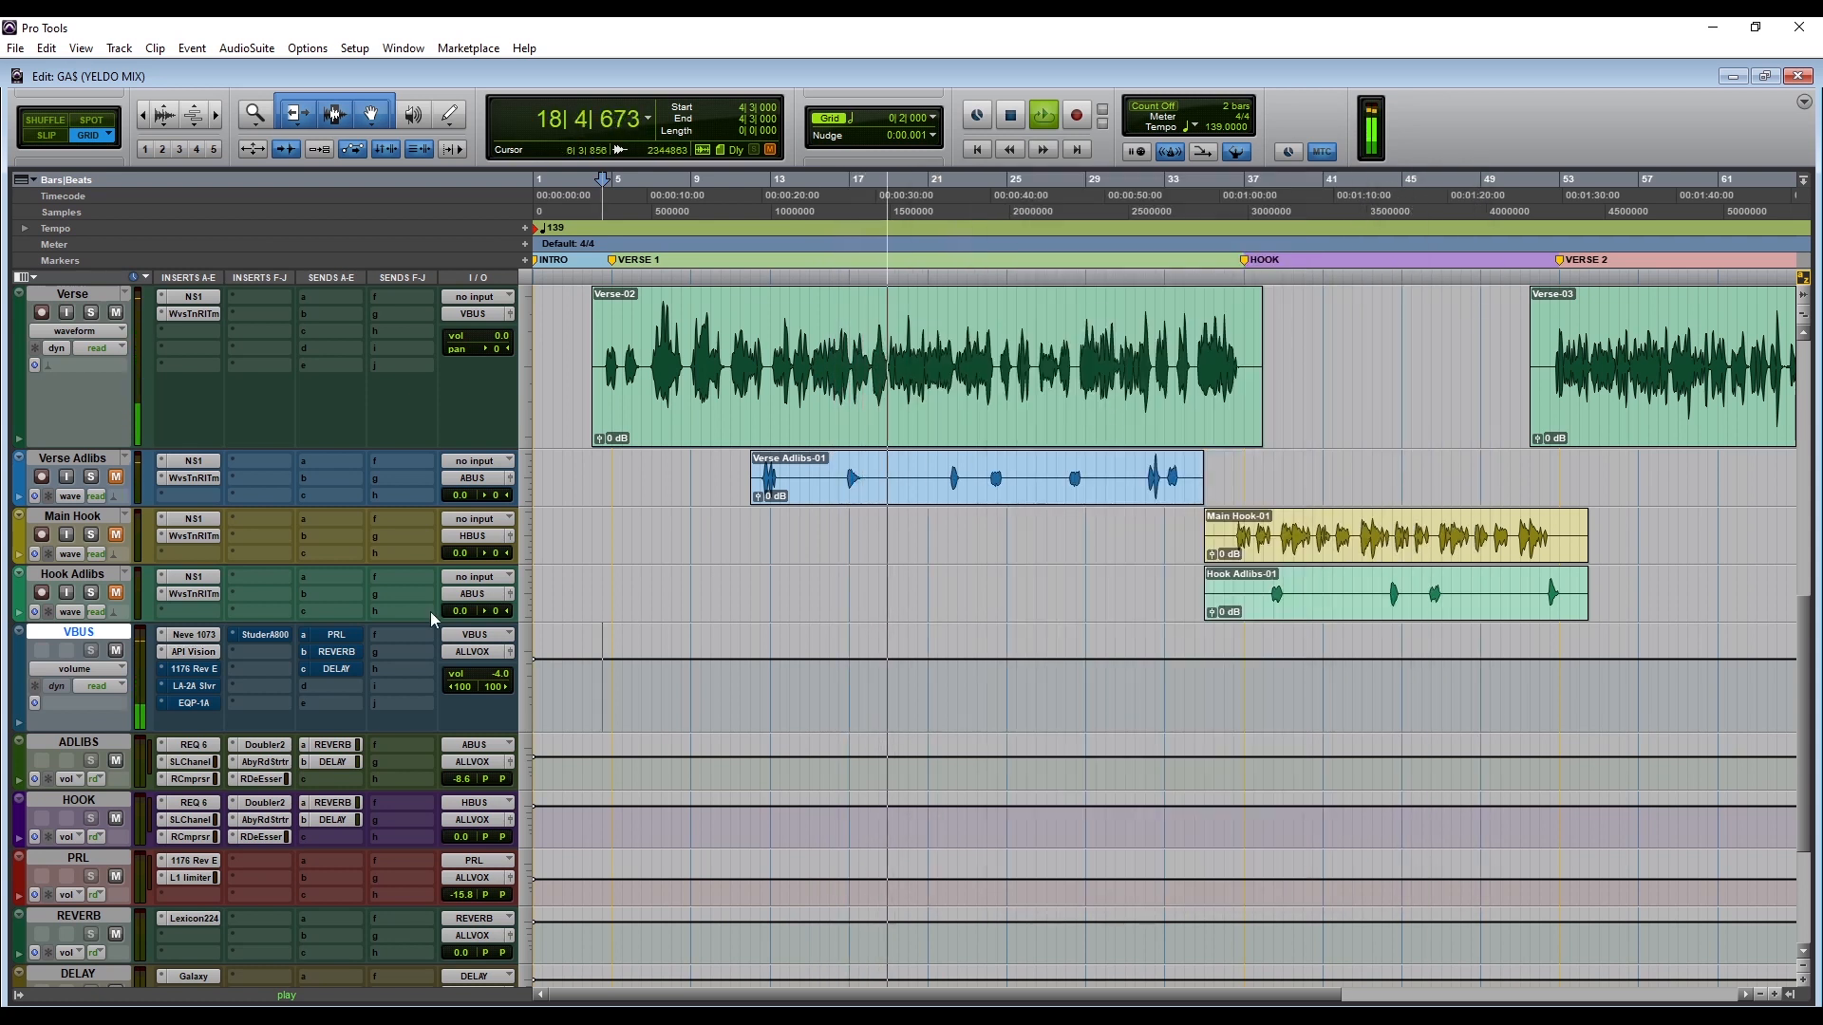
key(space)
Step: Enable the 1176 Rev E insert on VBUS and audition the verse through it, soloing the Verse track only briefly
click(201, 671)
drag(1072, 205, 798, 572)
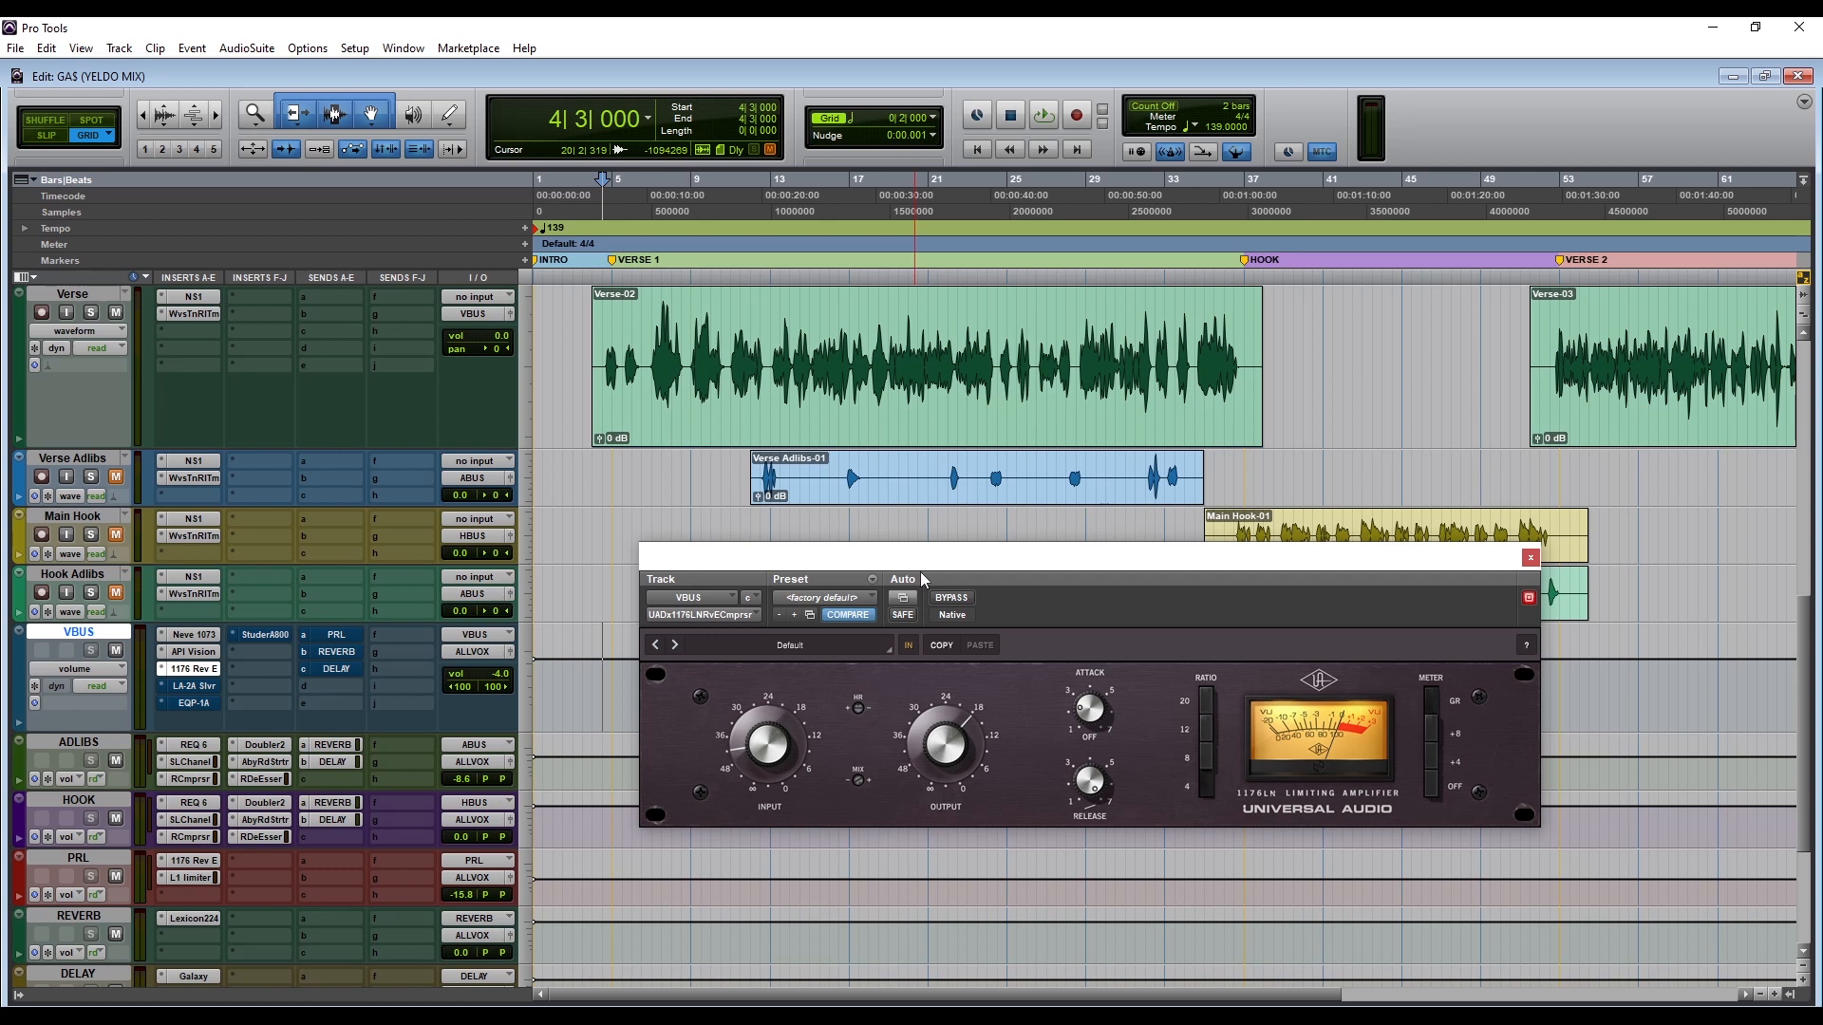
key(space)
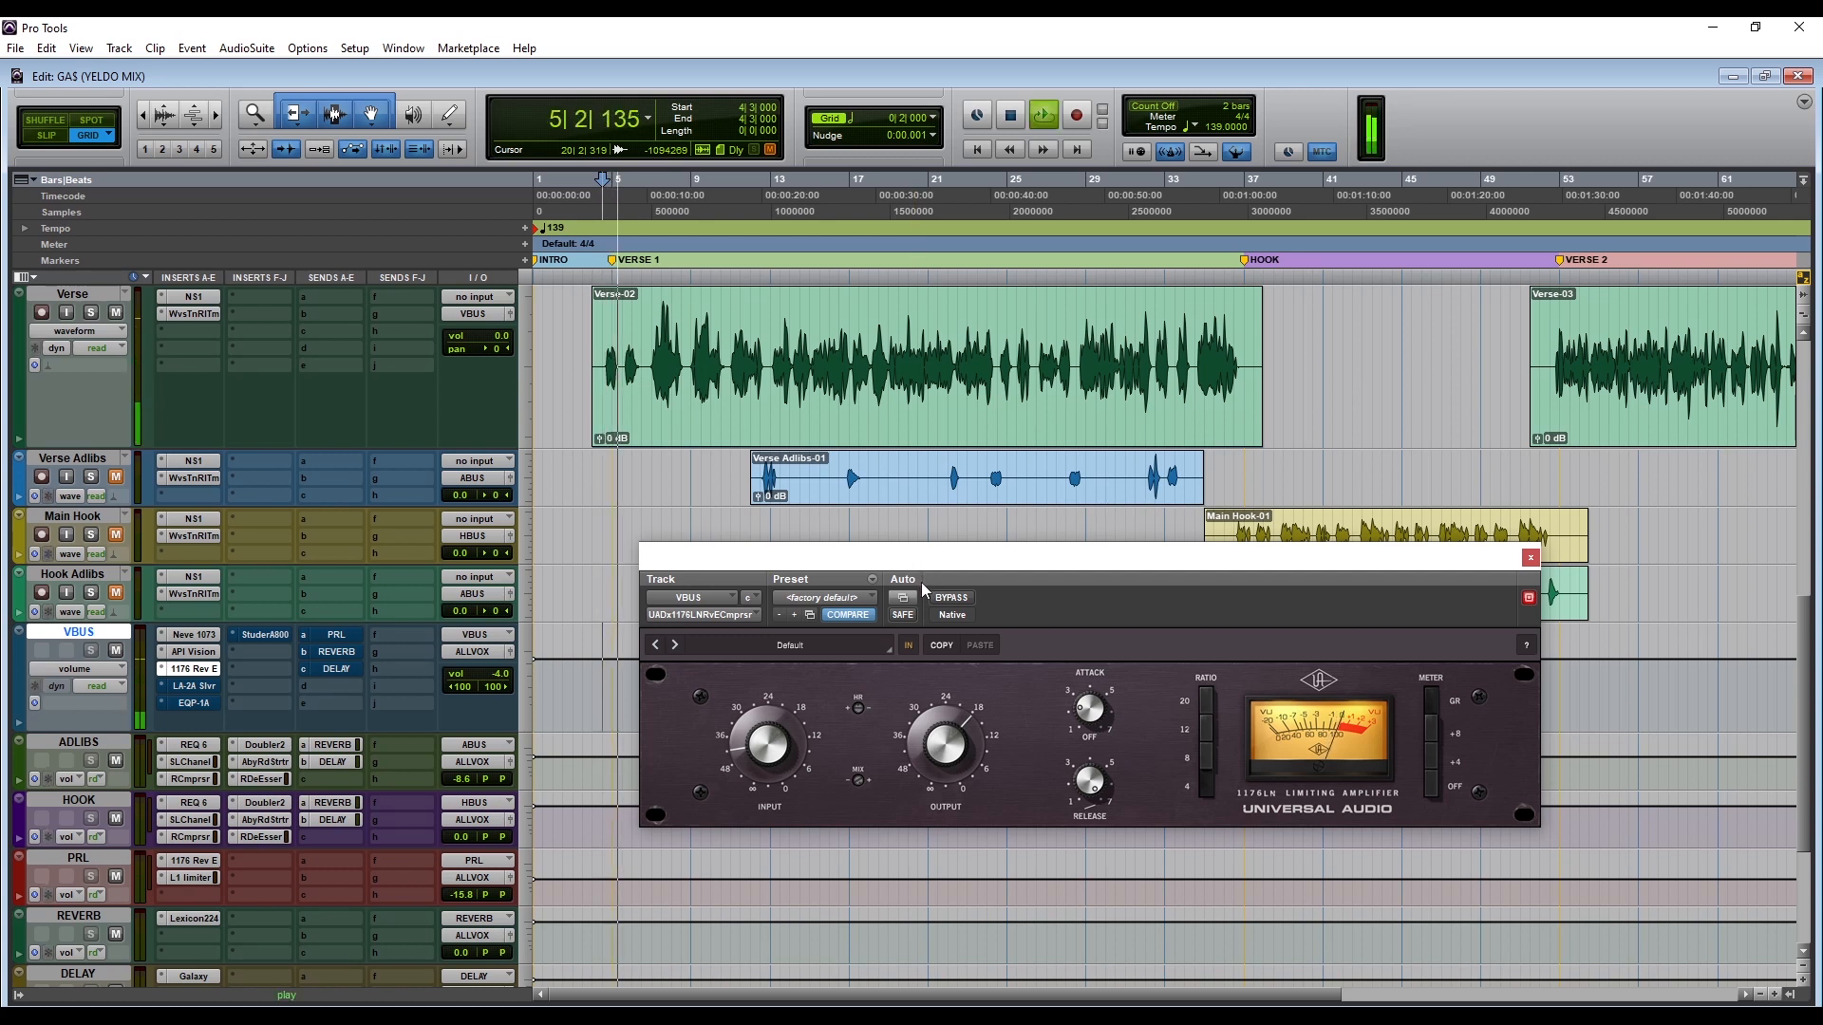
click(92, 318)
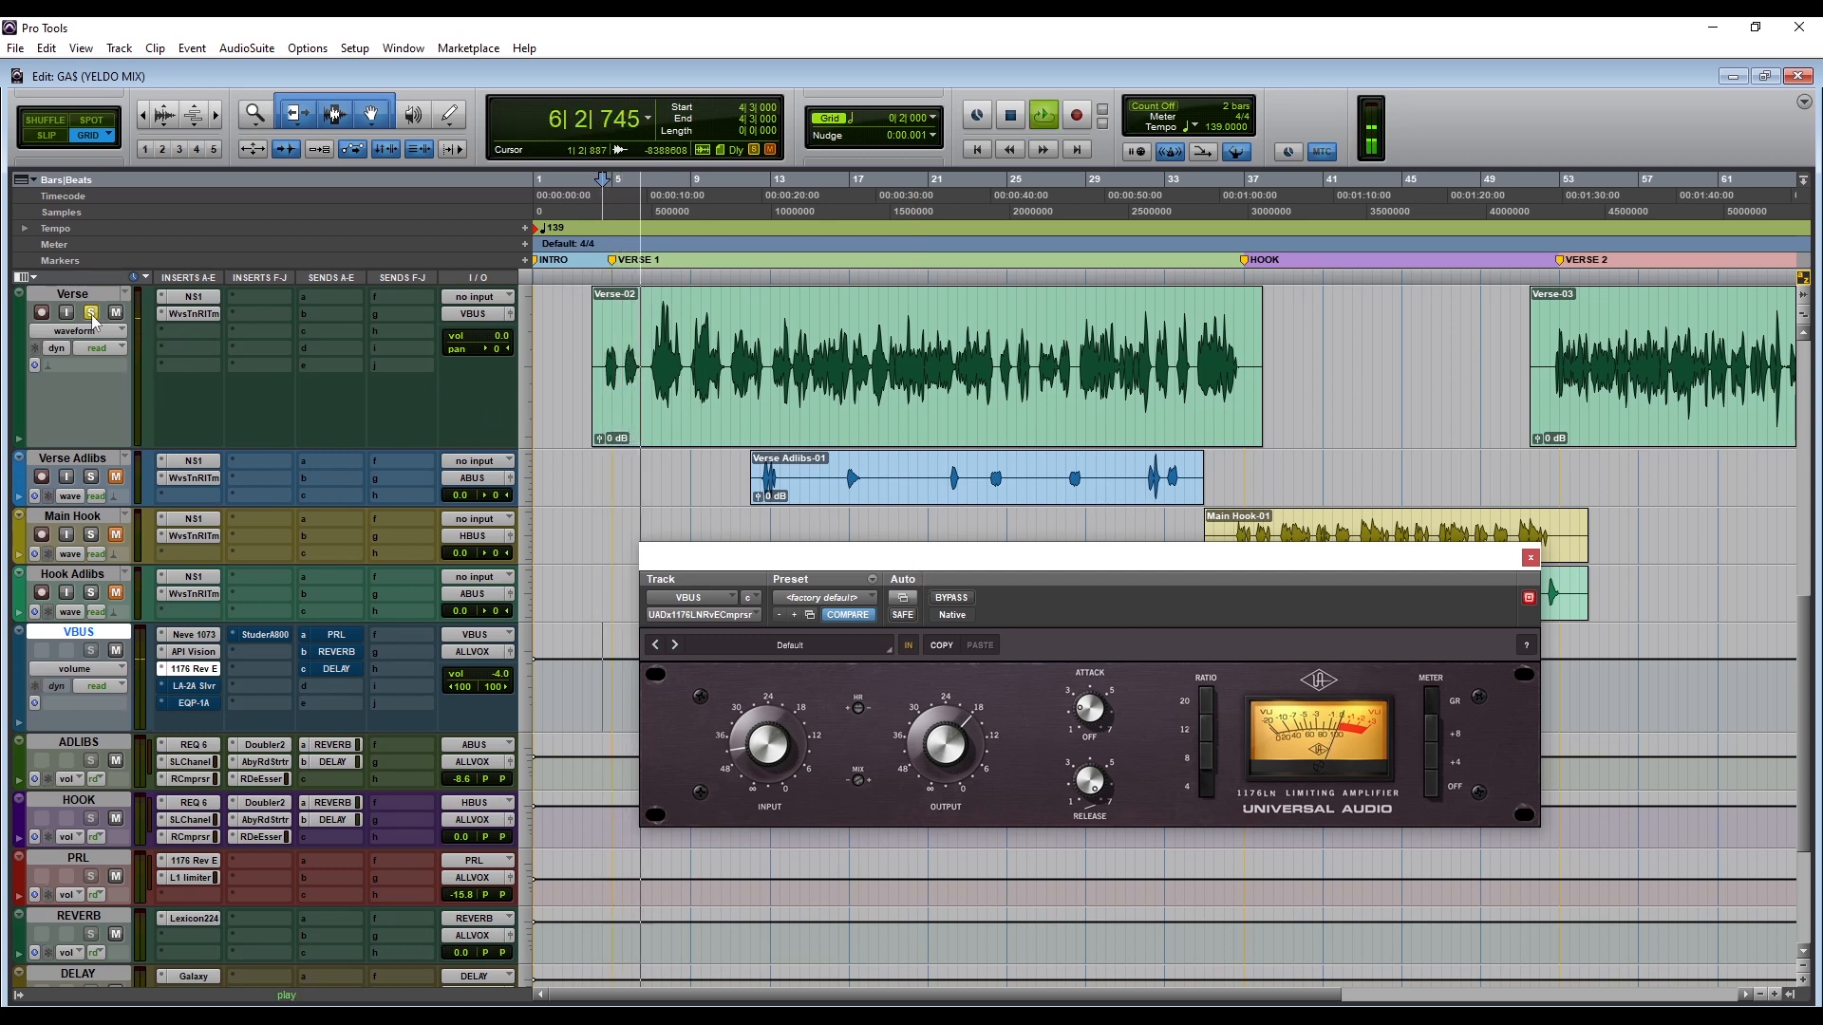
click(92, 318)
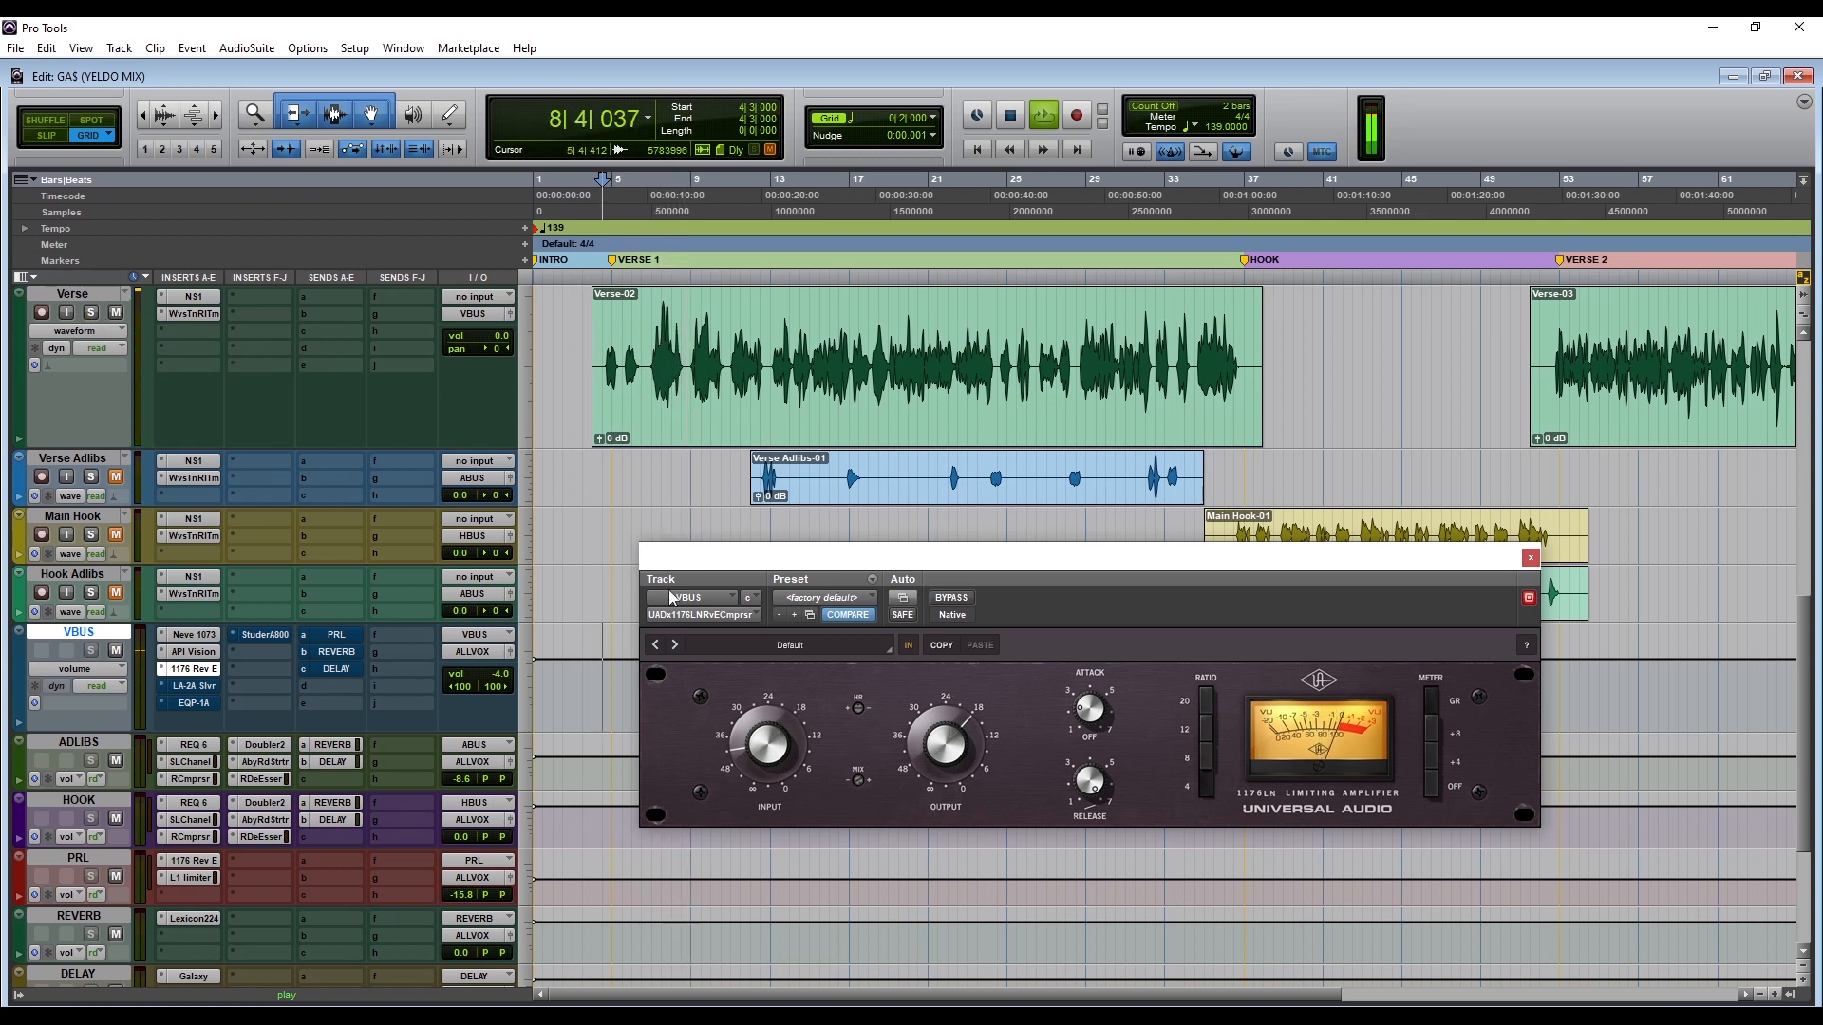
key(space)
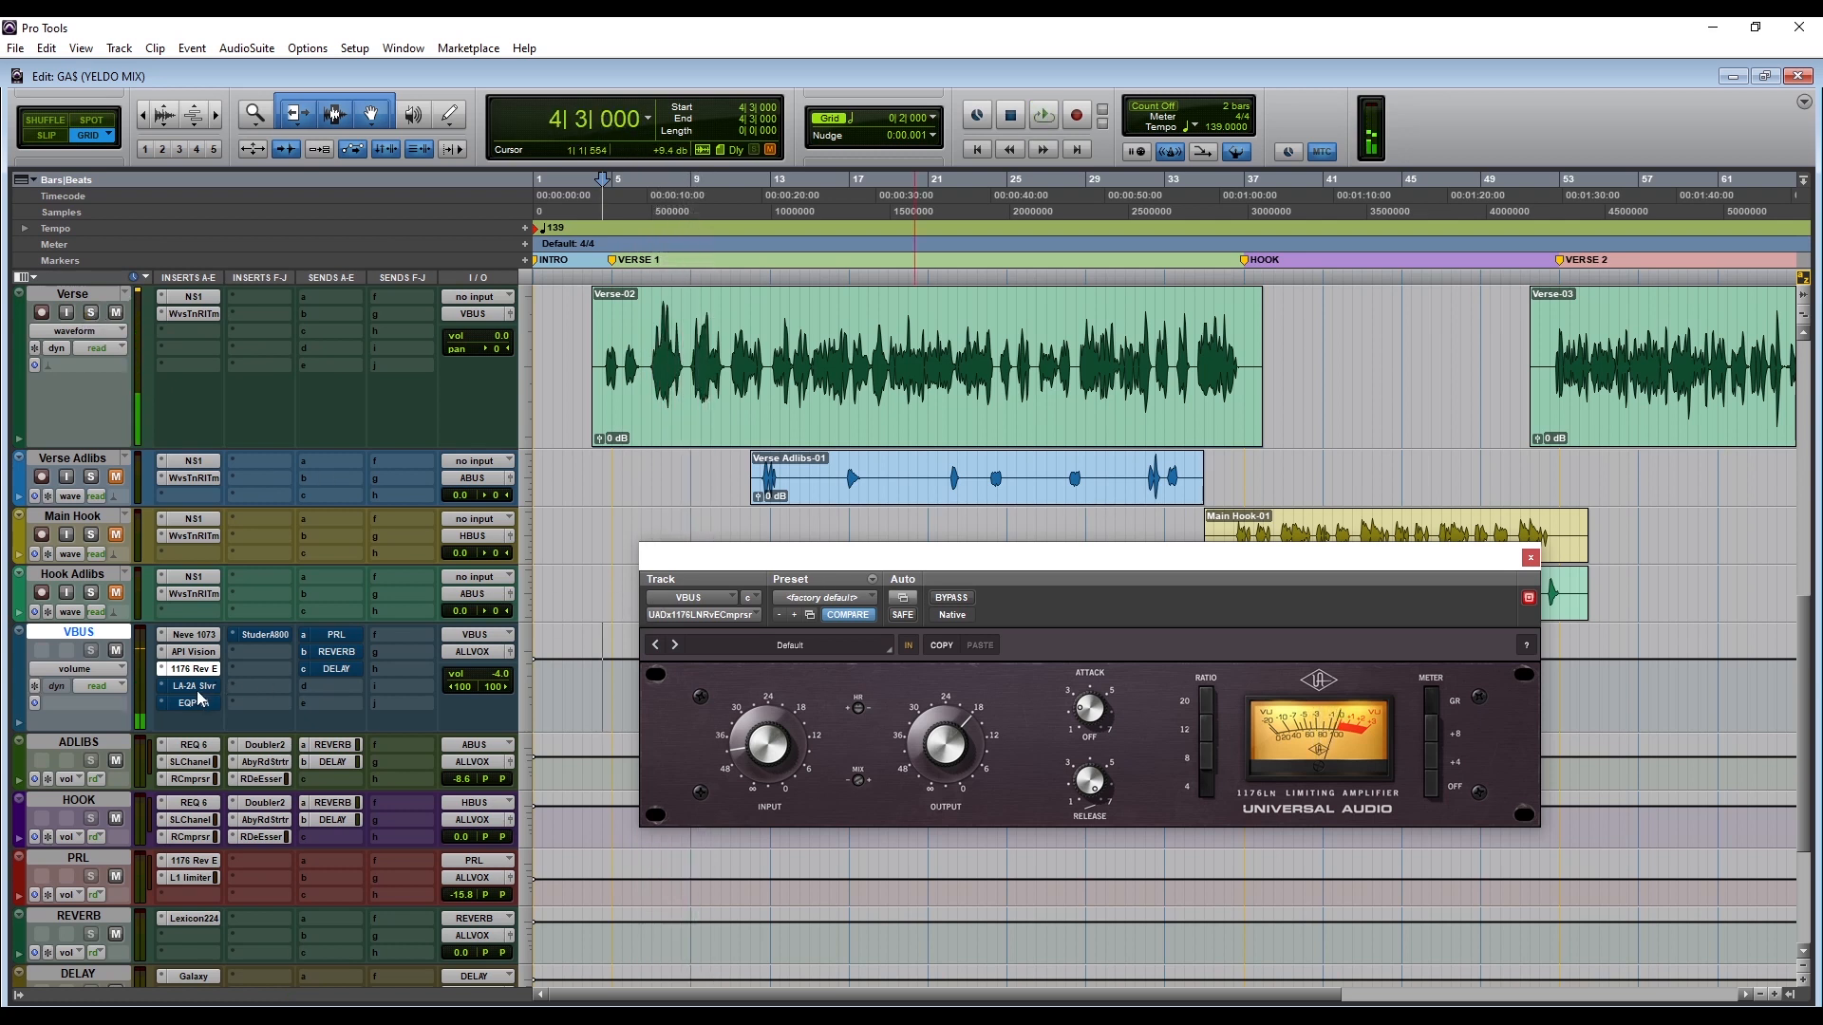
Step: Enable the LA-2A Silver insert on VBUS and audition the verse through it from bar 7
click(194, 688)
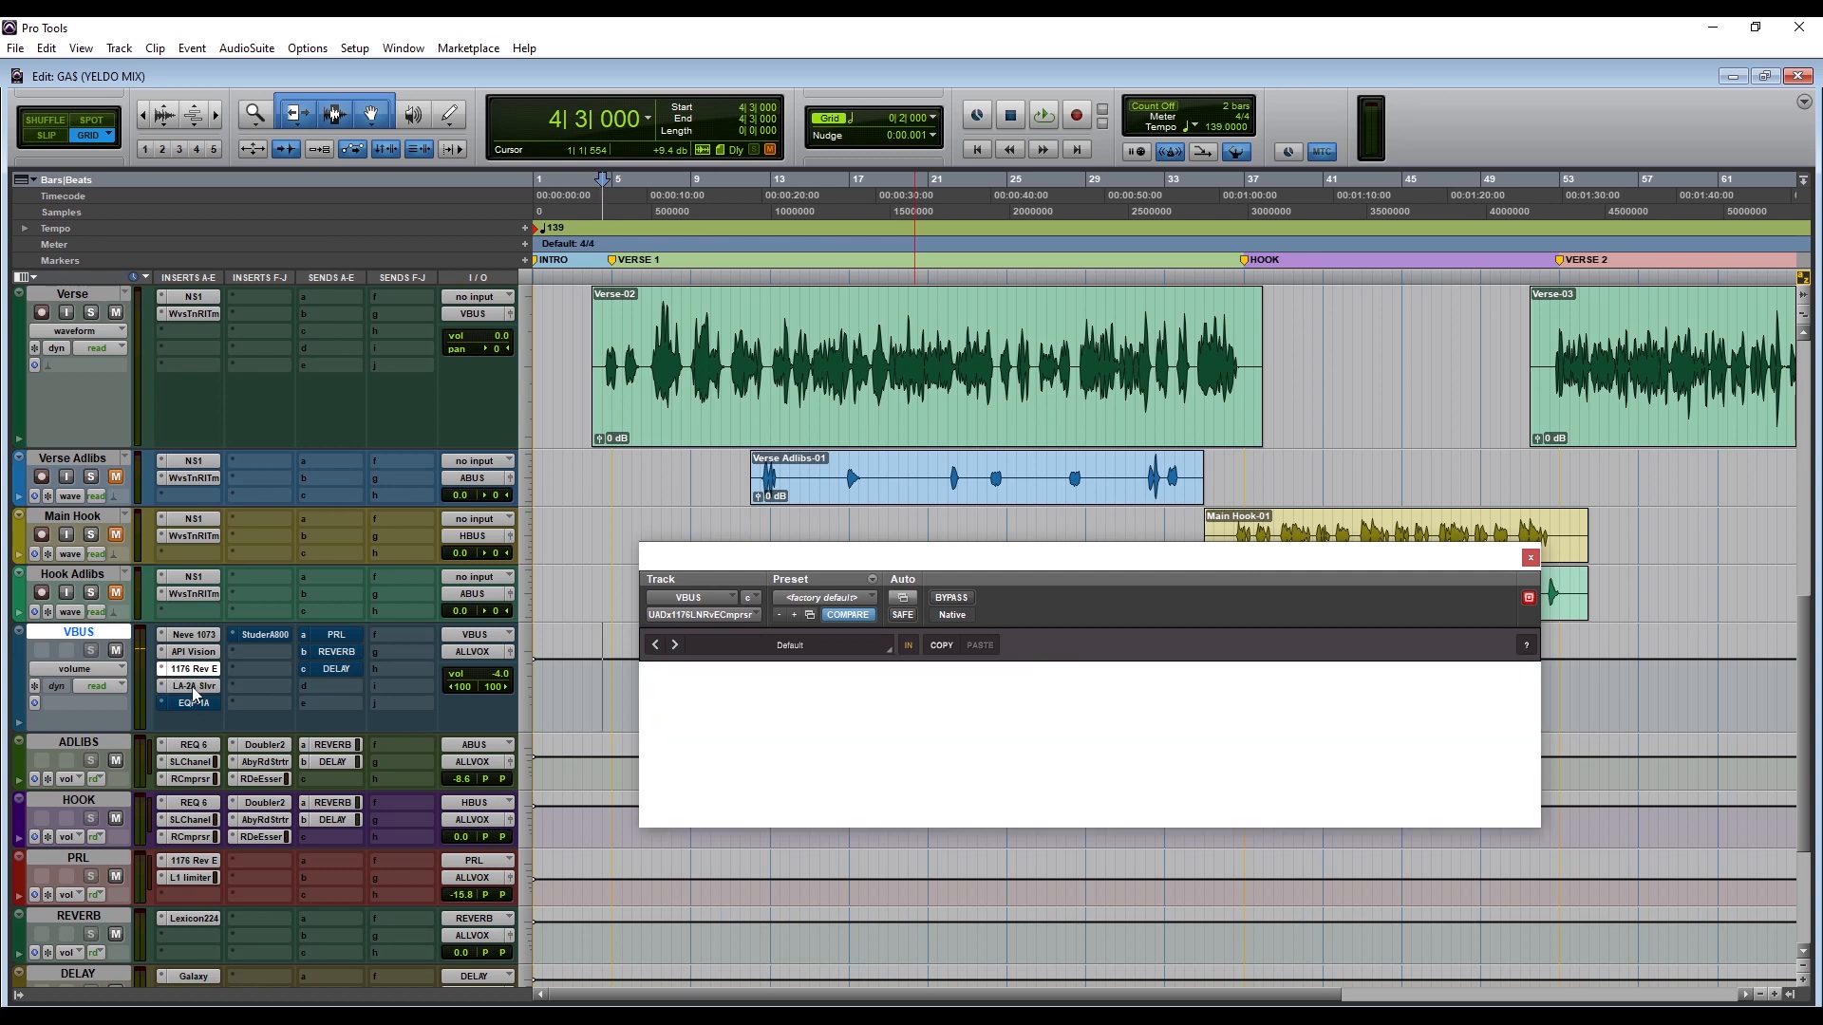
drag(870, 570, 889, 520)
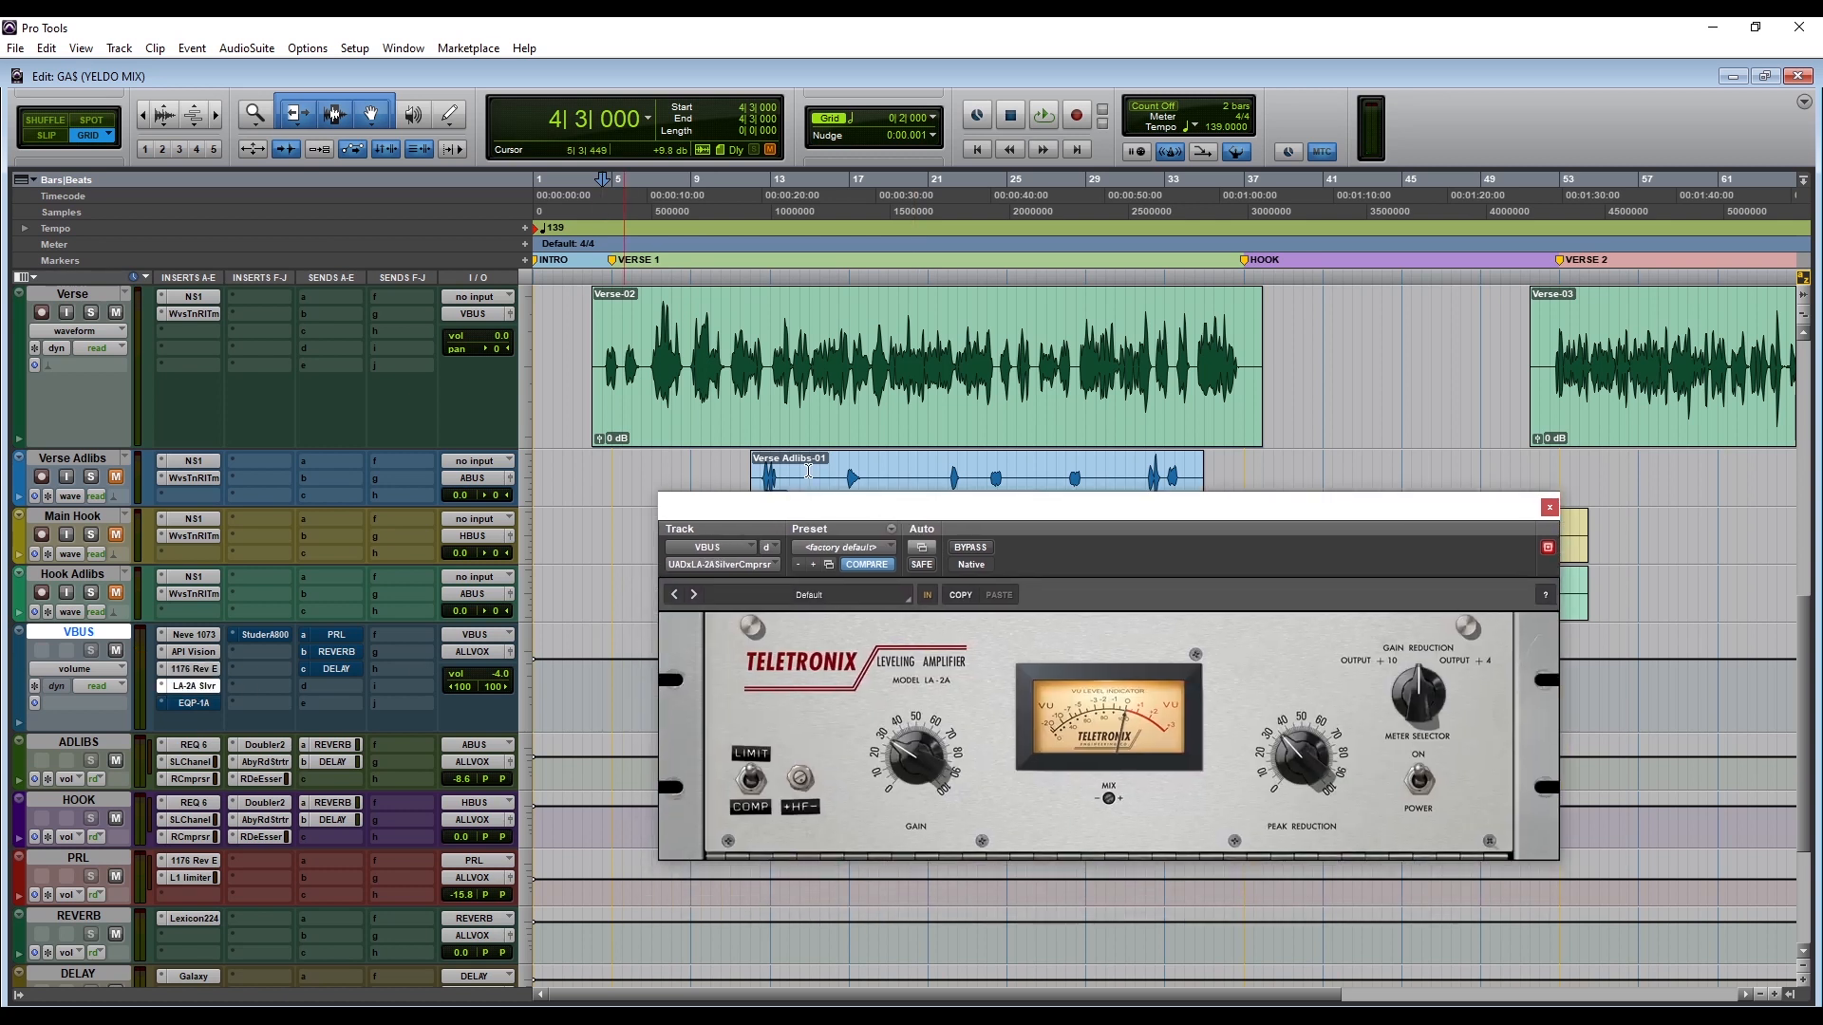
click(653, 361)
key(space)
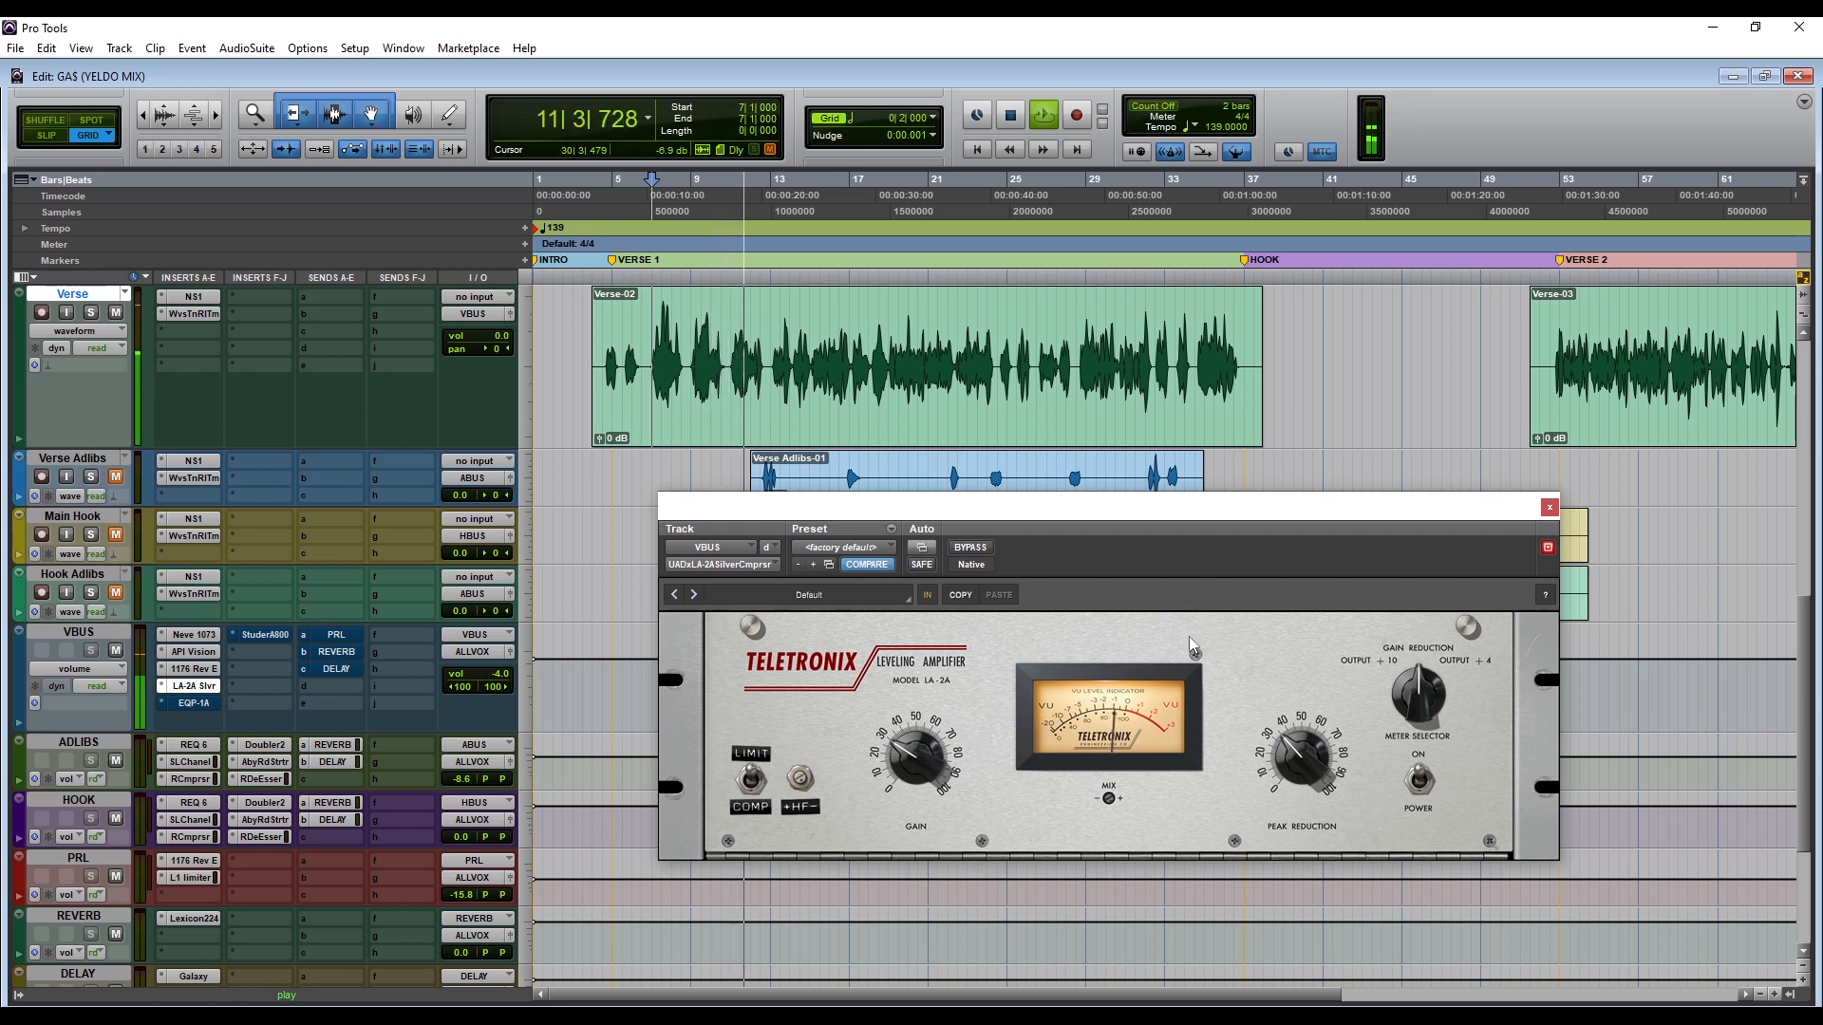
key(space)
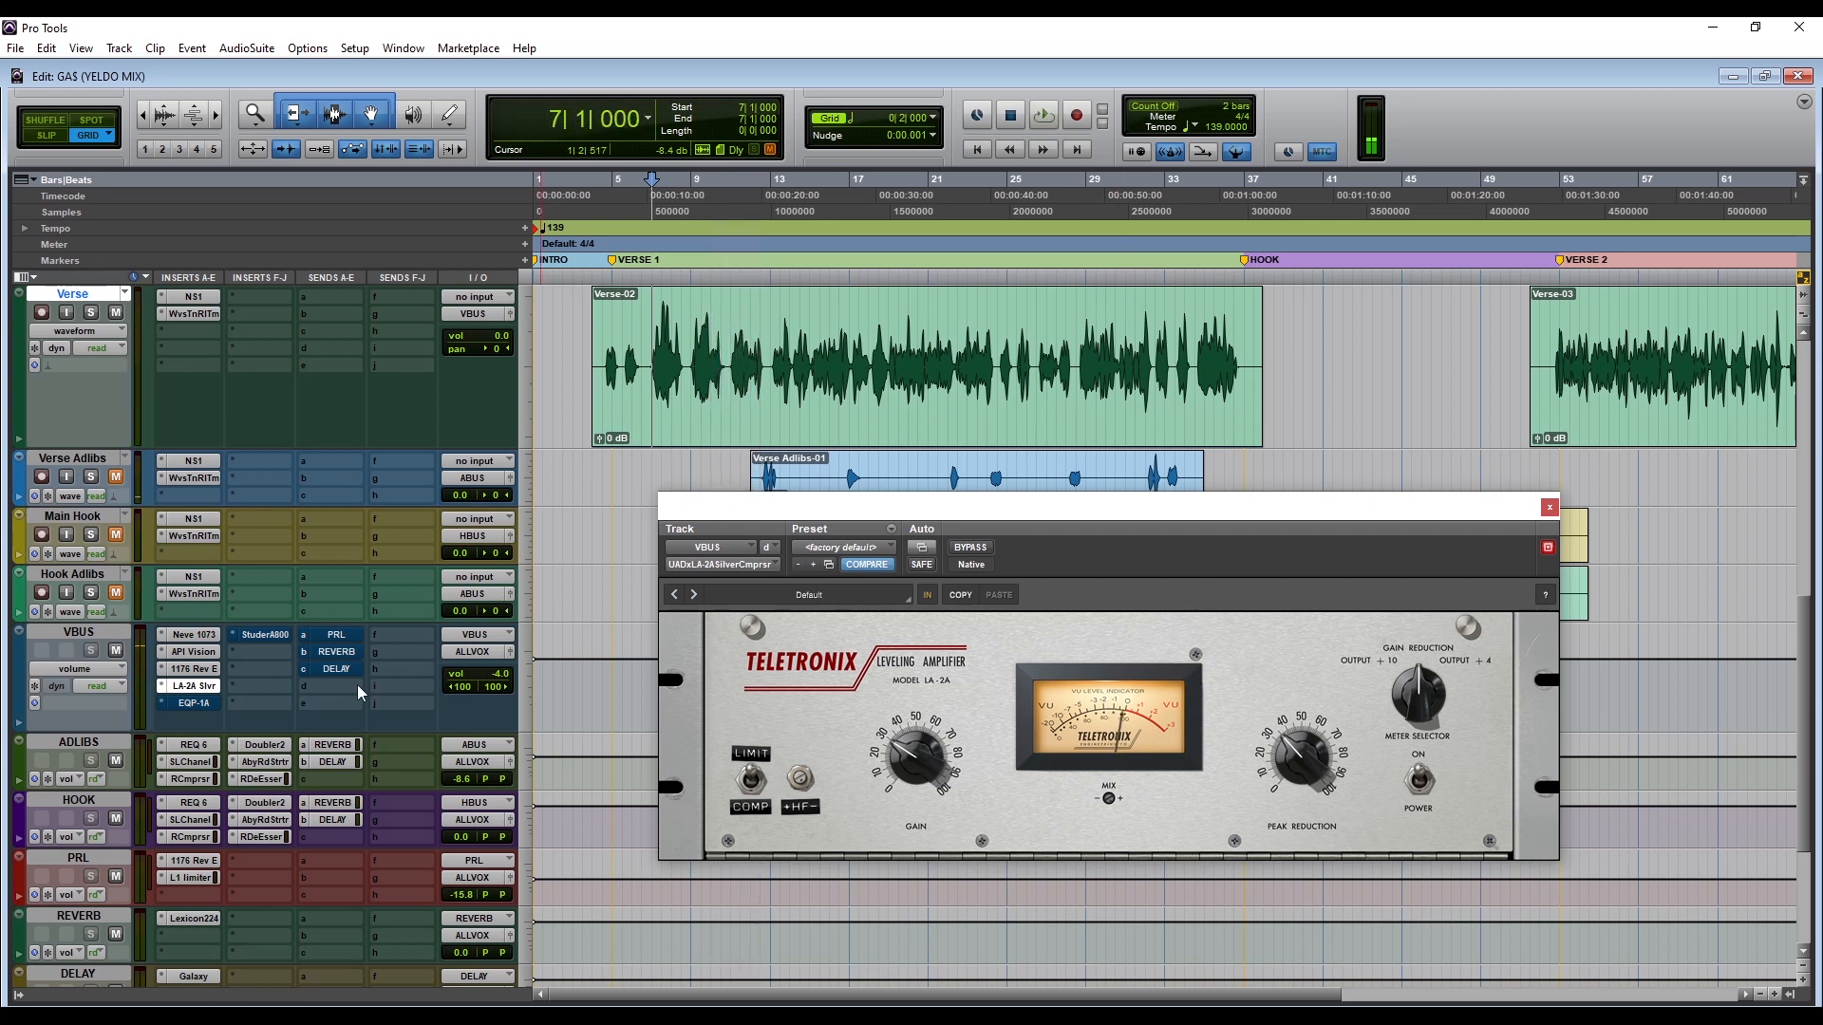
Step: Enable the EQP-1A insert on VBUS, play the verse from bar 13 and set its high frequency selector to 16 KCS
click(197, 704)
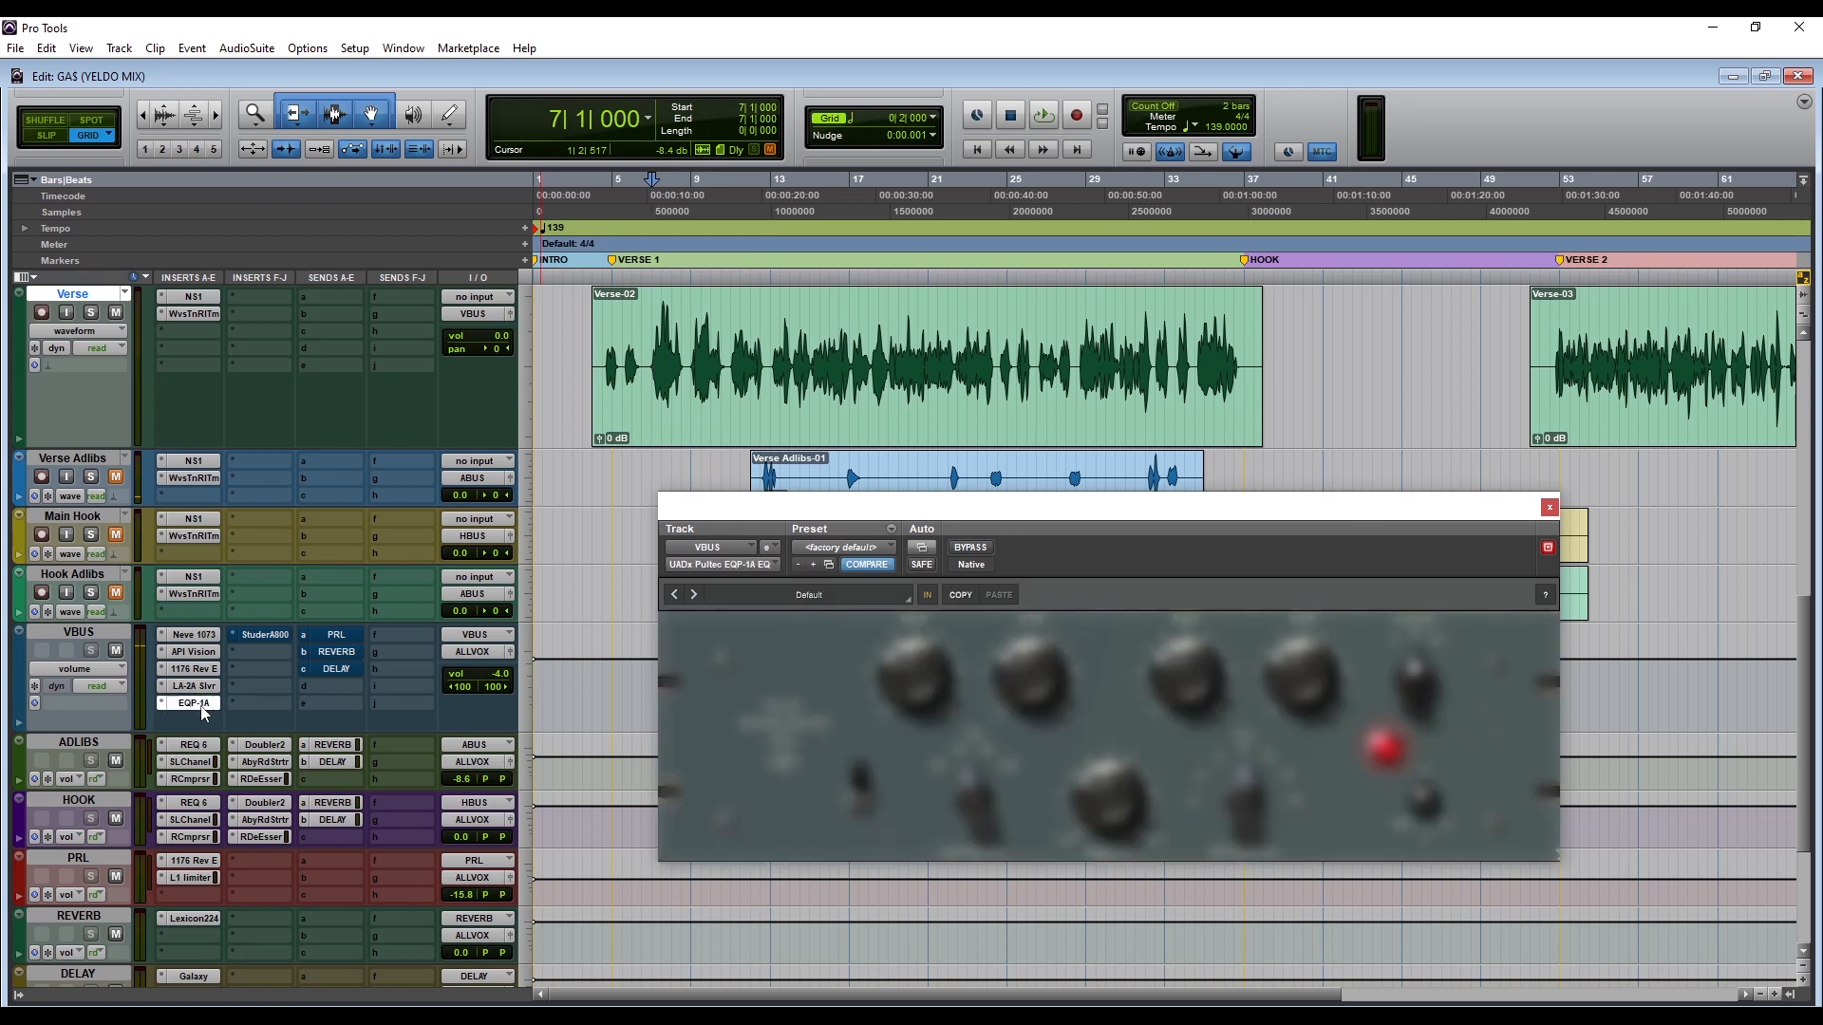
drag(959, 518, 948, 474)
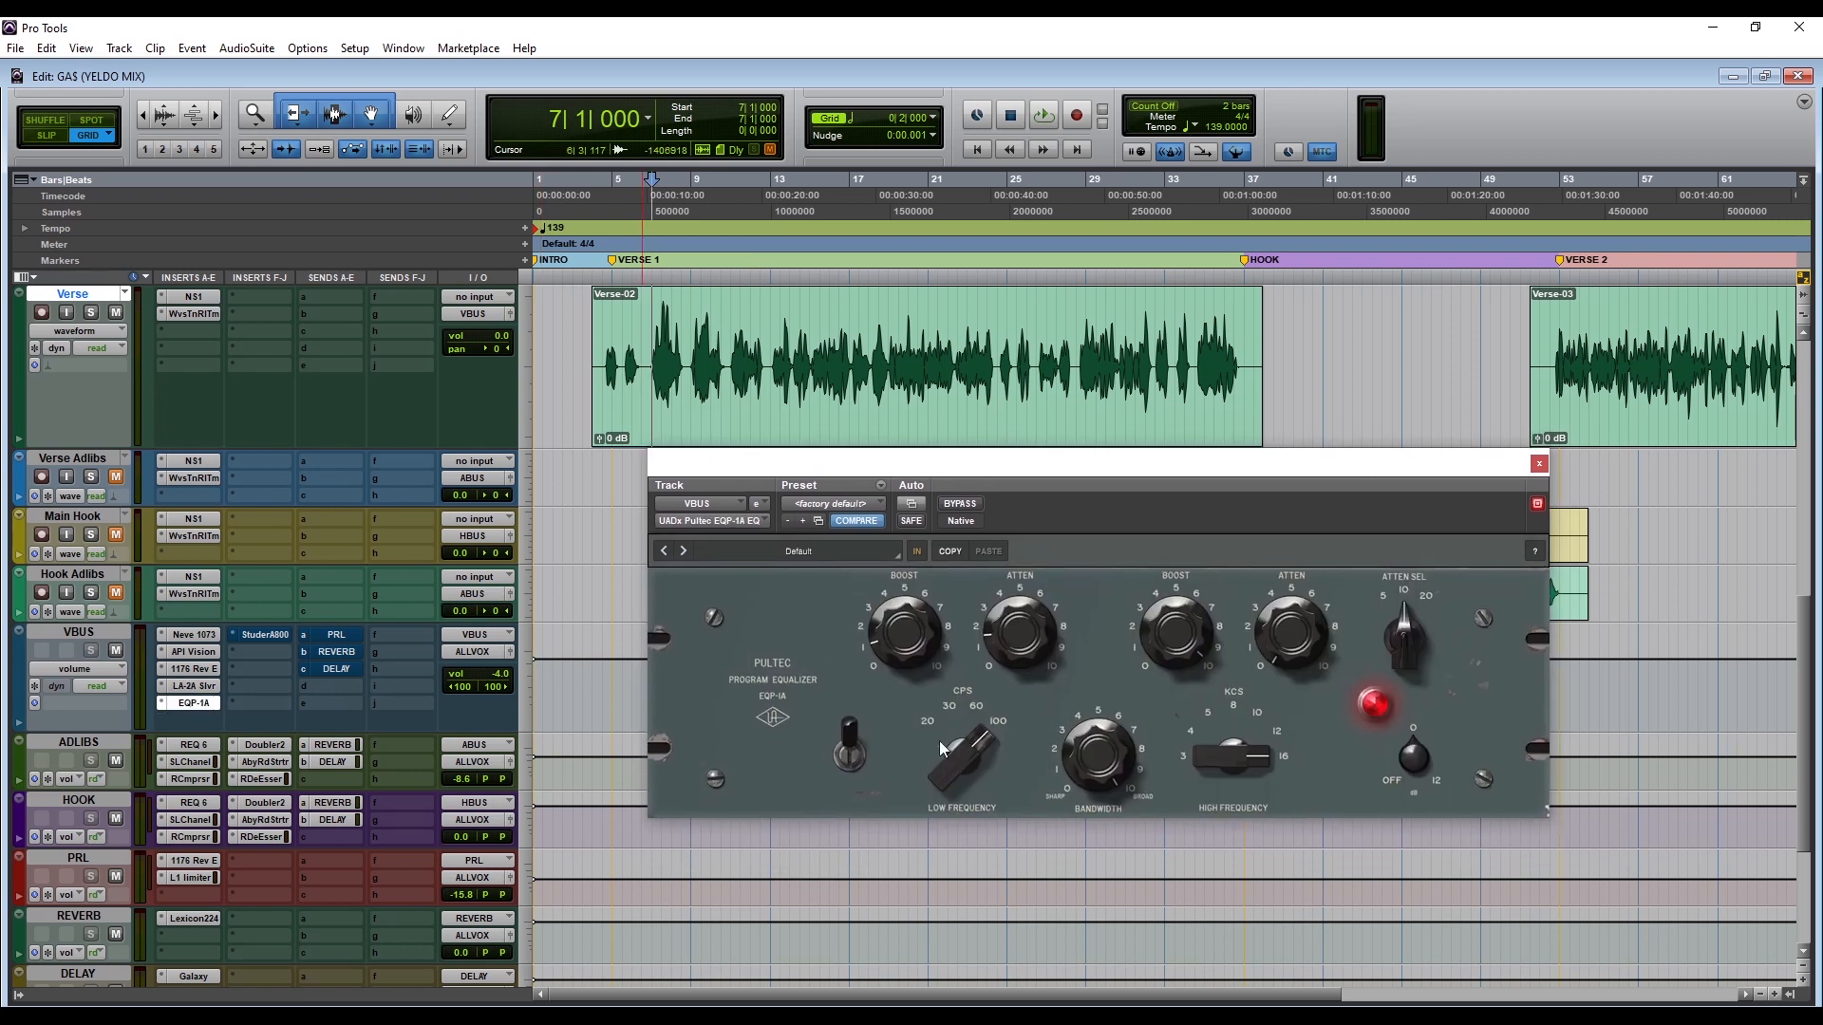
drag(1111, 474, 1169, 518)
key(space)
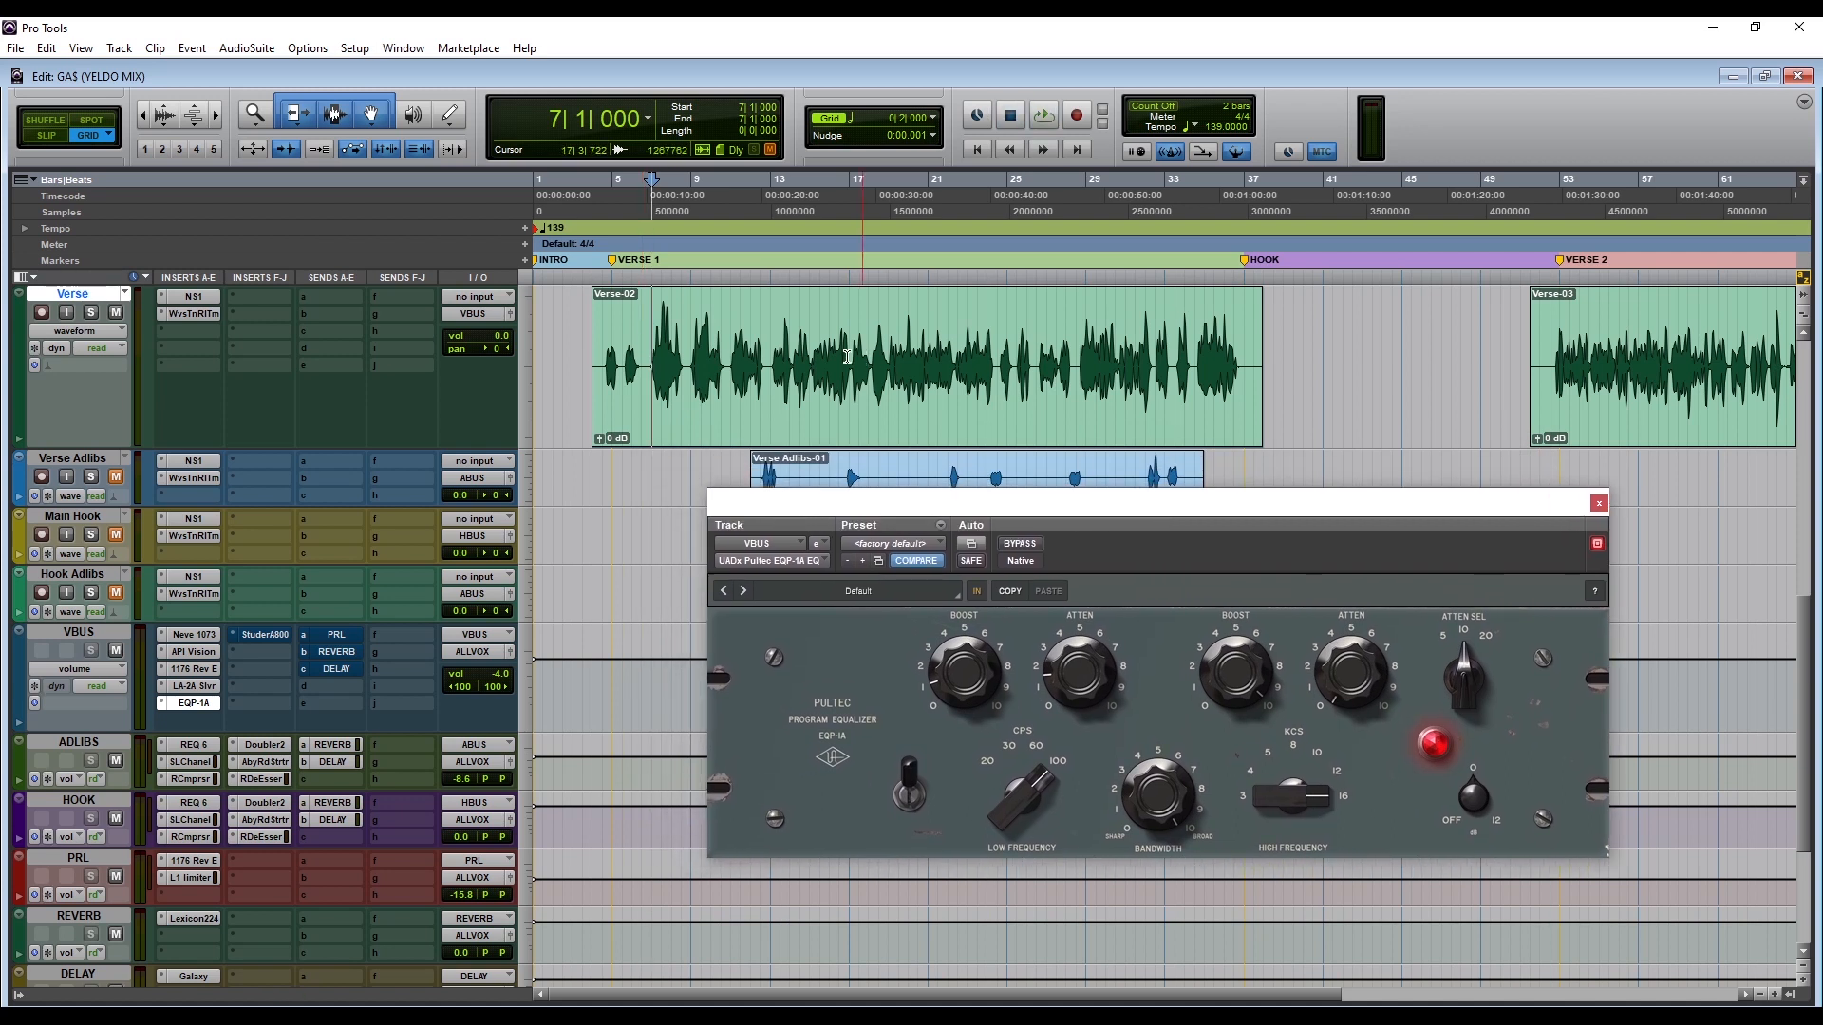
key(space)
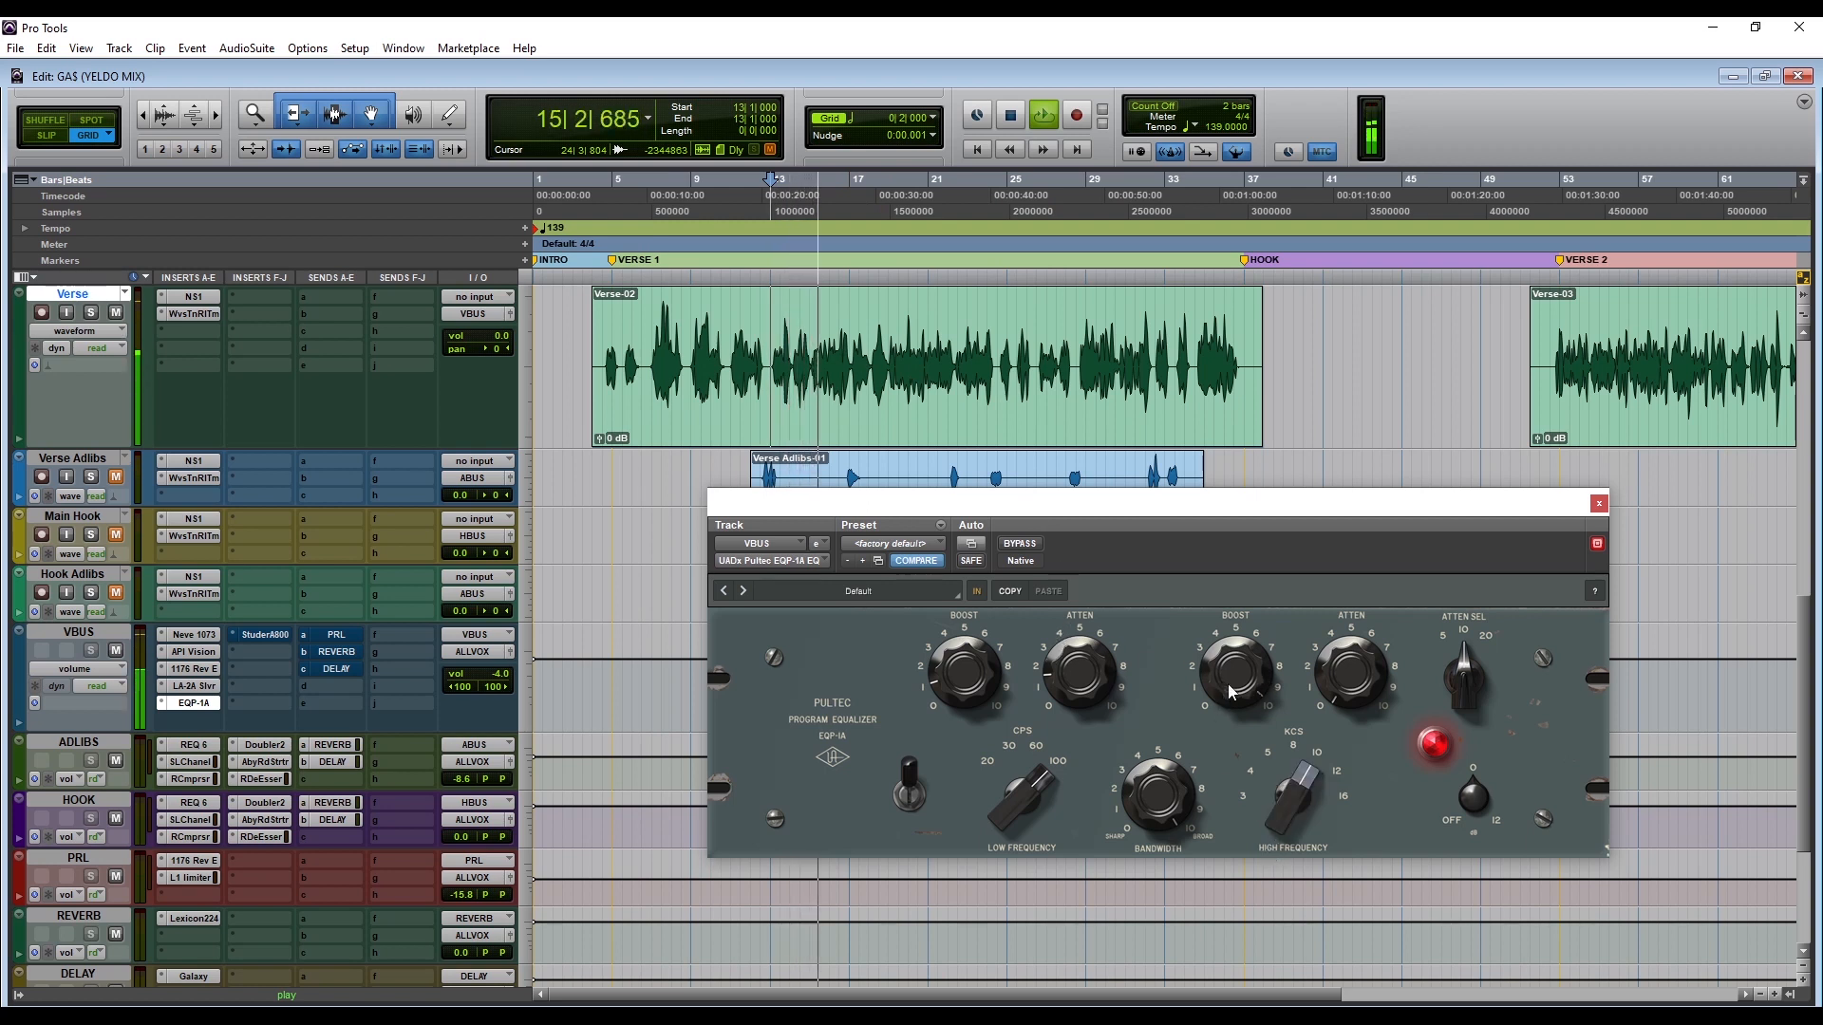
drag(1282, 783, 1288, 618)
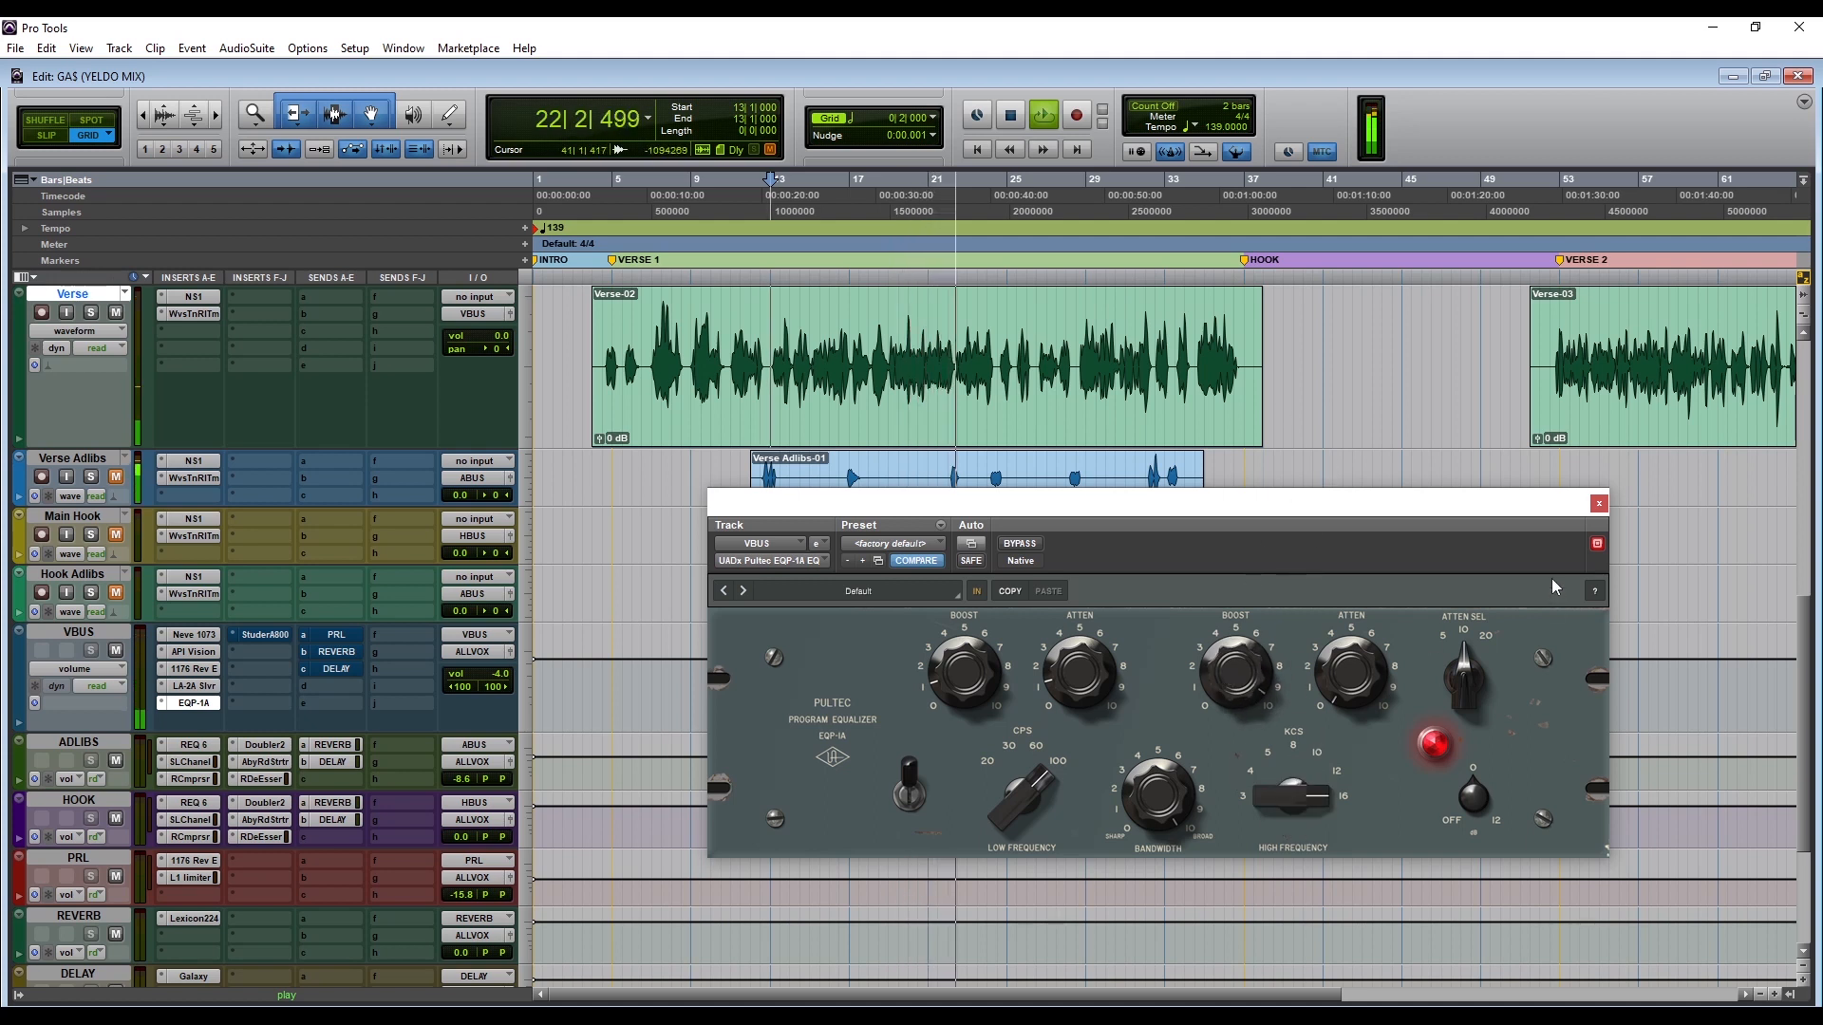
Step: Enable the Studer A800 insert on VBUS in place of the open EQP-1A window and audition the verse through it from bar 18
click(1598, 504)
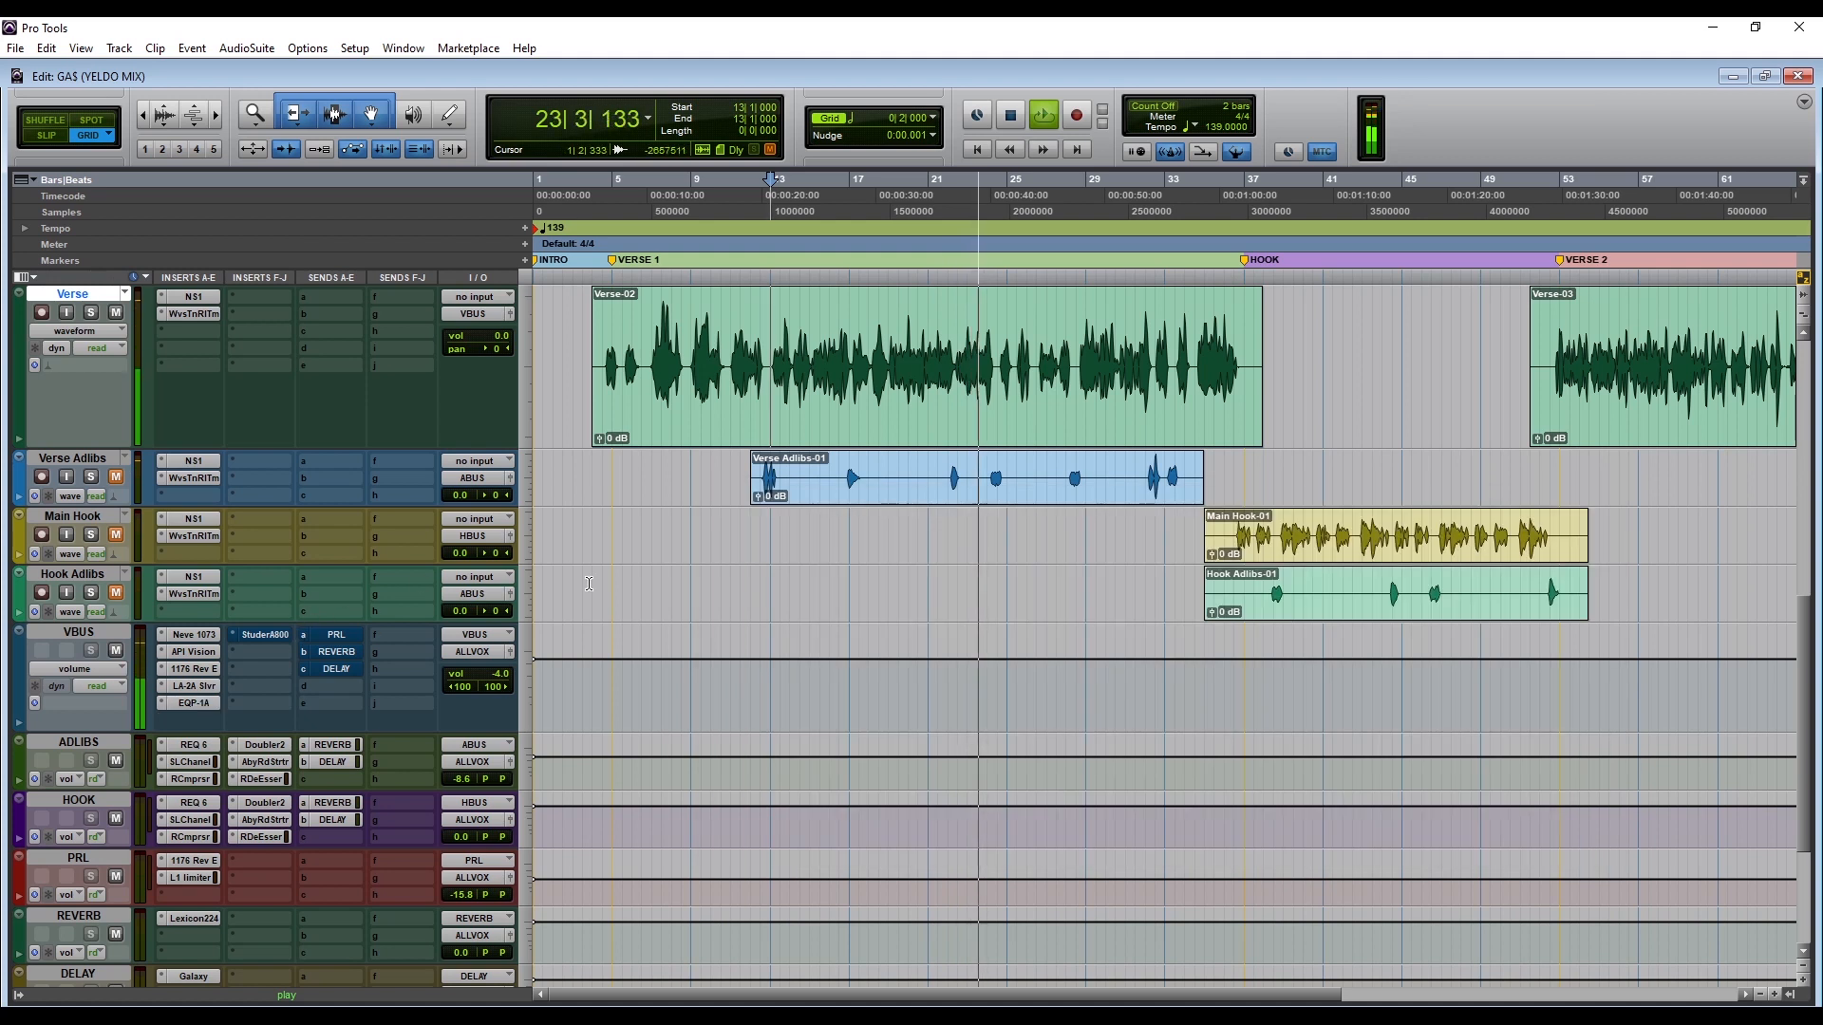
key(space)
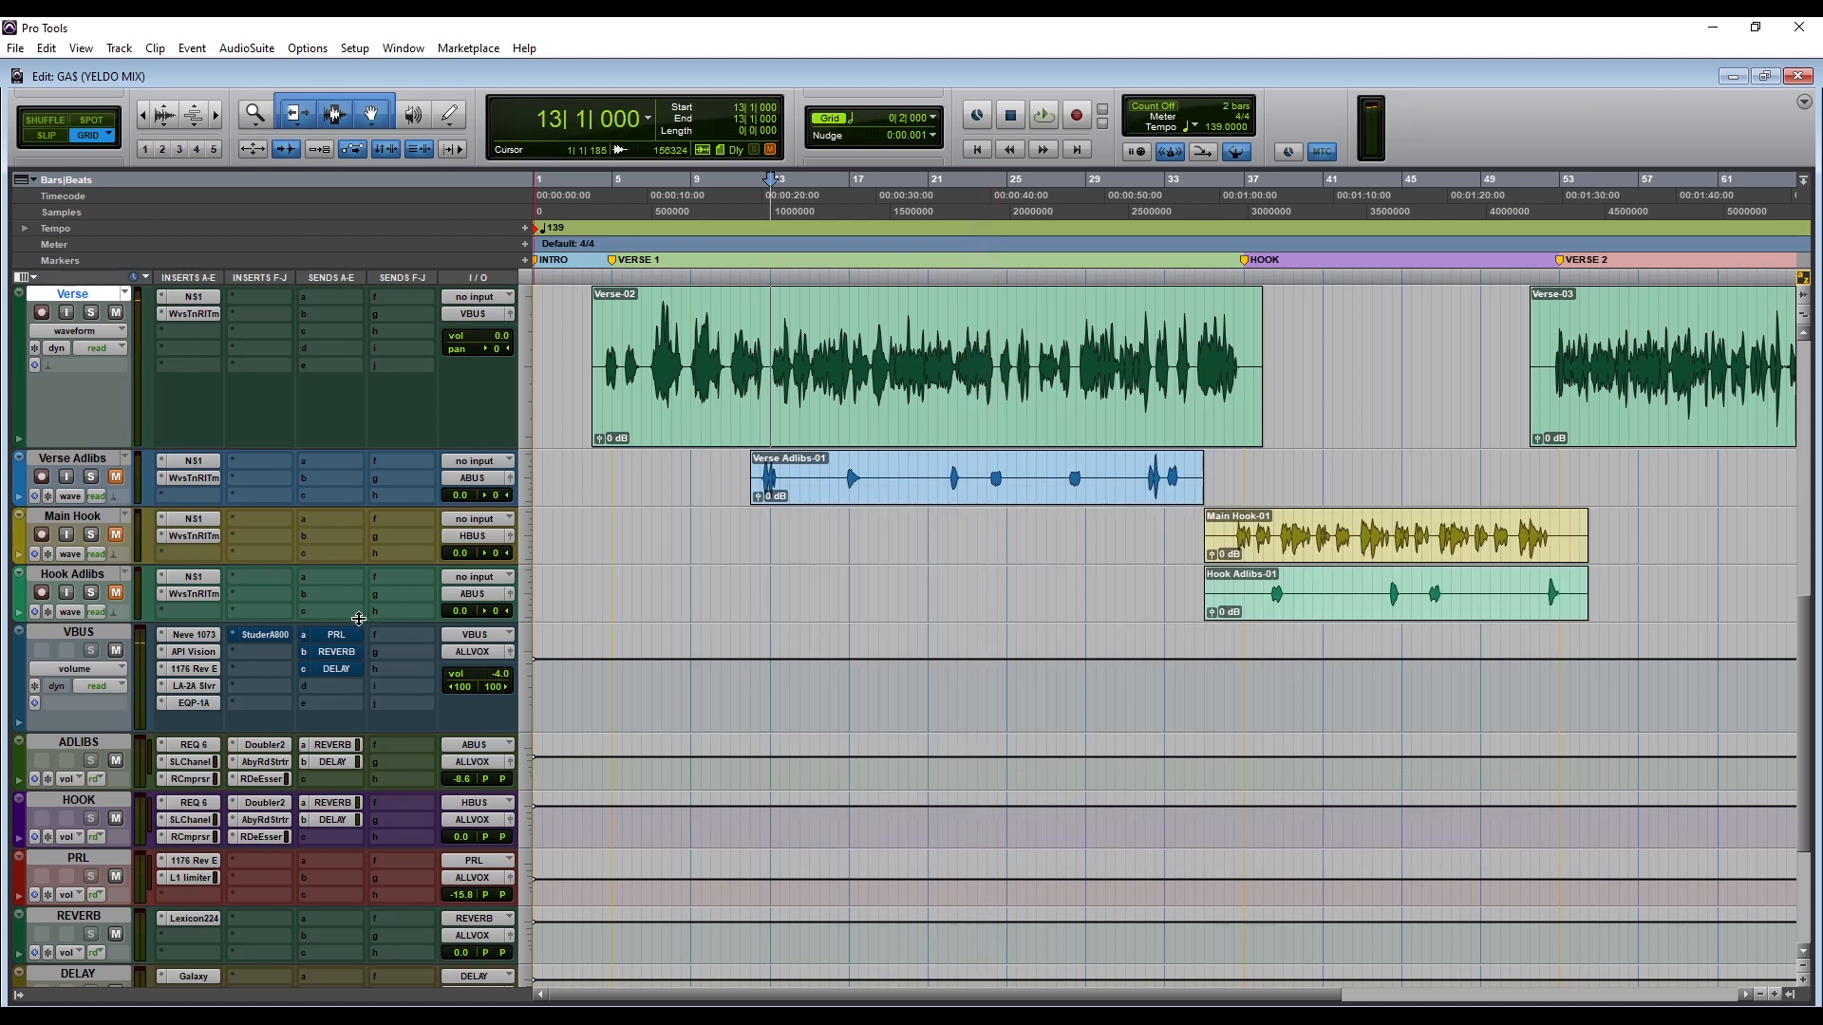
click(276, 638)
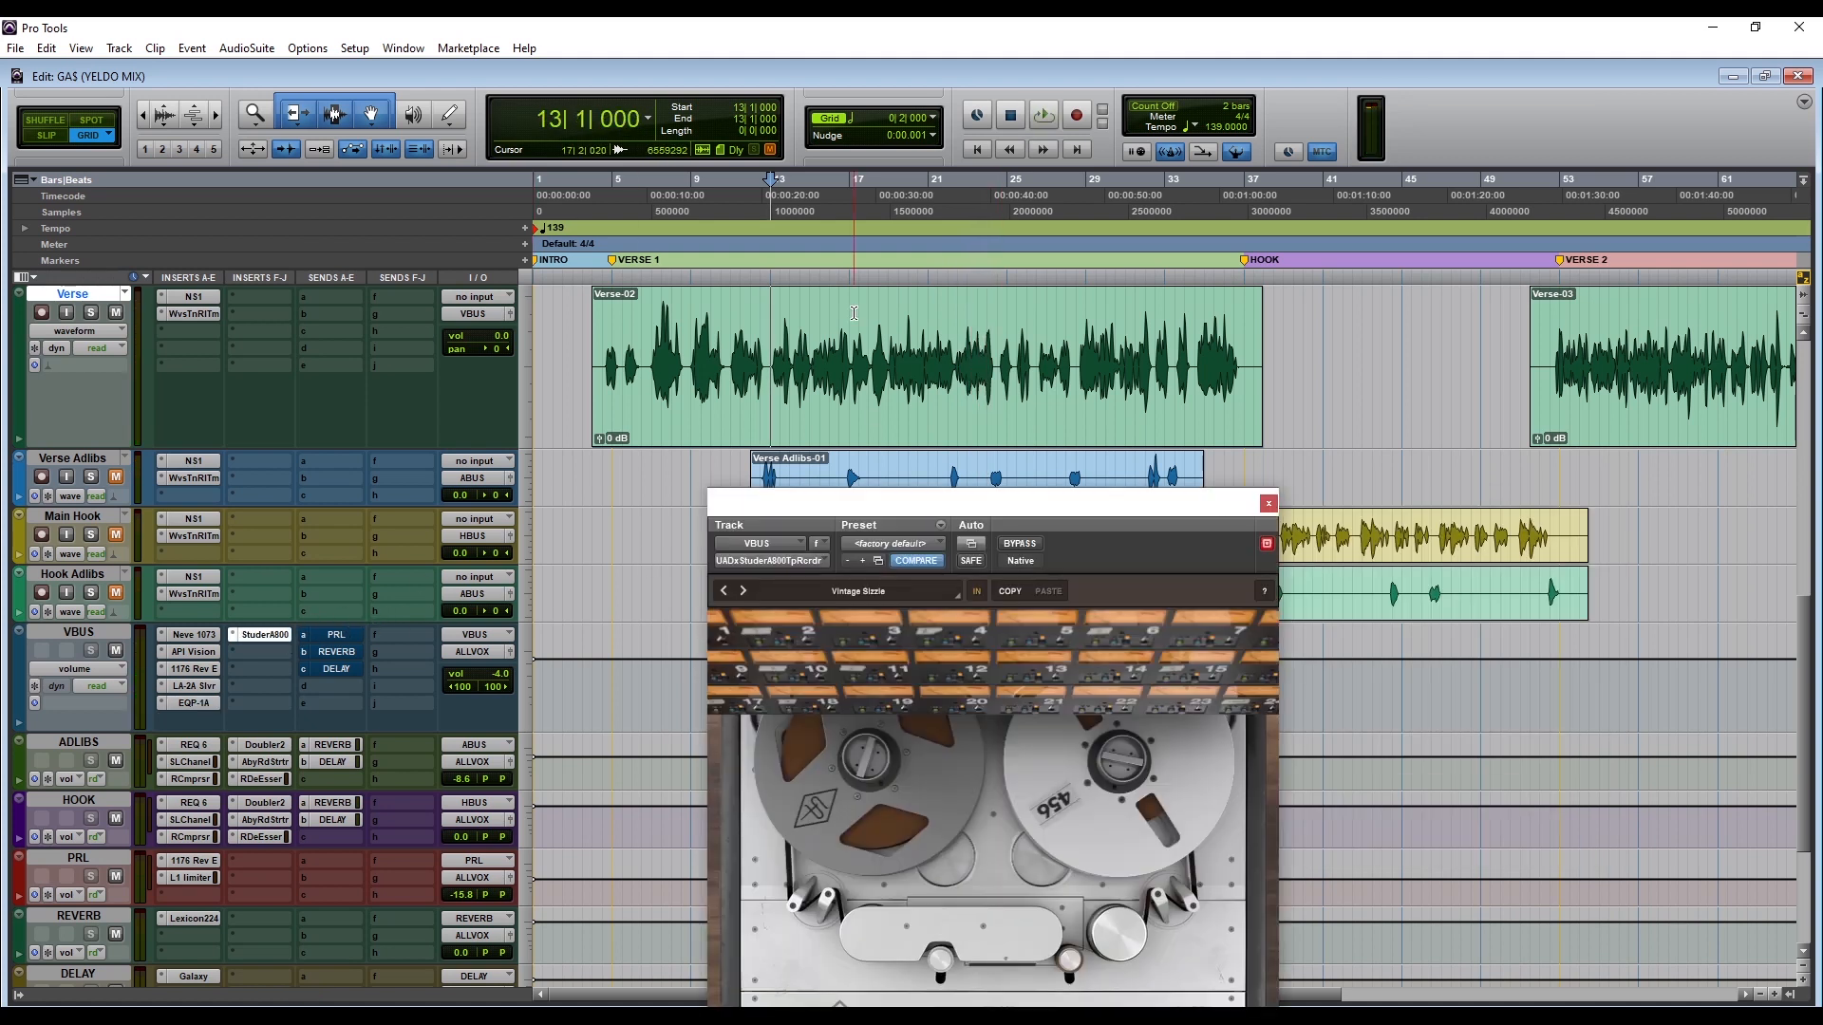
drag(954, 510, 1360, 220)
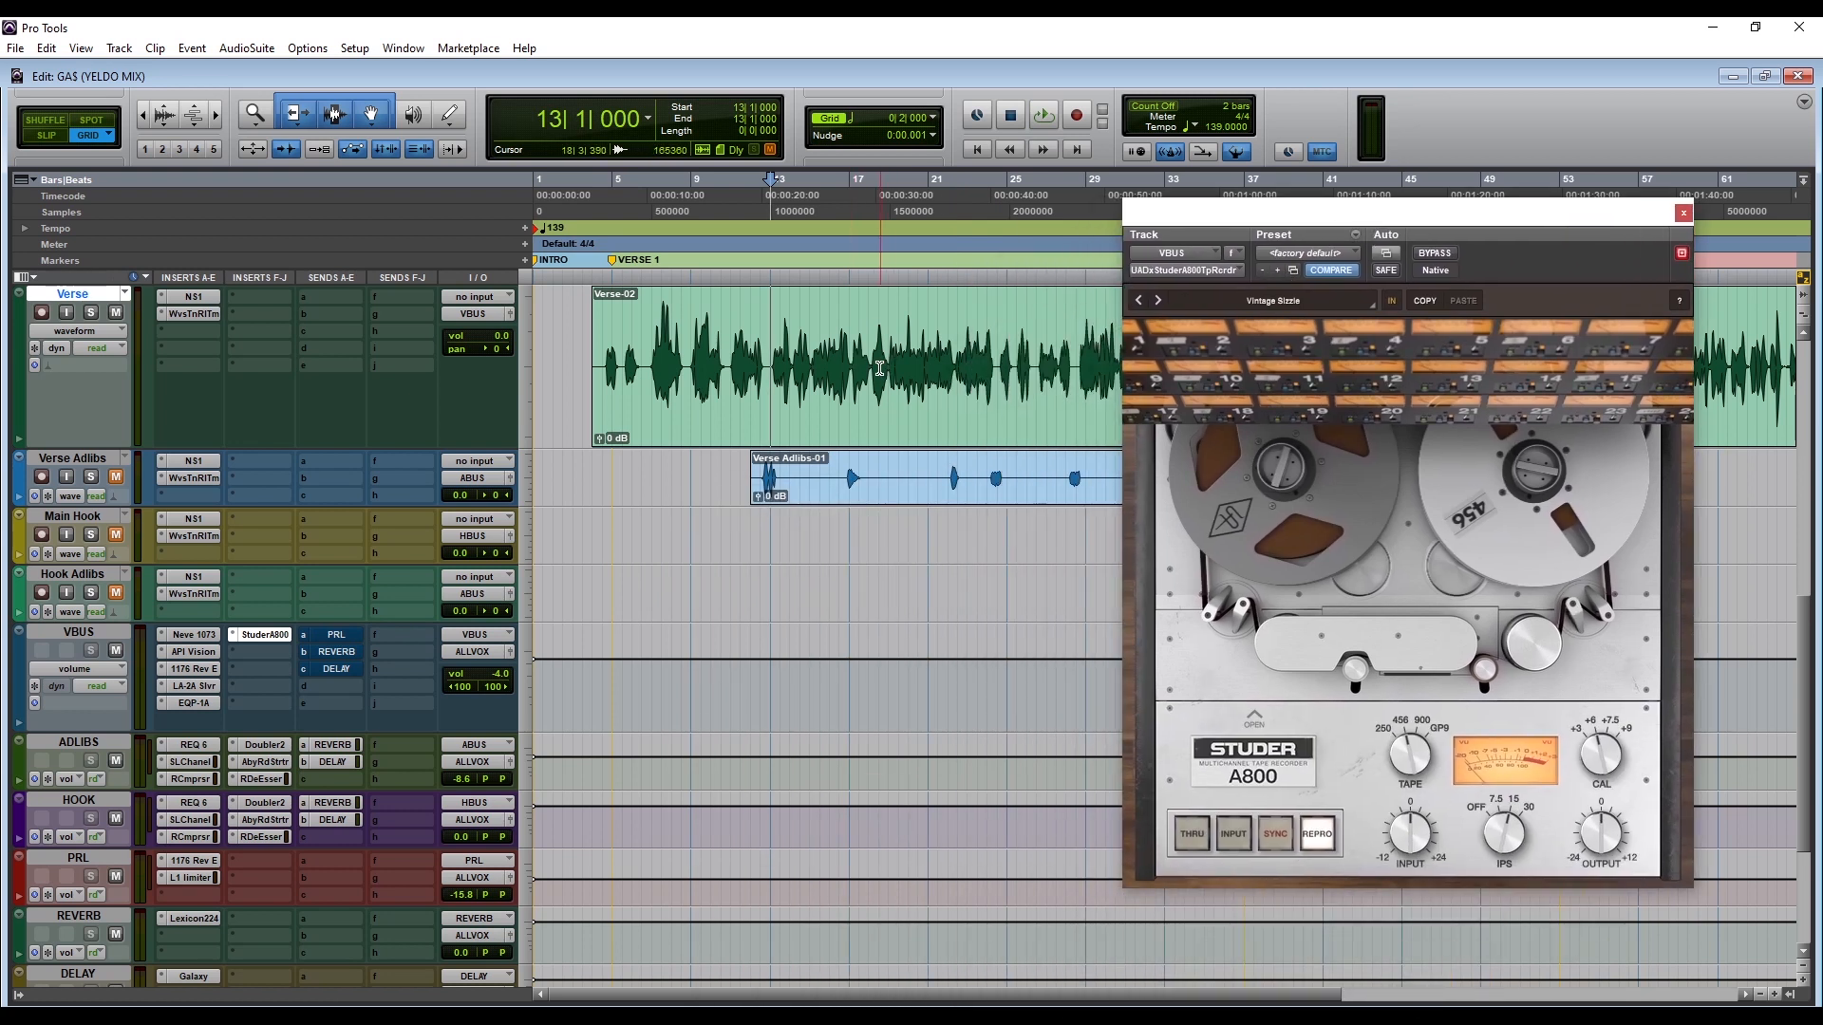
drag(1266, 224, 1149, 266)
key(space)
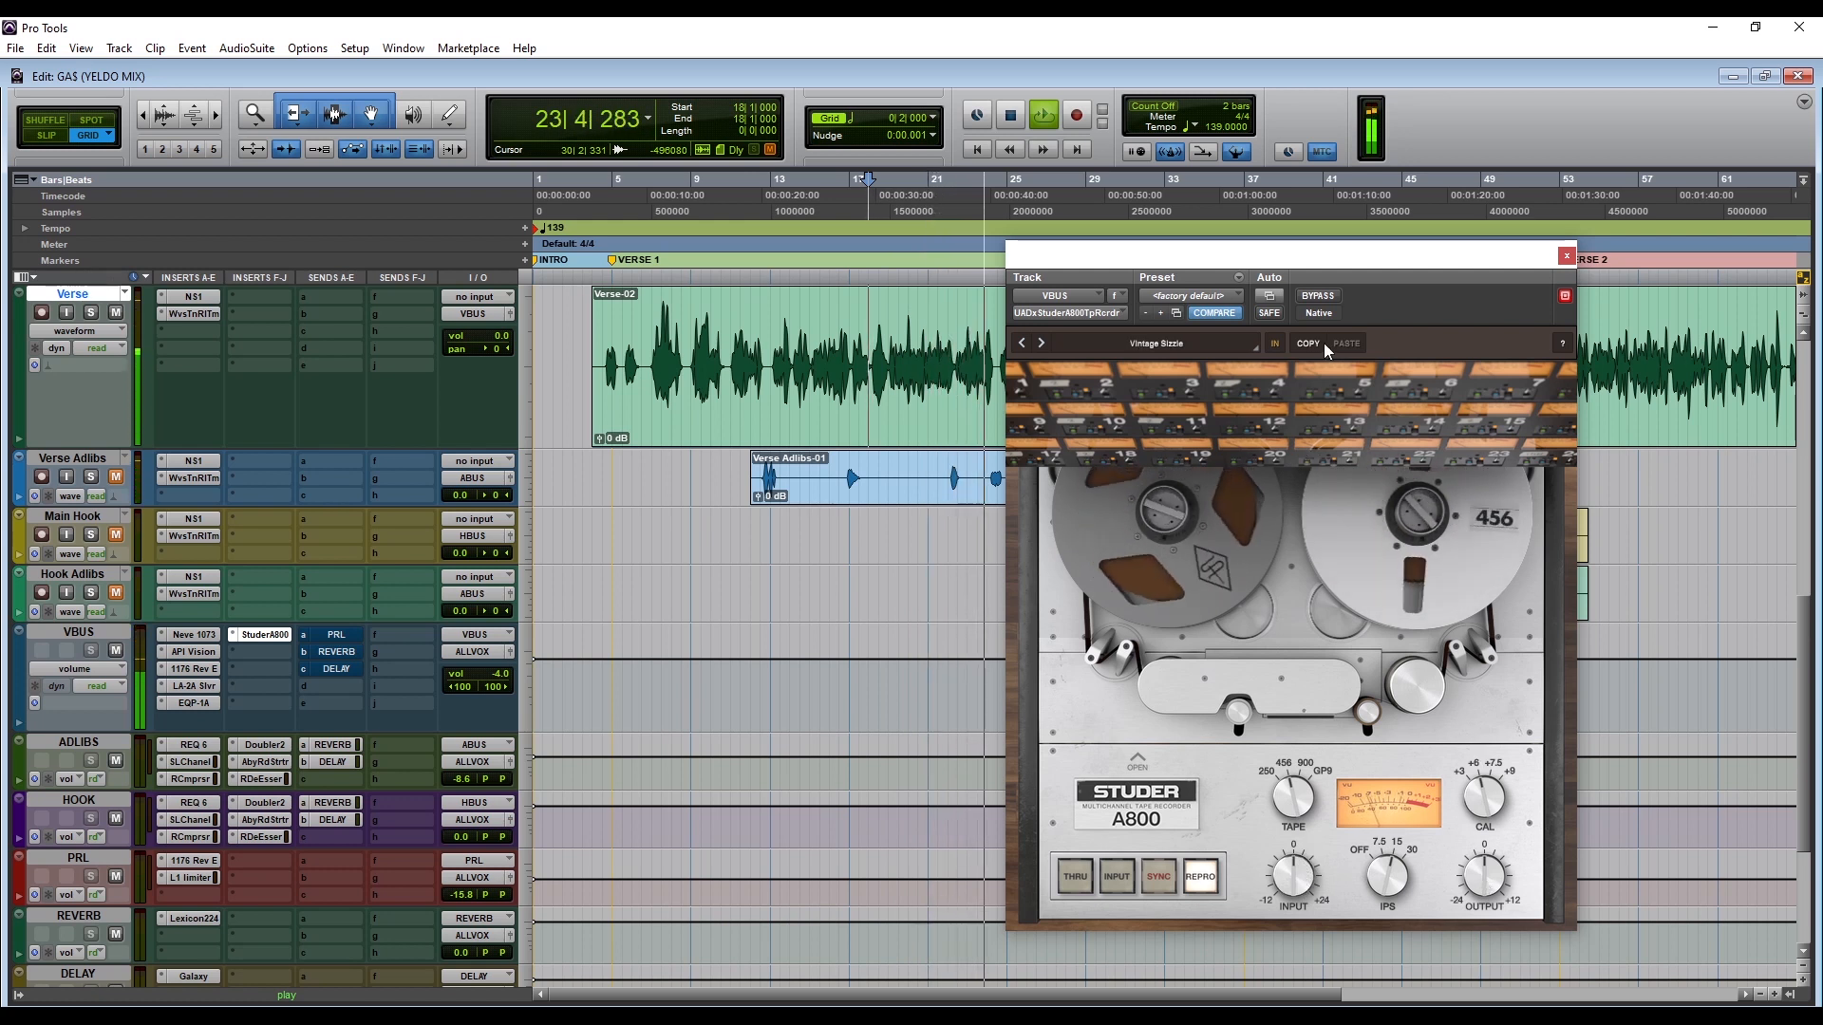
drag(1250, 267, 1303, 263)
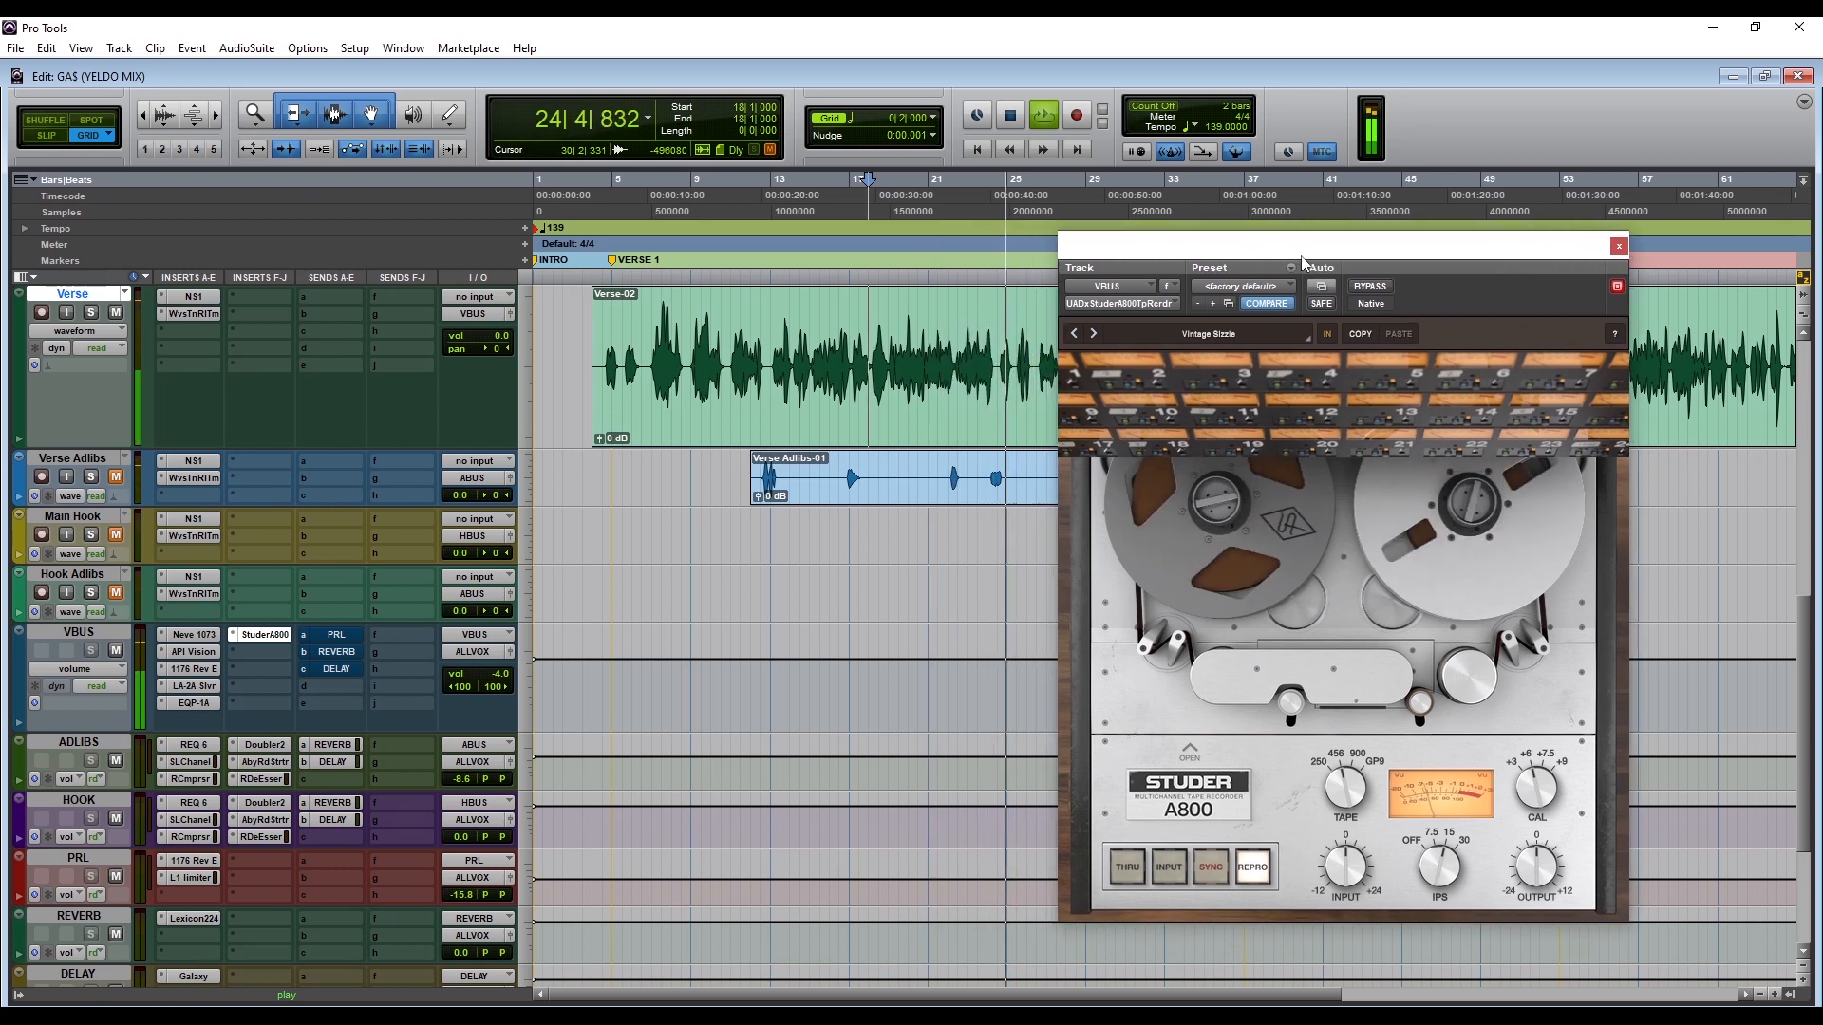
key(space)
click(1619, 246)
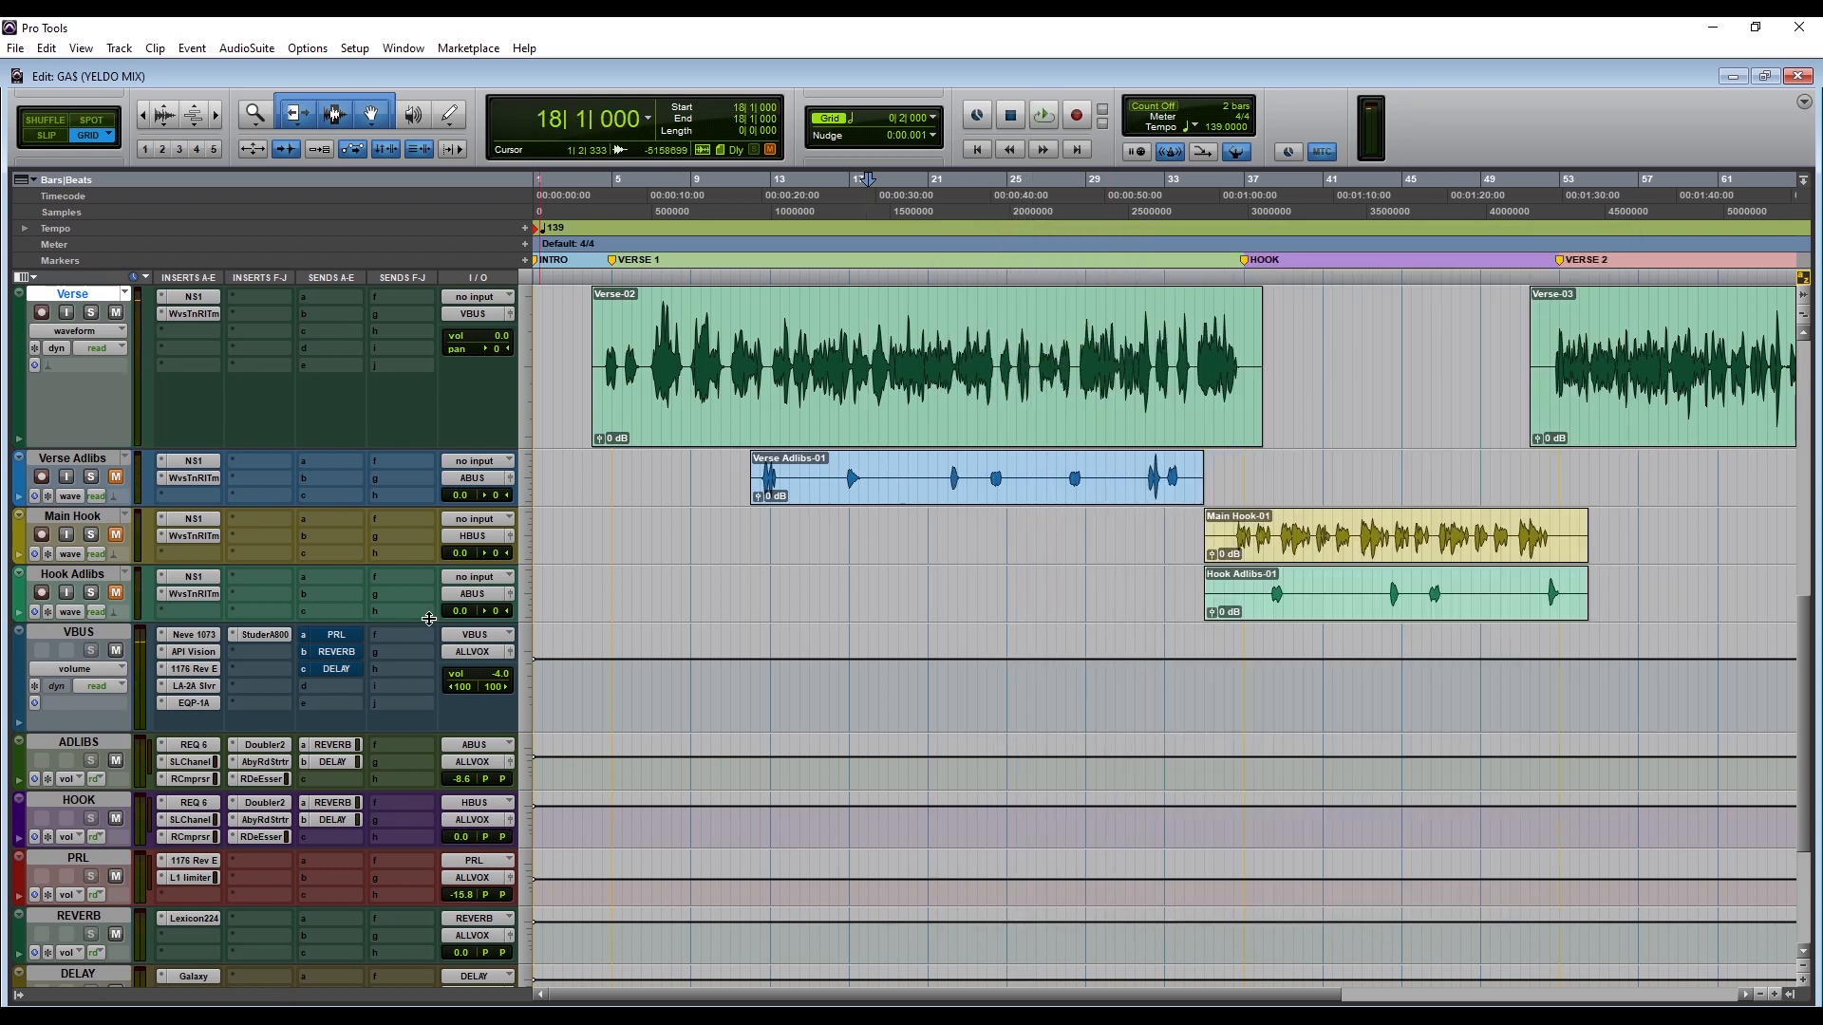
Step: Enable the PRL send on VBUS and review the 1176 Rev E insert on the PRL track
click(332, 634)
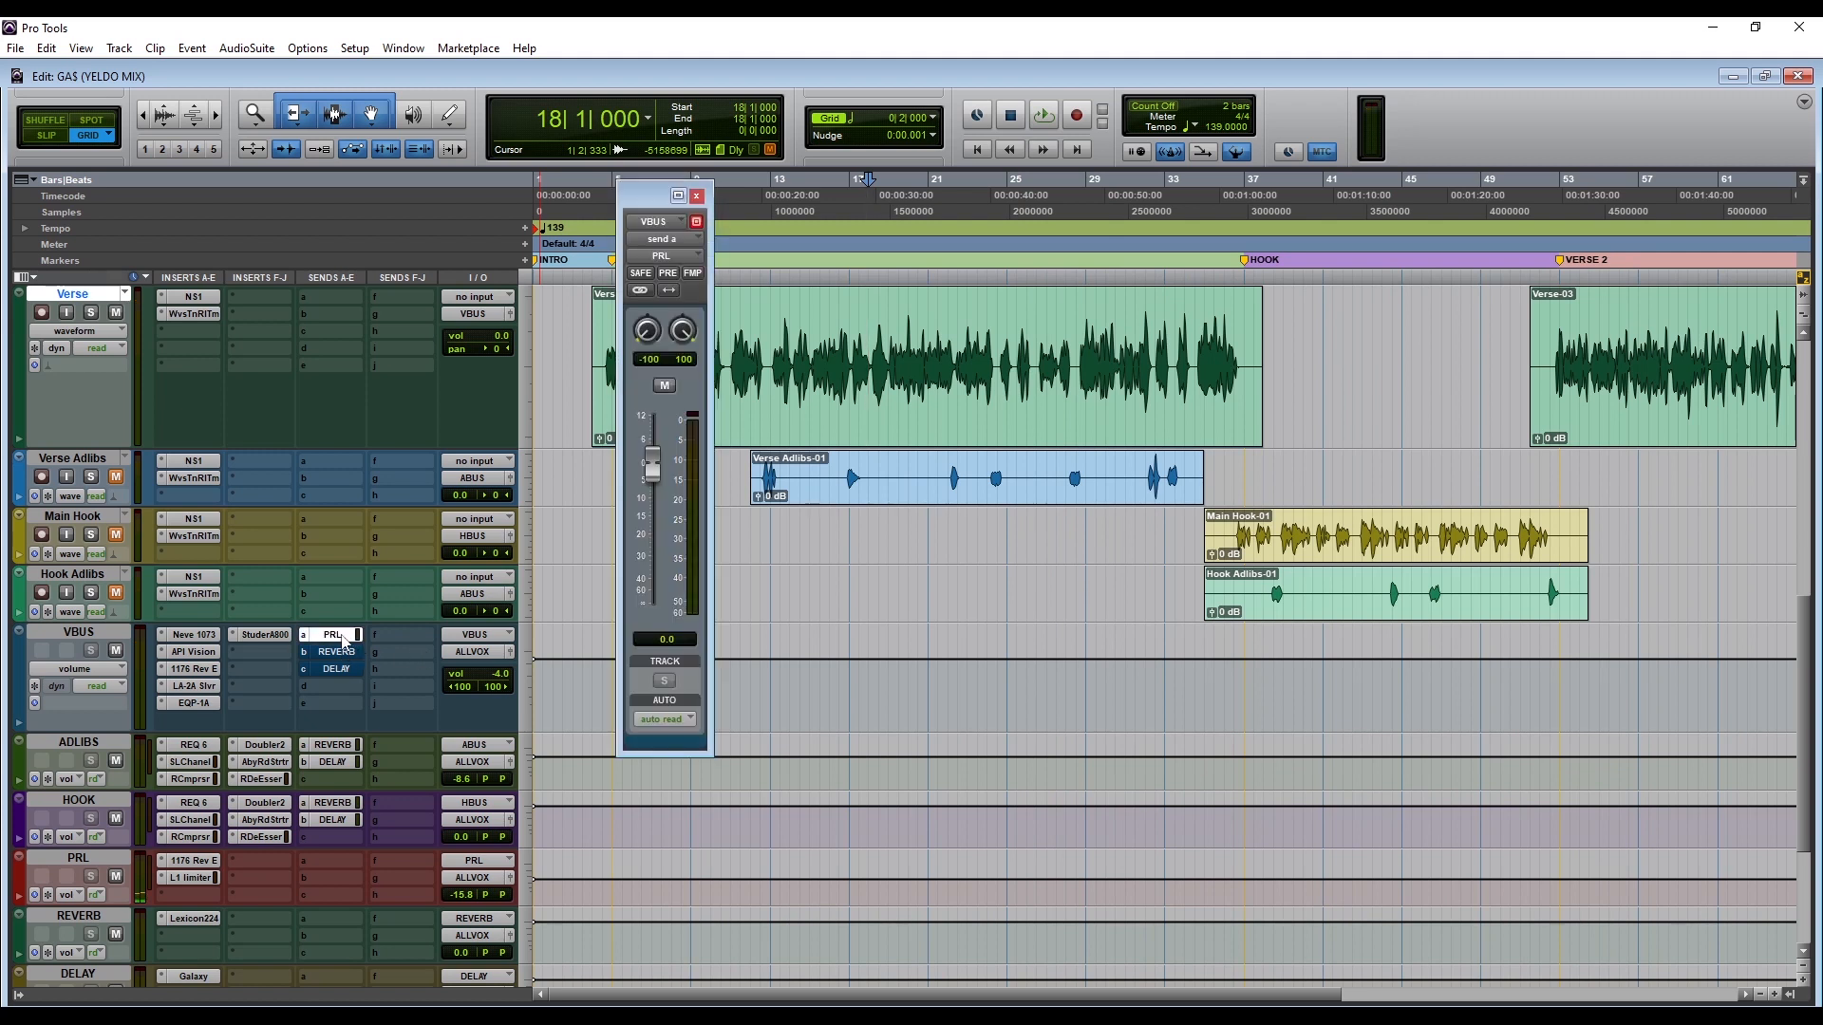
click(697, 196)
click(193, 860)
drag(1197, 257, 856, 300)
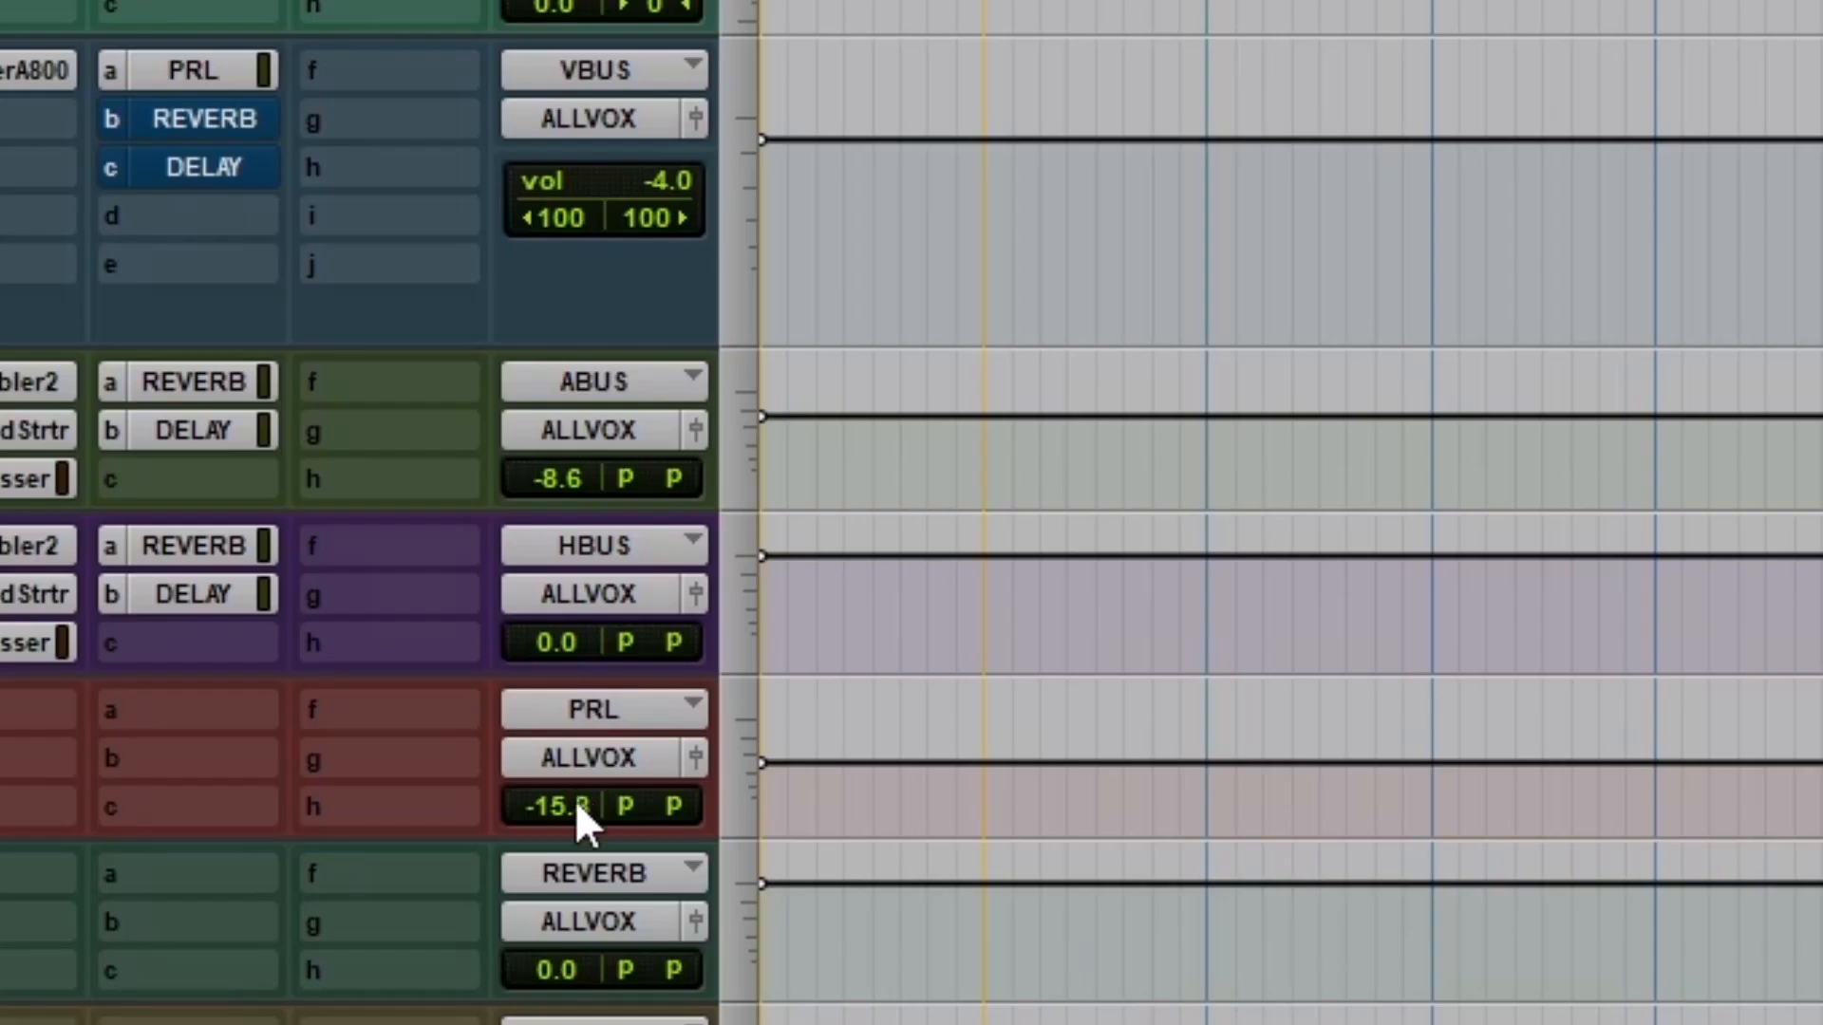
Step: Play the verse from bar 18 while sweeping the PRL track's volume, settling on -15.8 dB
click(576, 807)
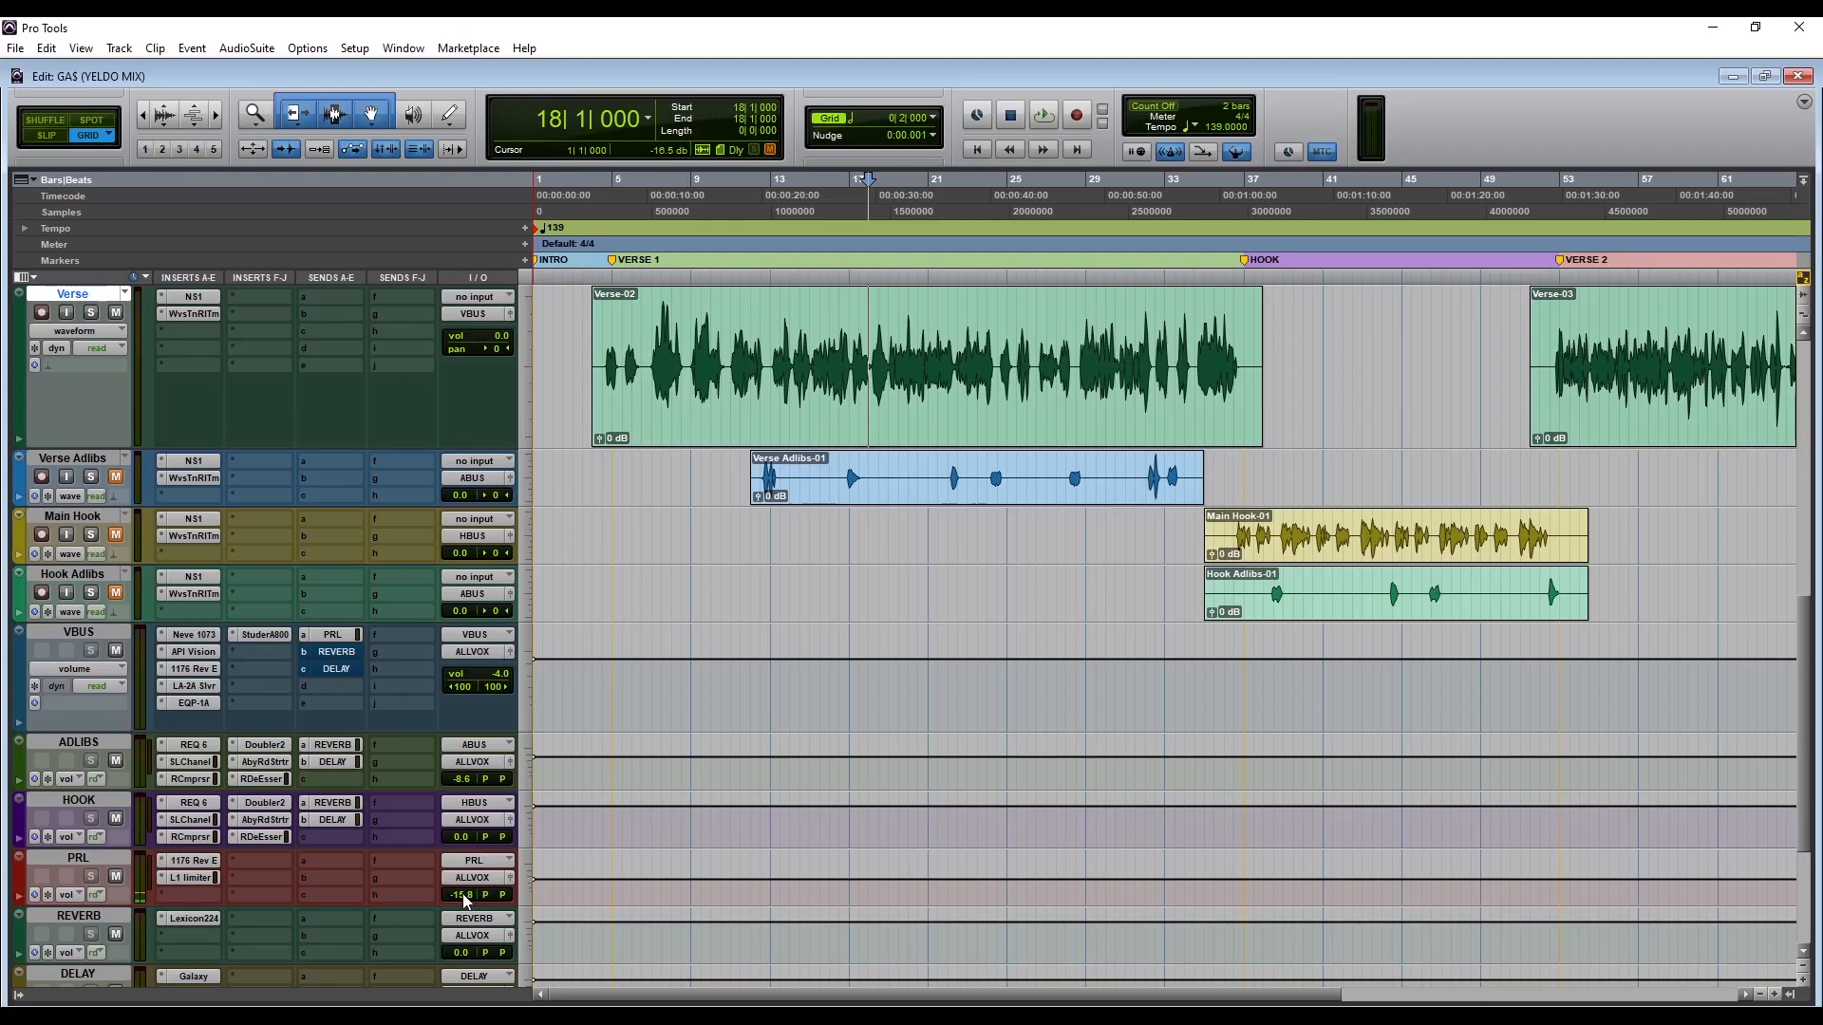
key(space)
drag(463, 898, 464, 875)
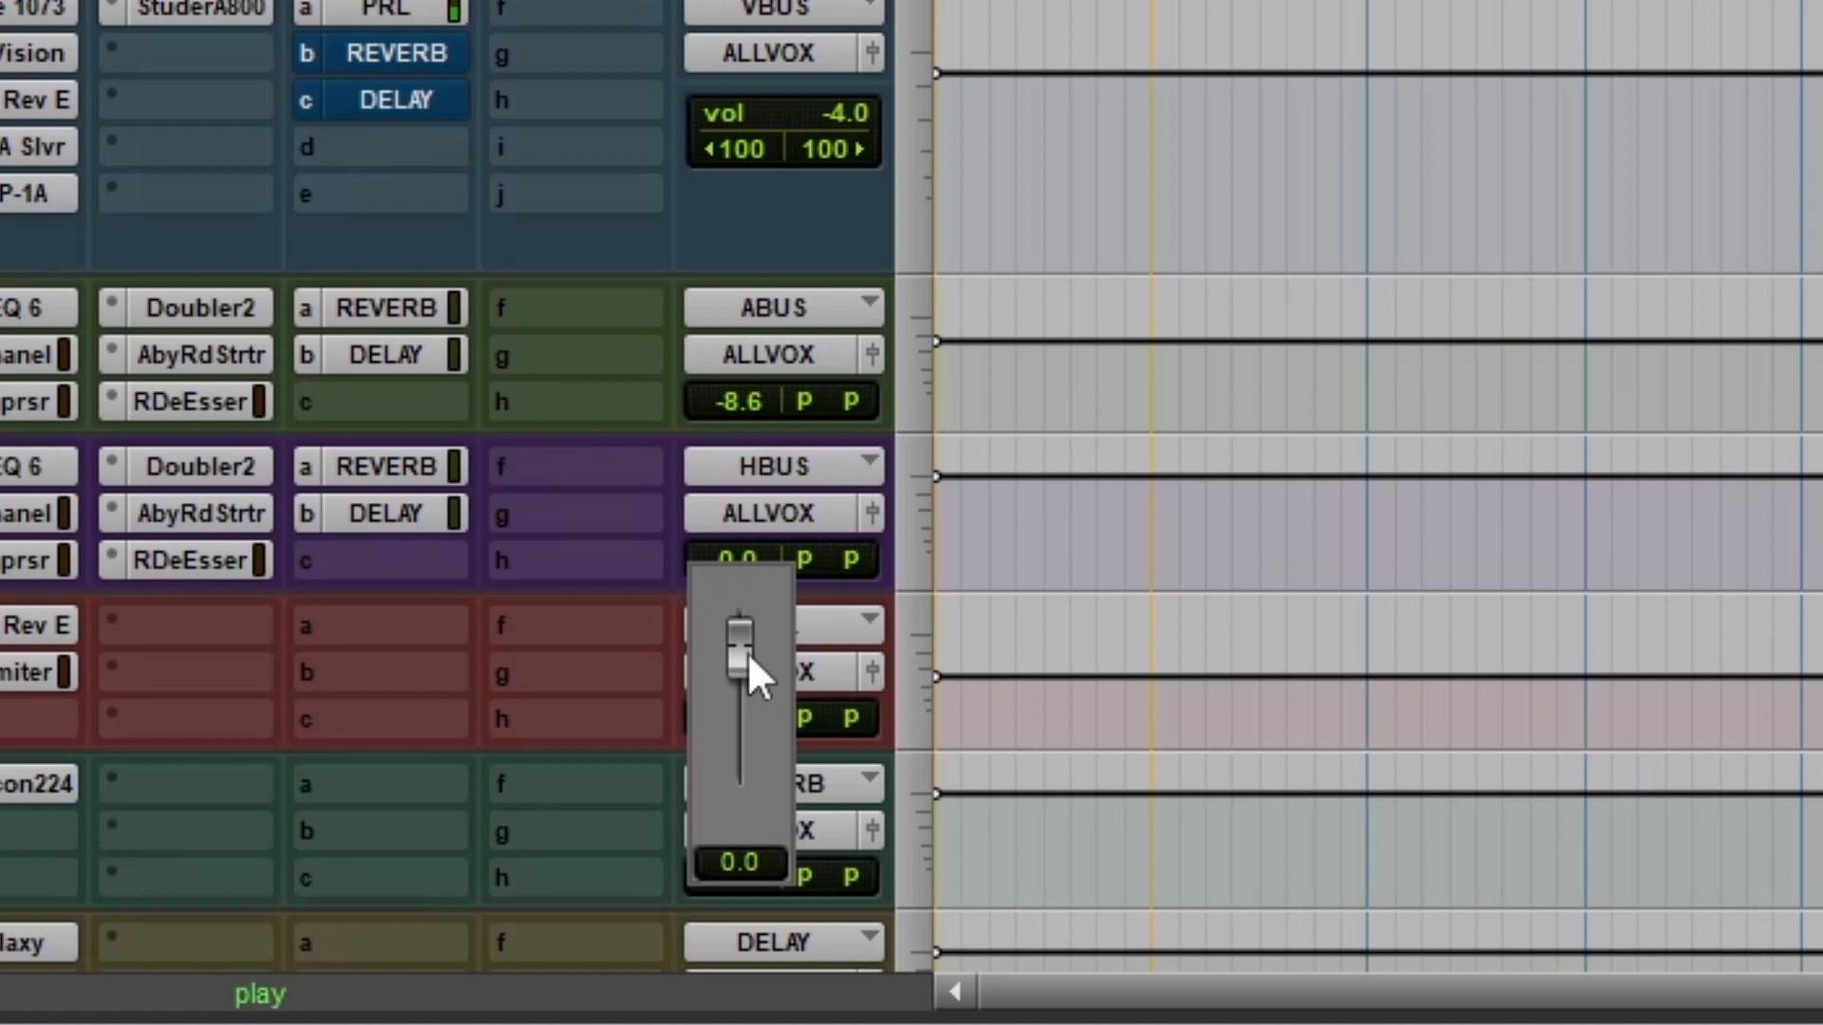
drag(749, 652, 750, 748)
drag(757, 828, 776, 697)
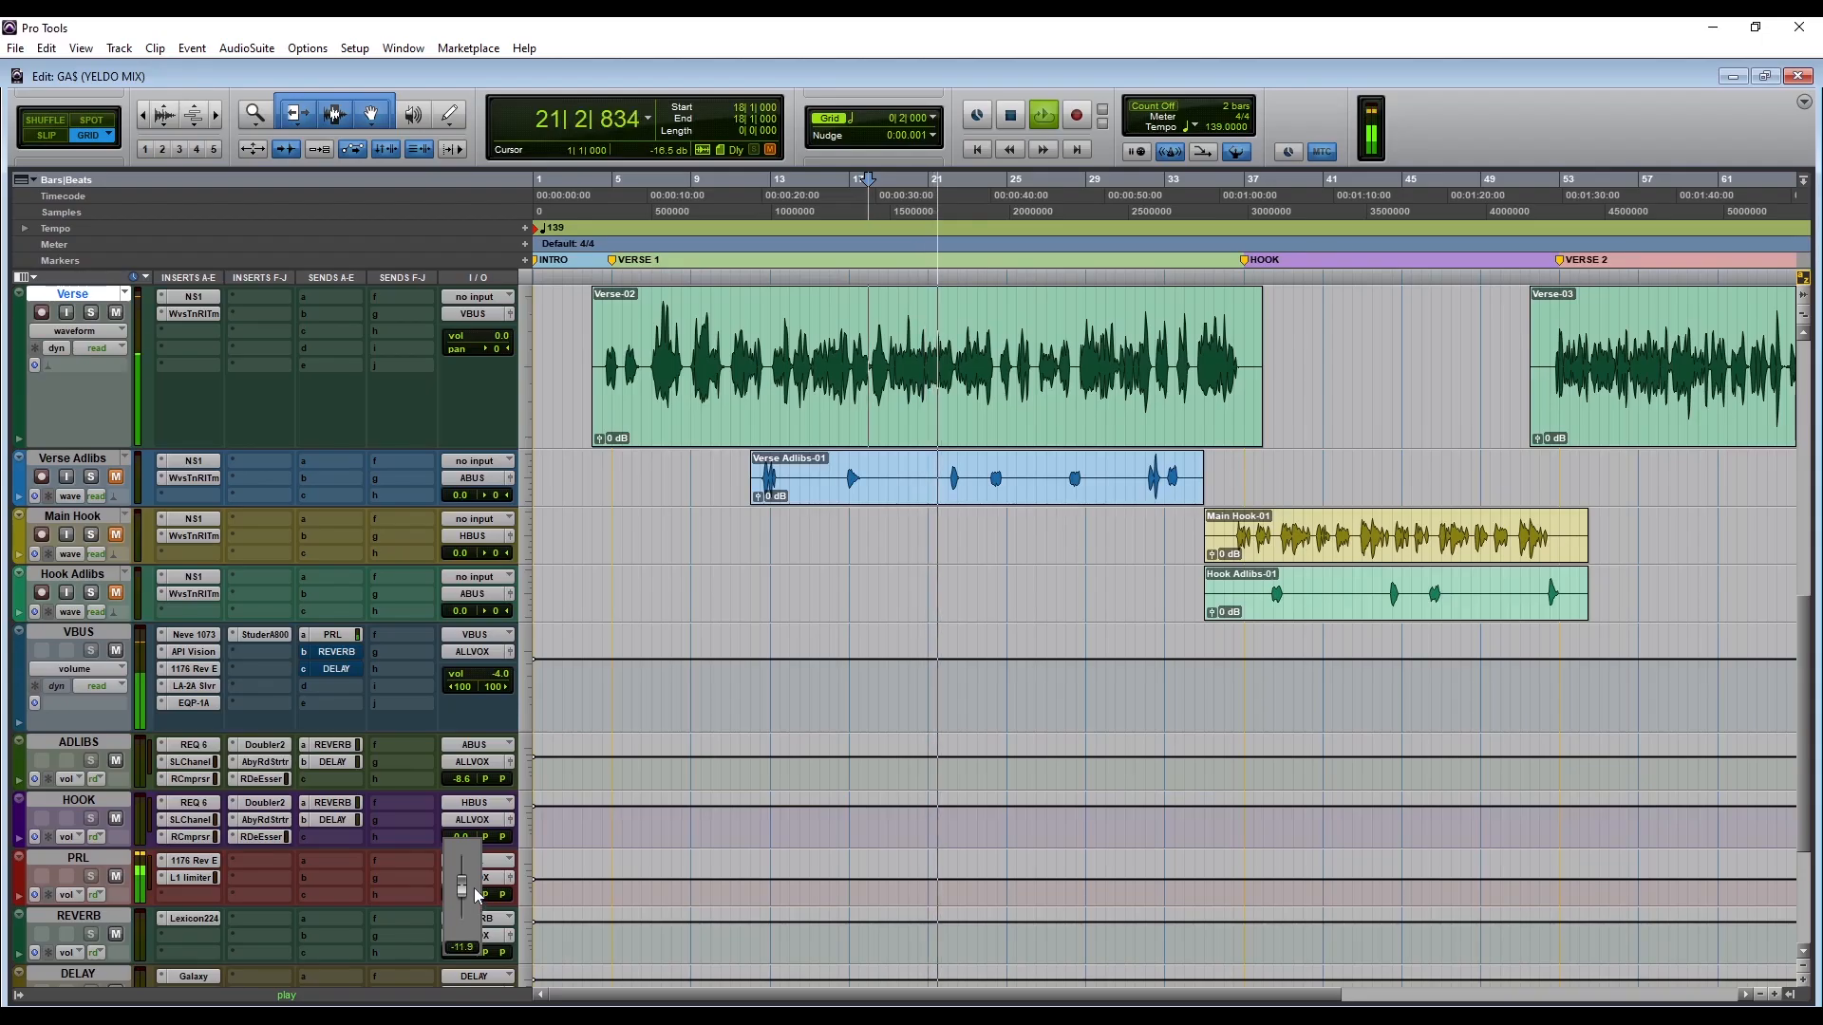
drag(475, 885, 471, 895)
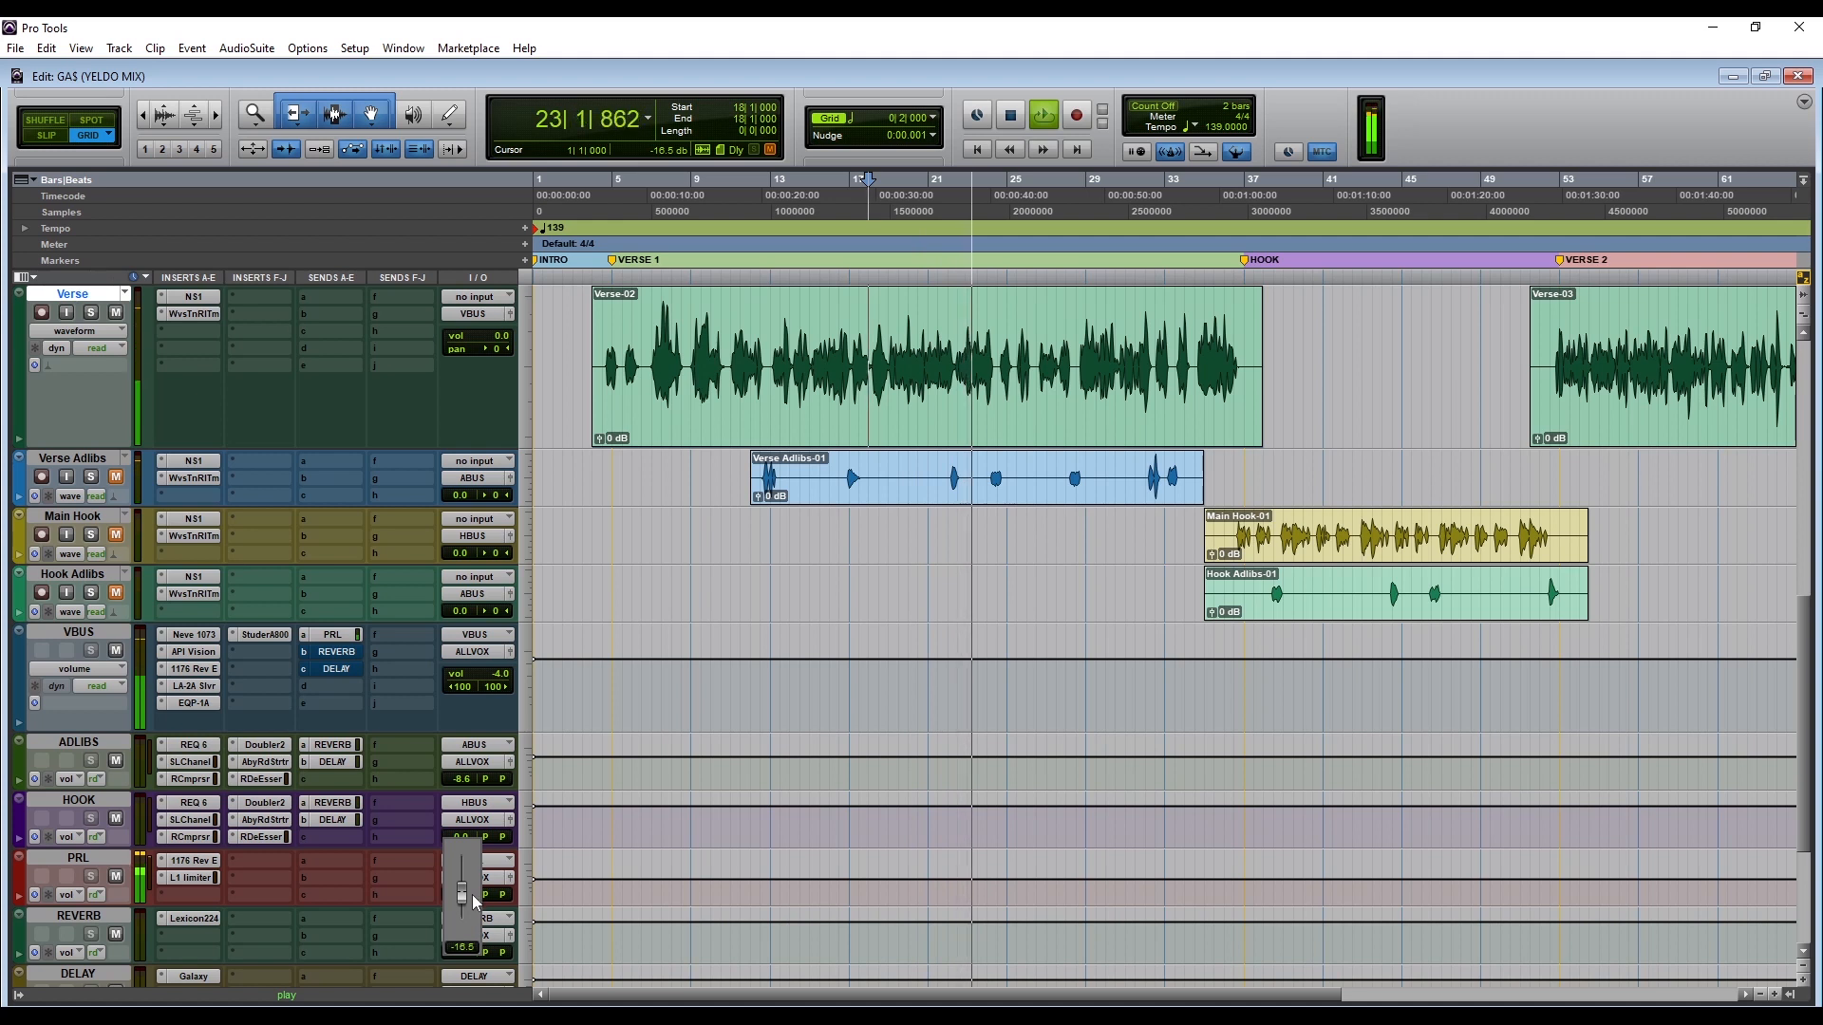
drag(471, 892, 471, 893)
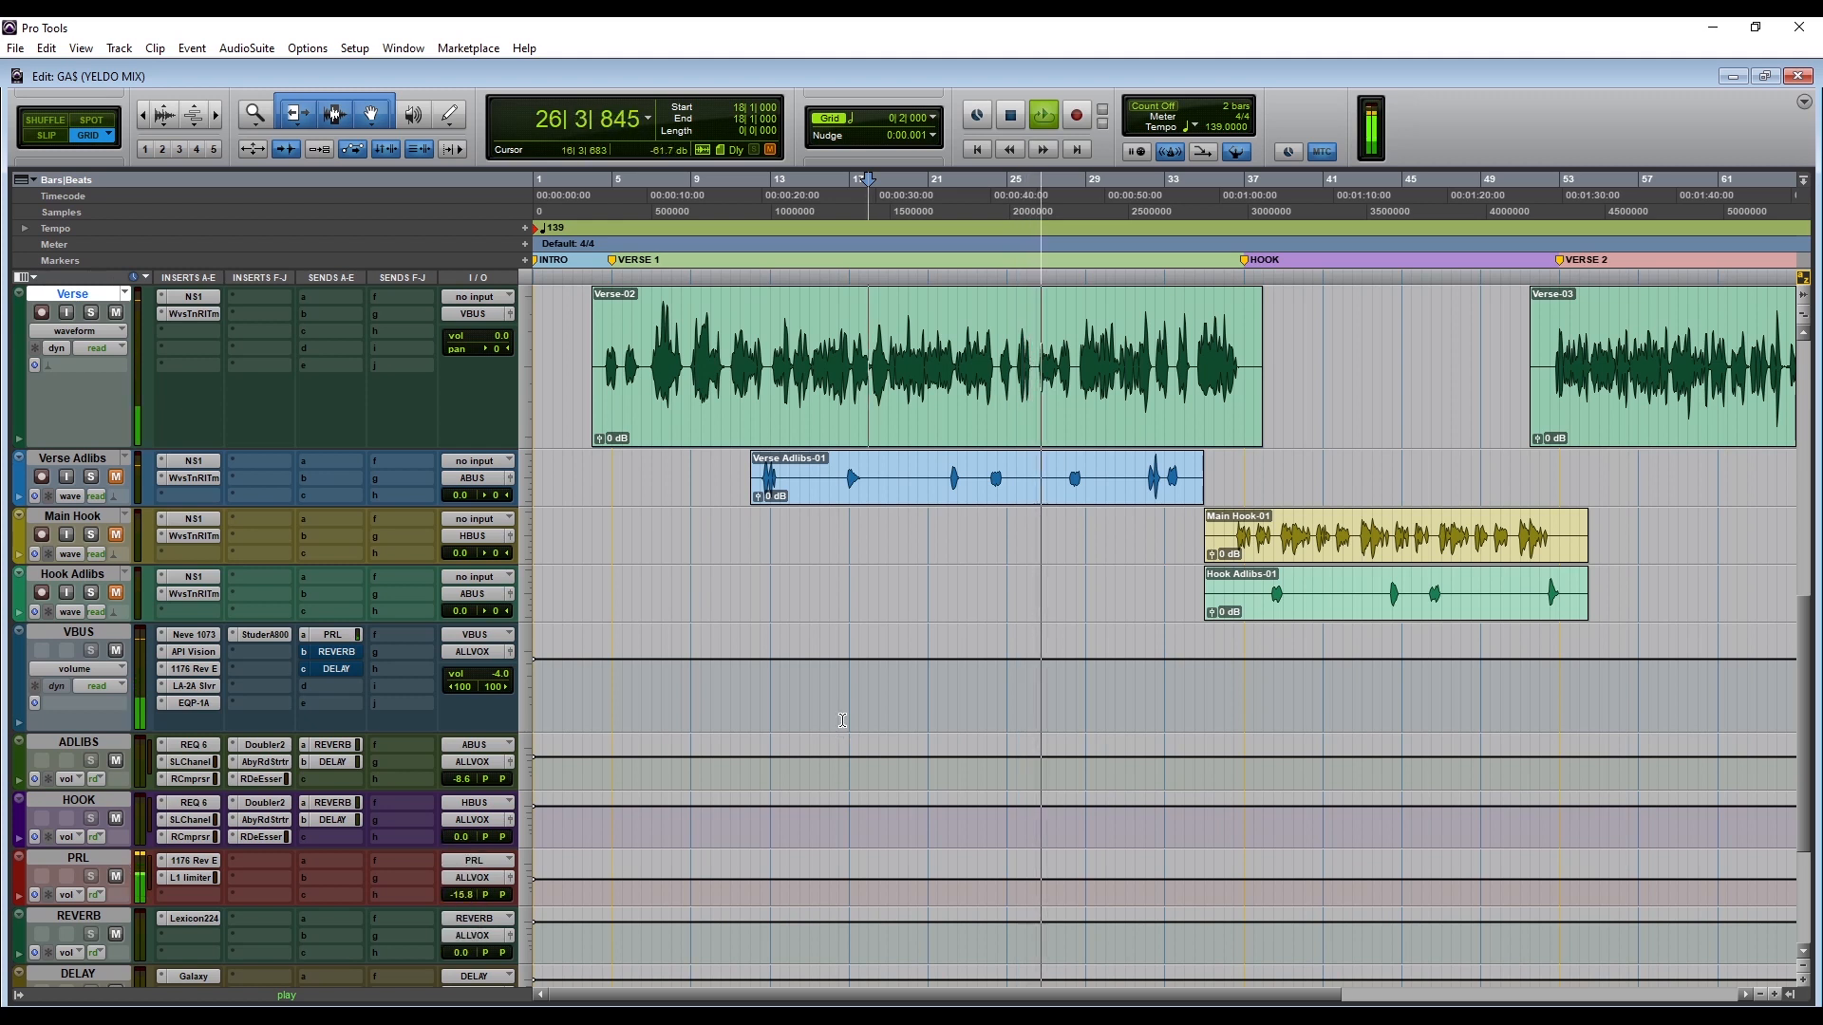
key(space)
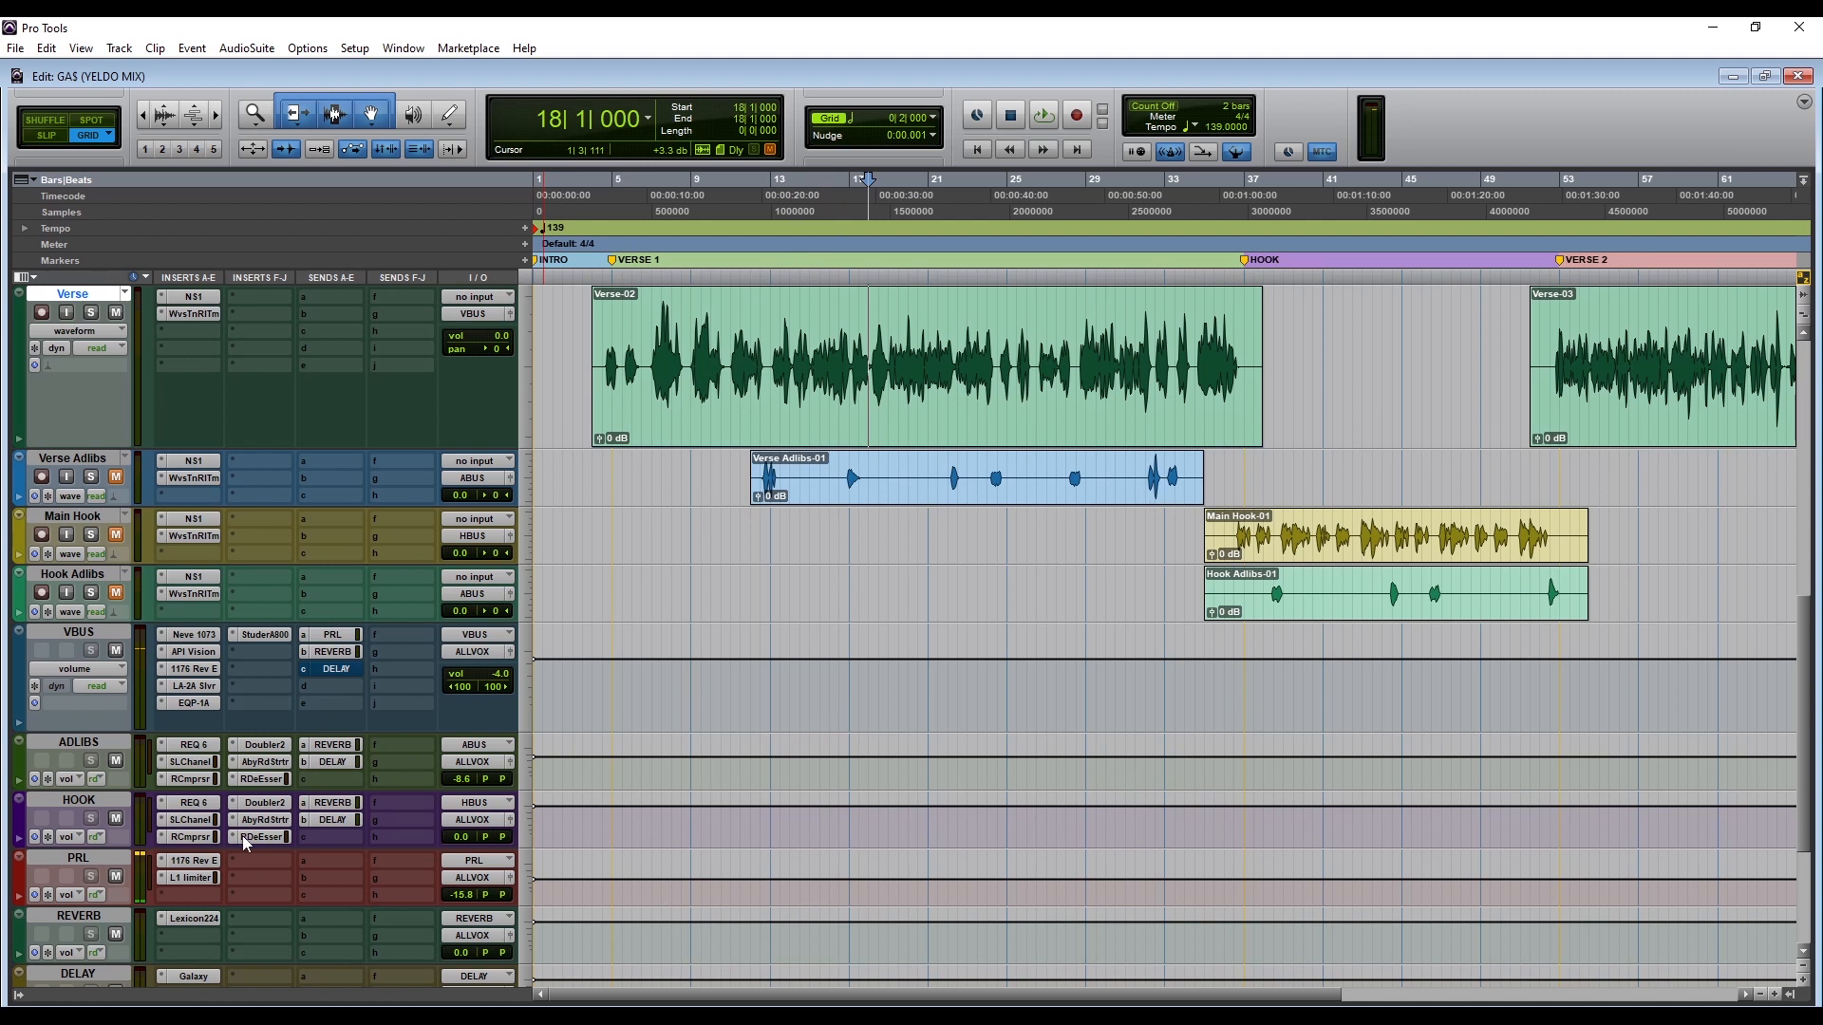
Step: Enable the REVERB send on VBUS at -26.0 dB and audition the verse with the REVERB track's Lexicon 224 open
click(195, 919)
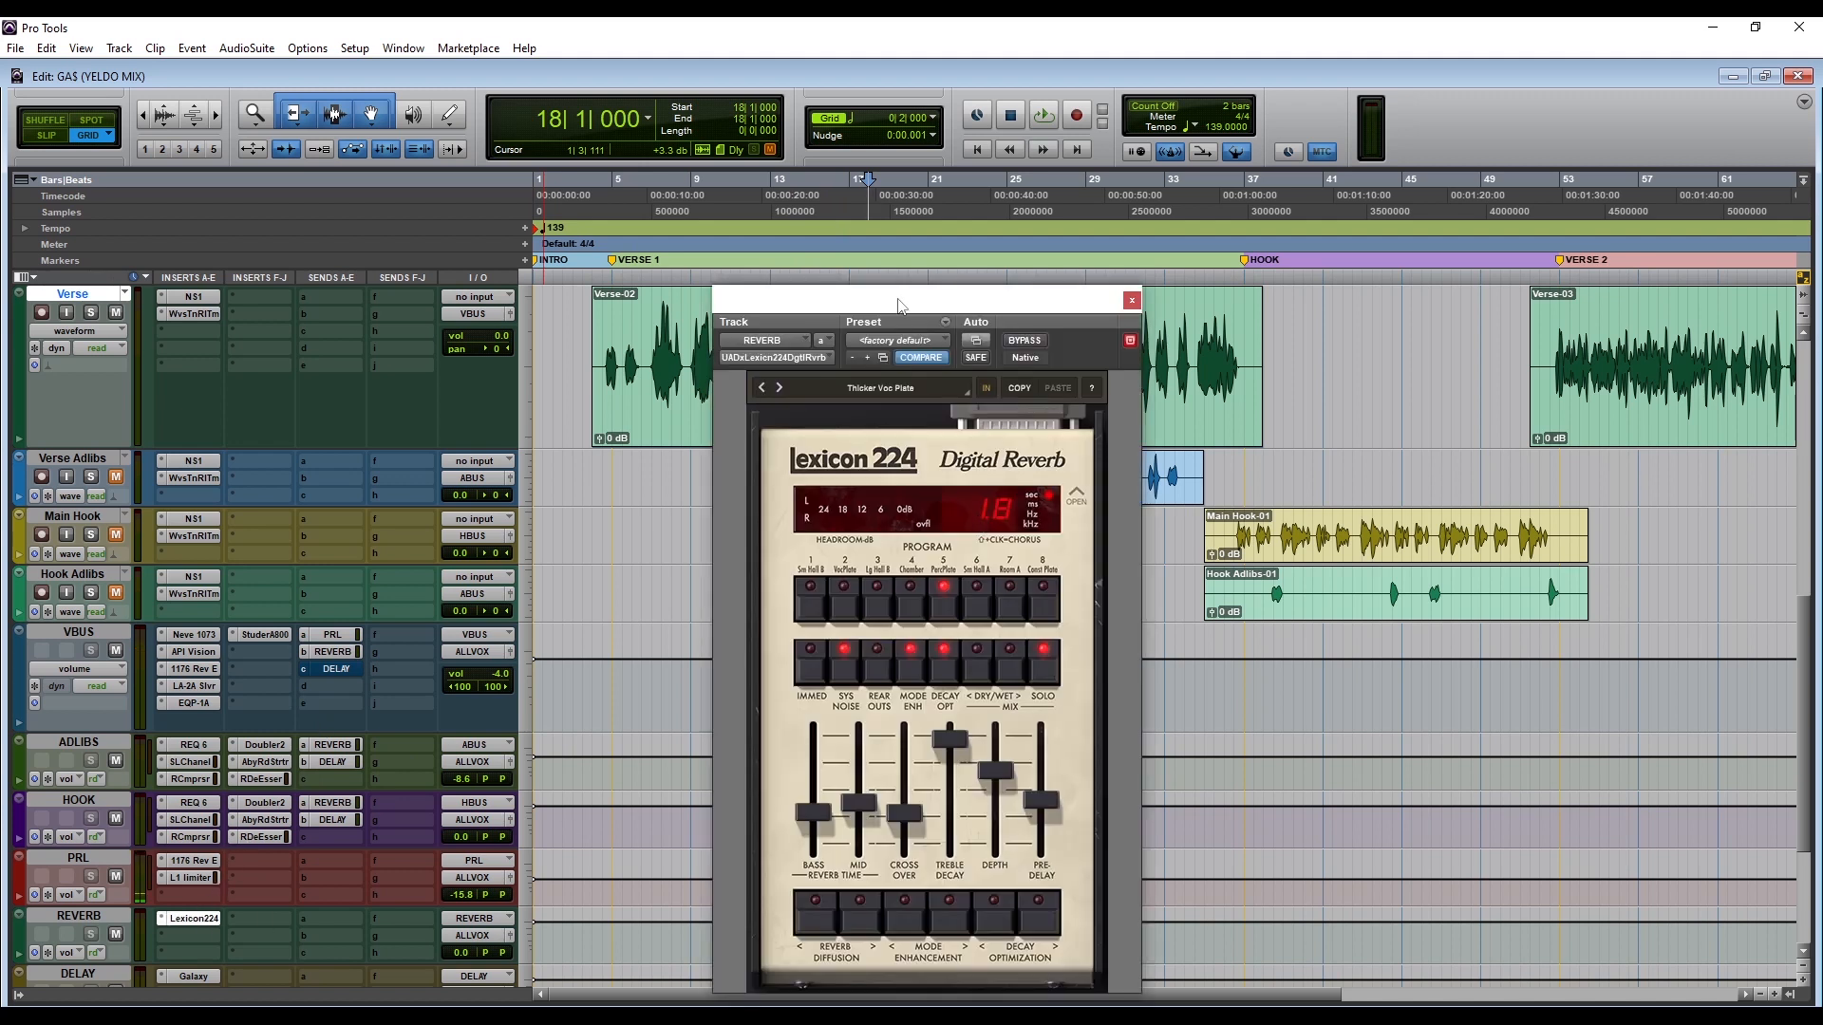
drag(902, 309, 1191, 254)
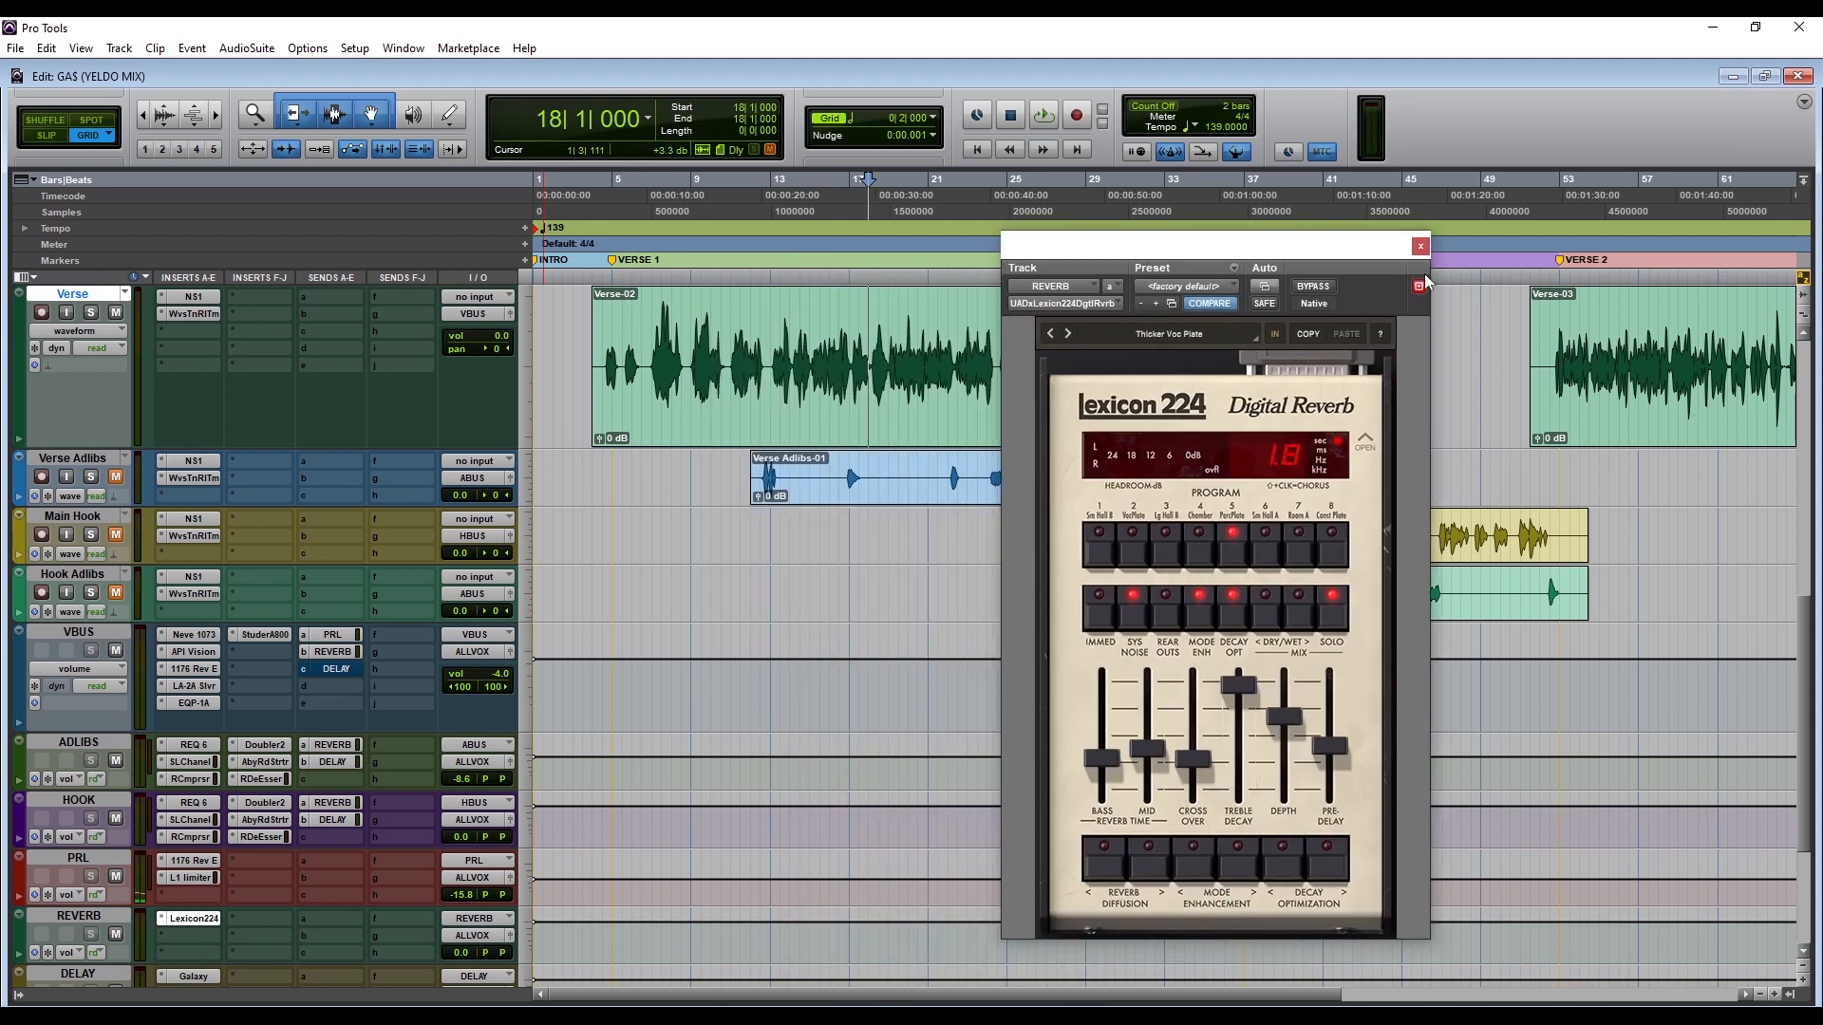
click(337, 655)
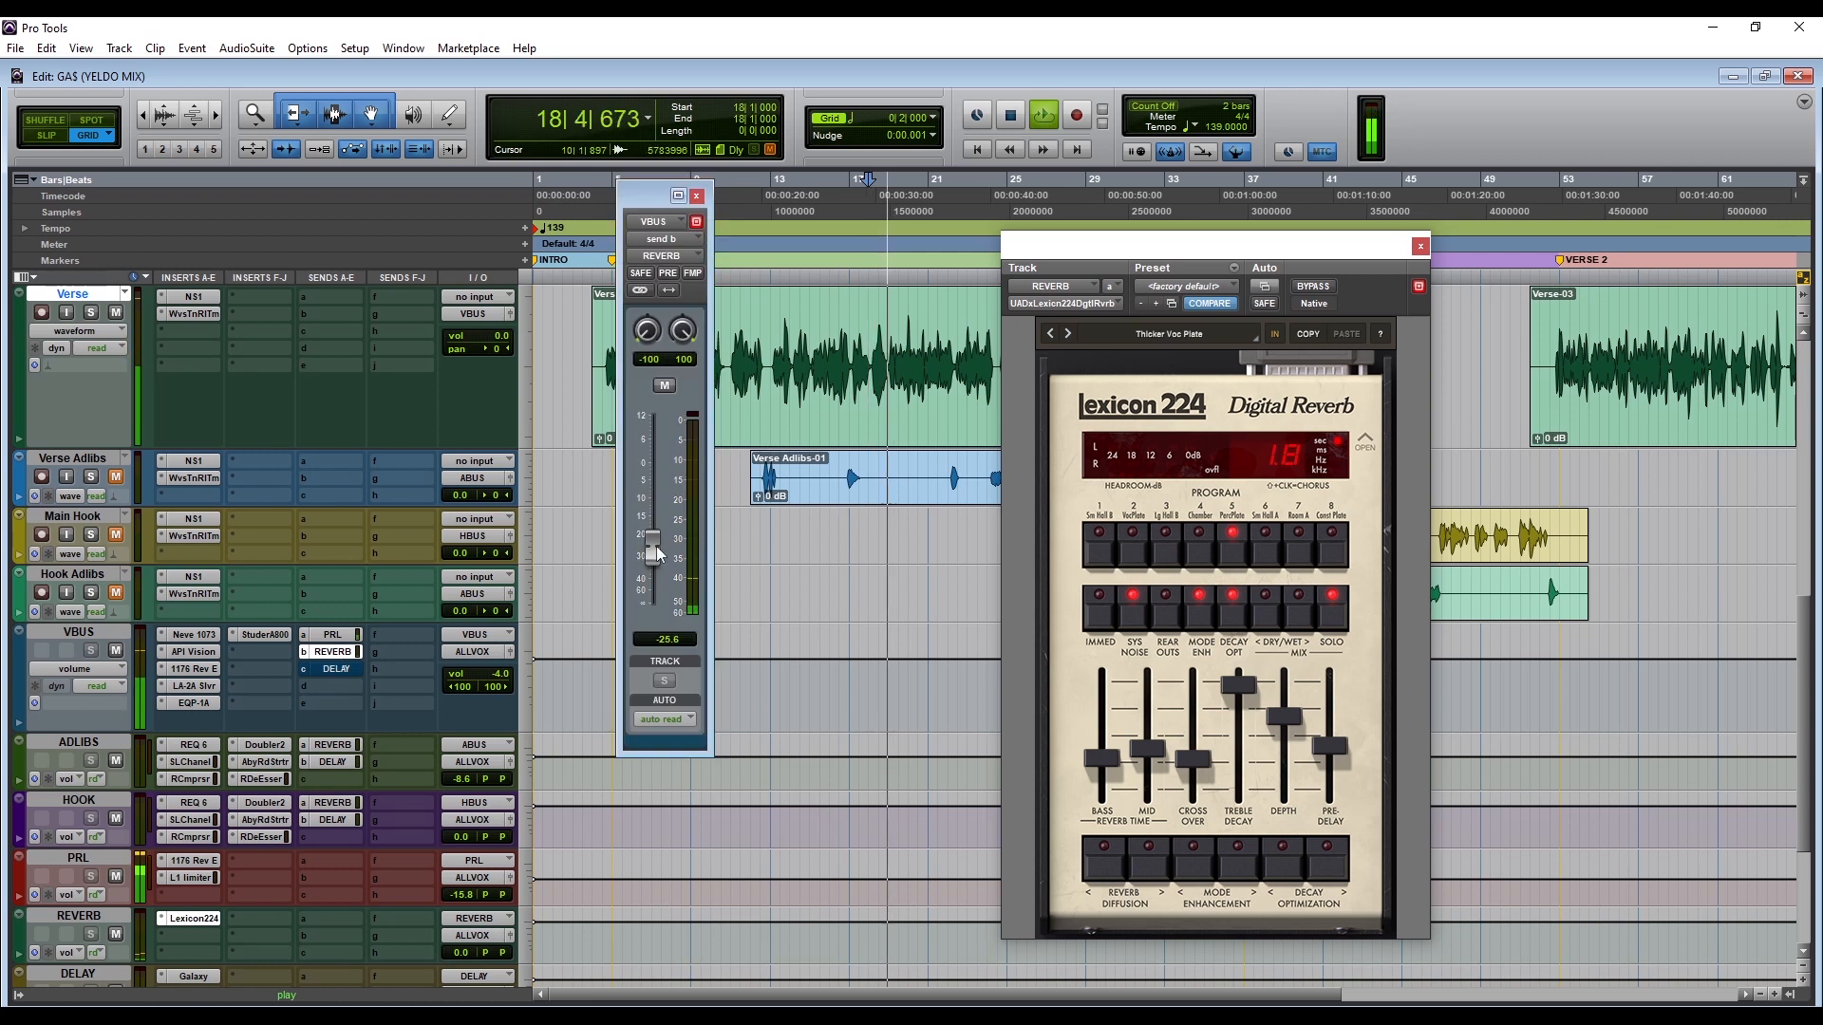
drag(668, 461, 675, 551)
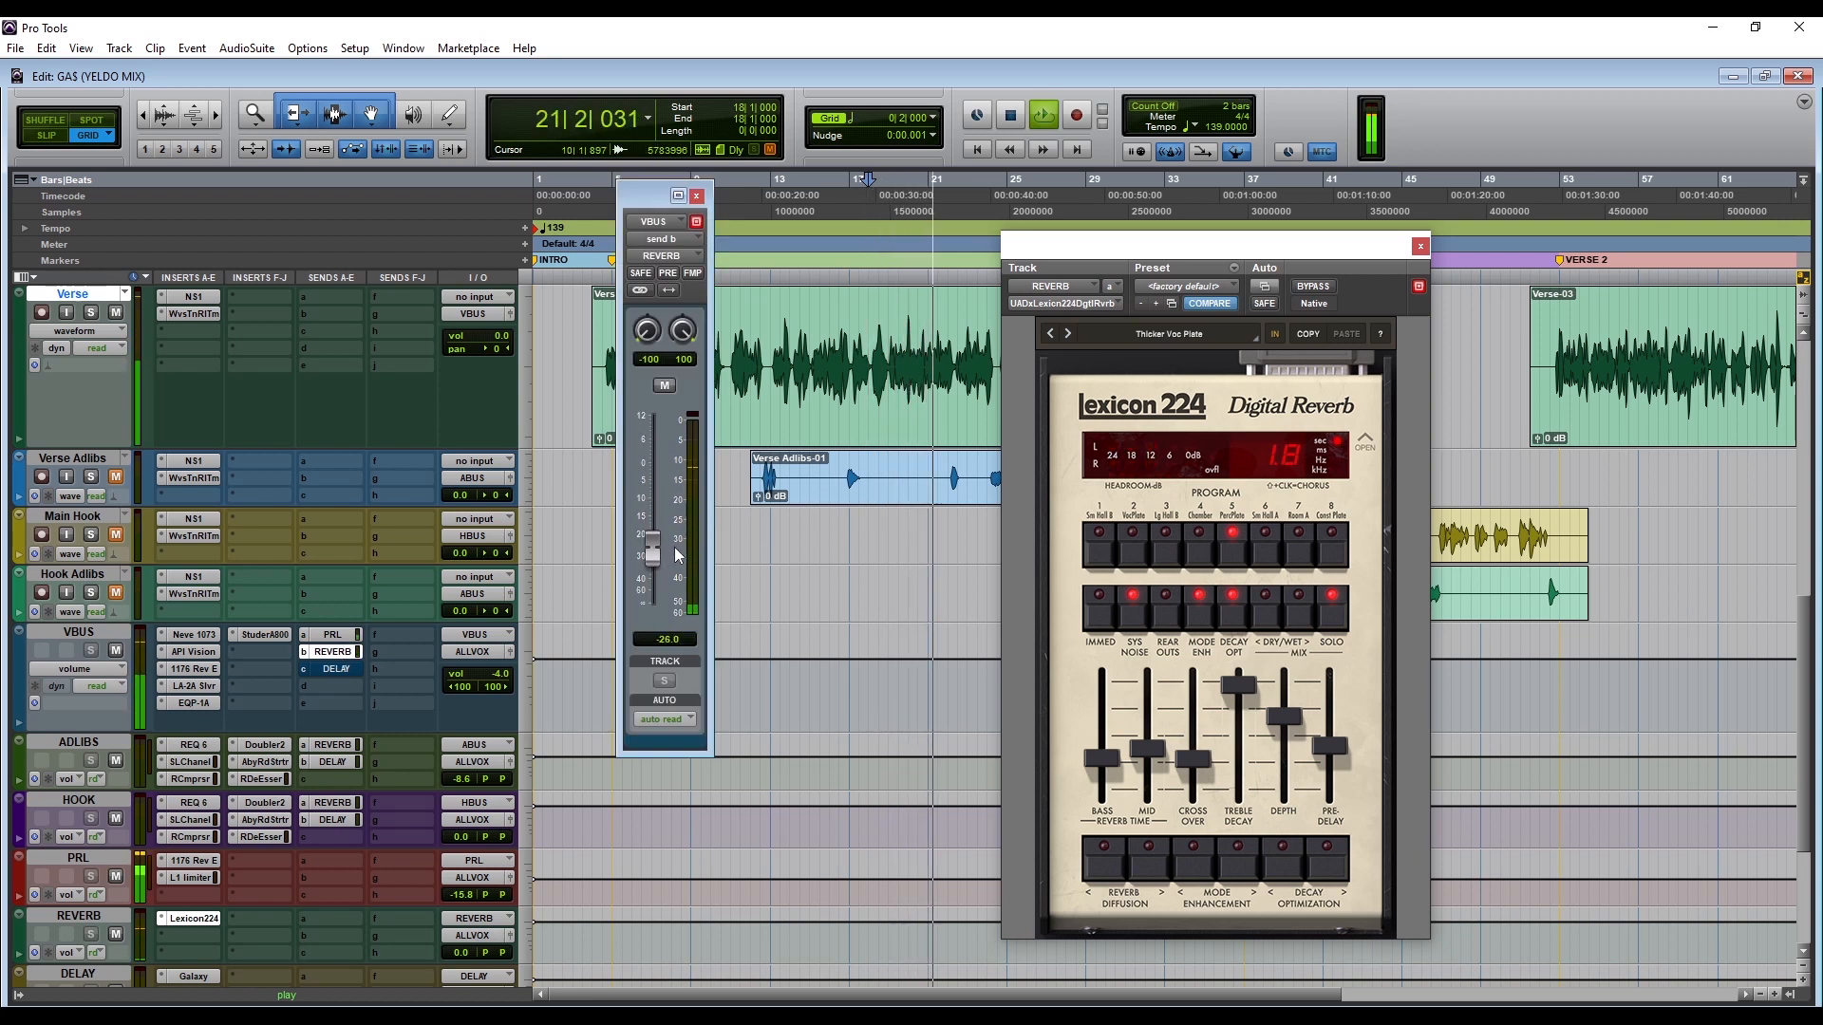
click(697, 196)
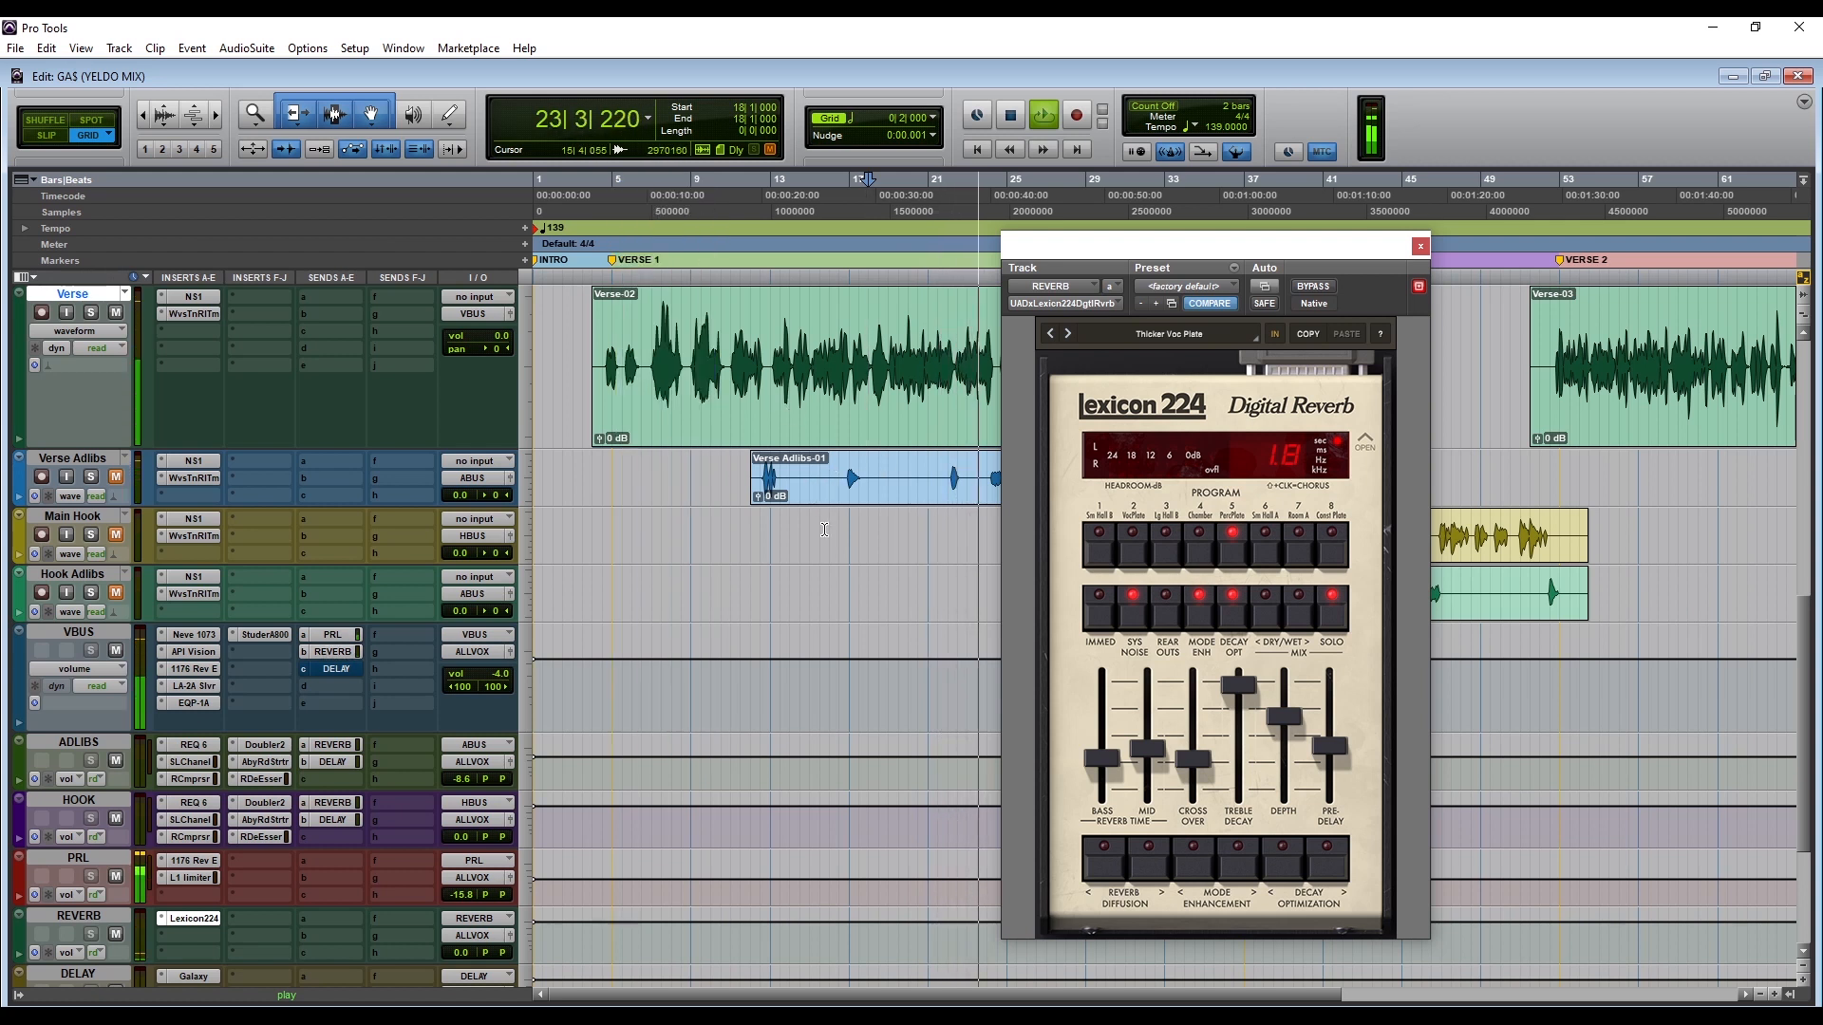
key(space)
Step: Enable the DELAY send on VBUS at -24.3 dB and audition the verse with the DELAY track's Galaxy Tape Echo open
scroll(340, 716, down, 5)
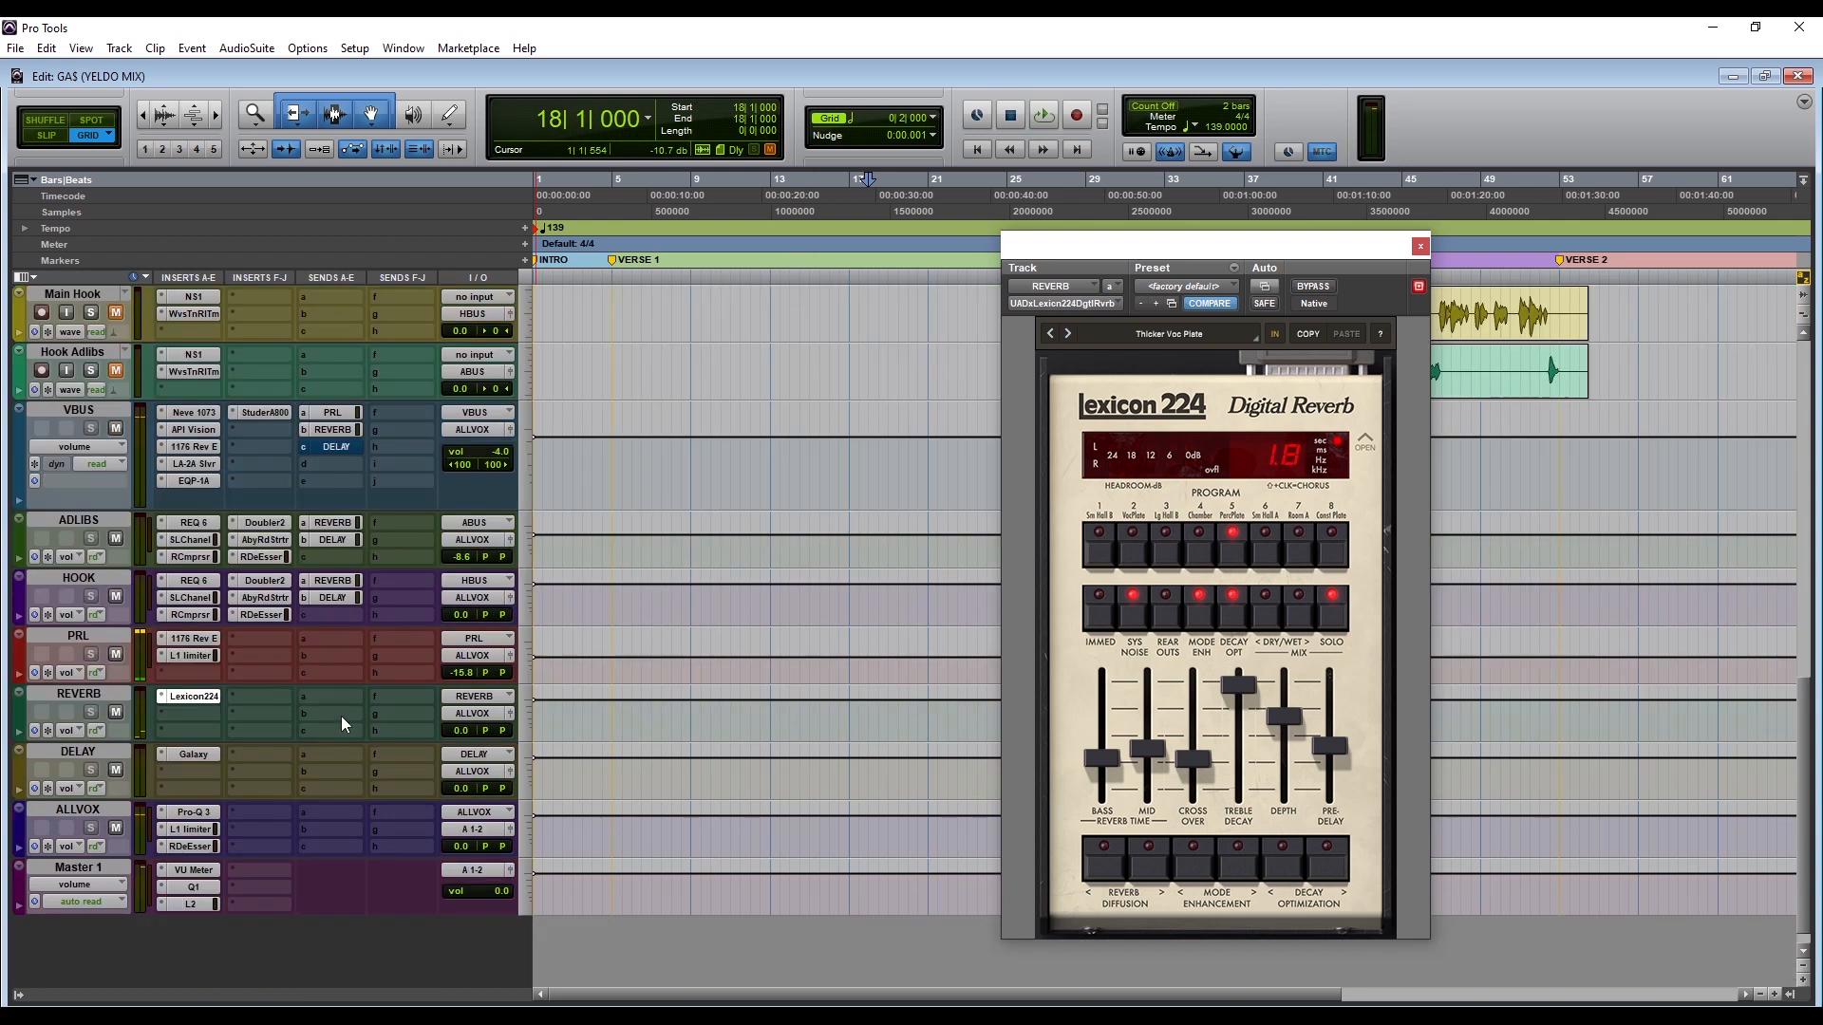
click(194, 729)
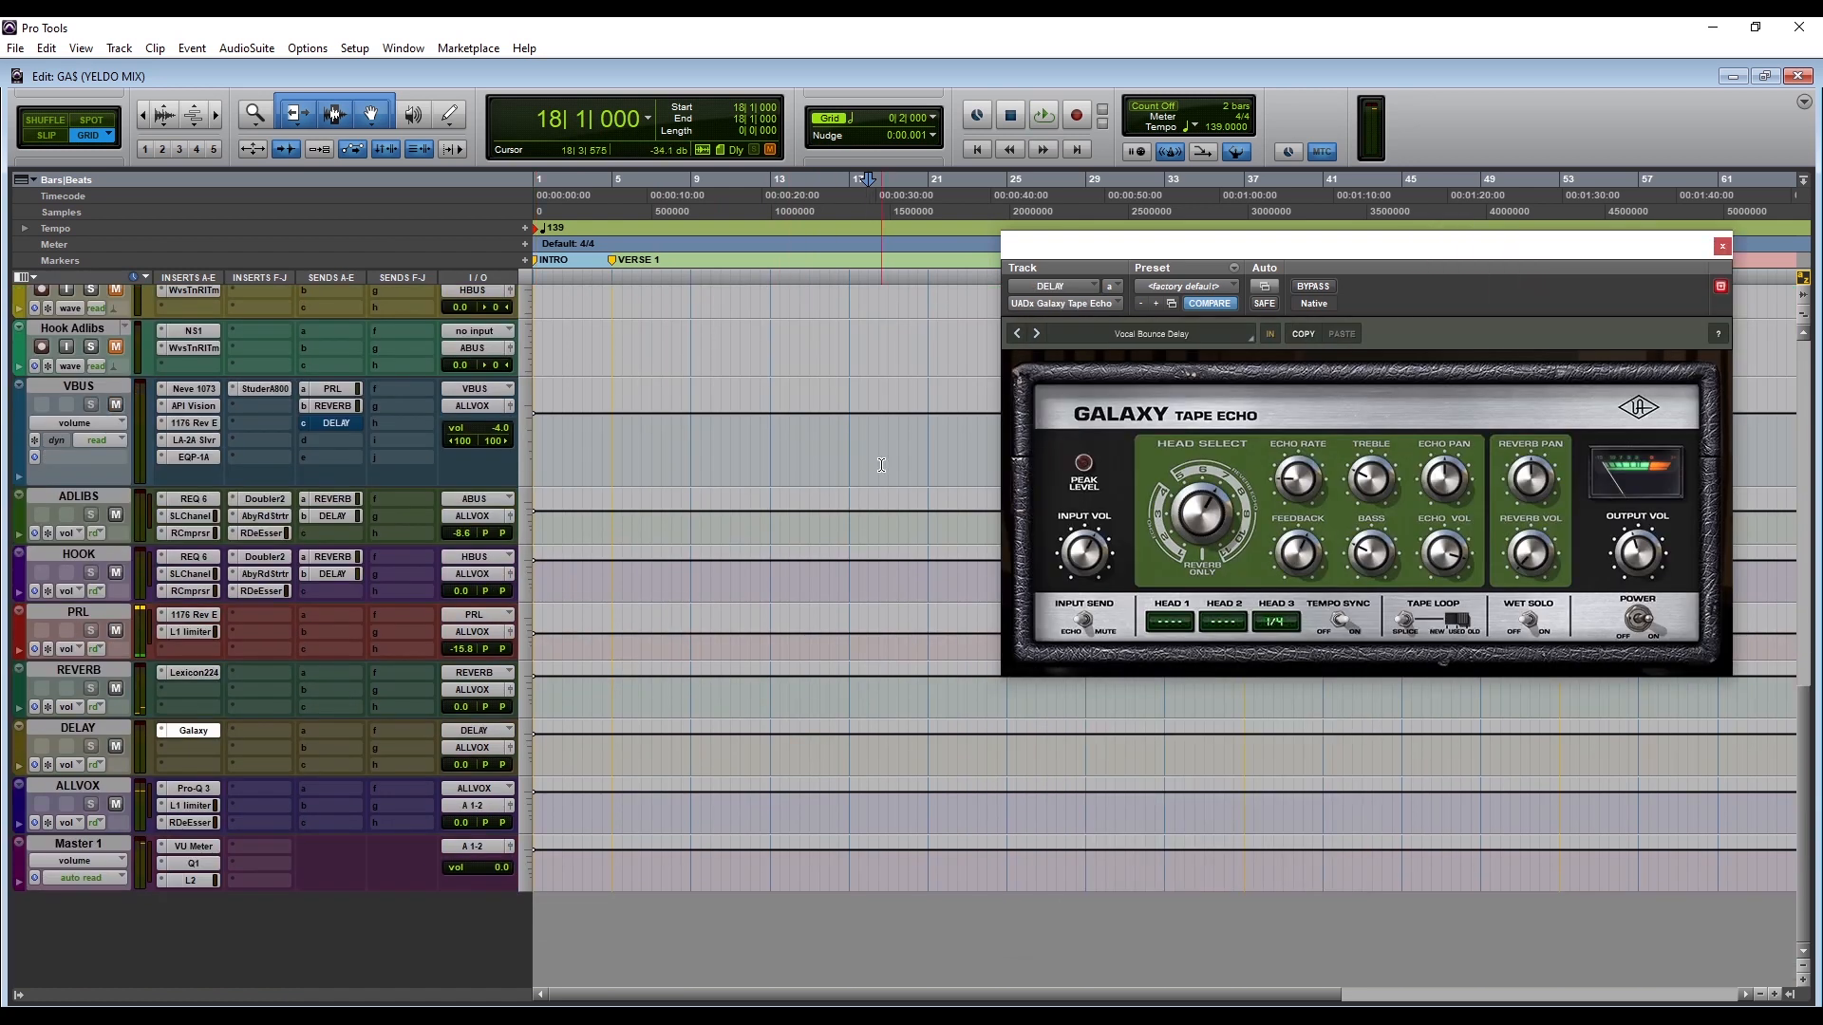
scroll(352, 669, up, 1)
drag(1152, 246, 1012, 265)
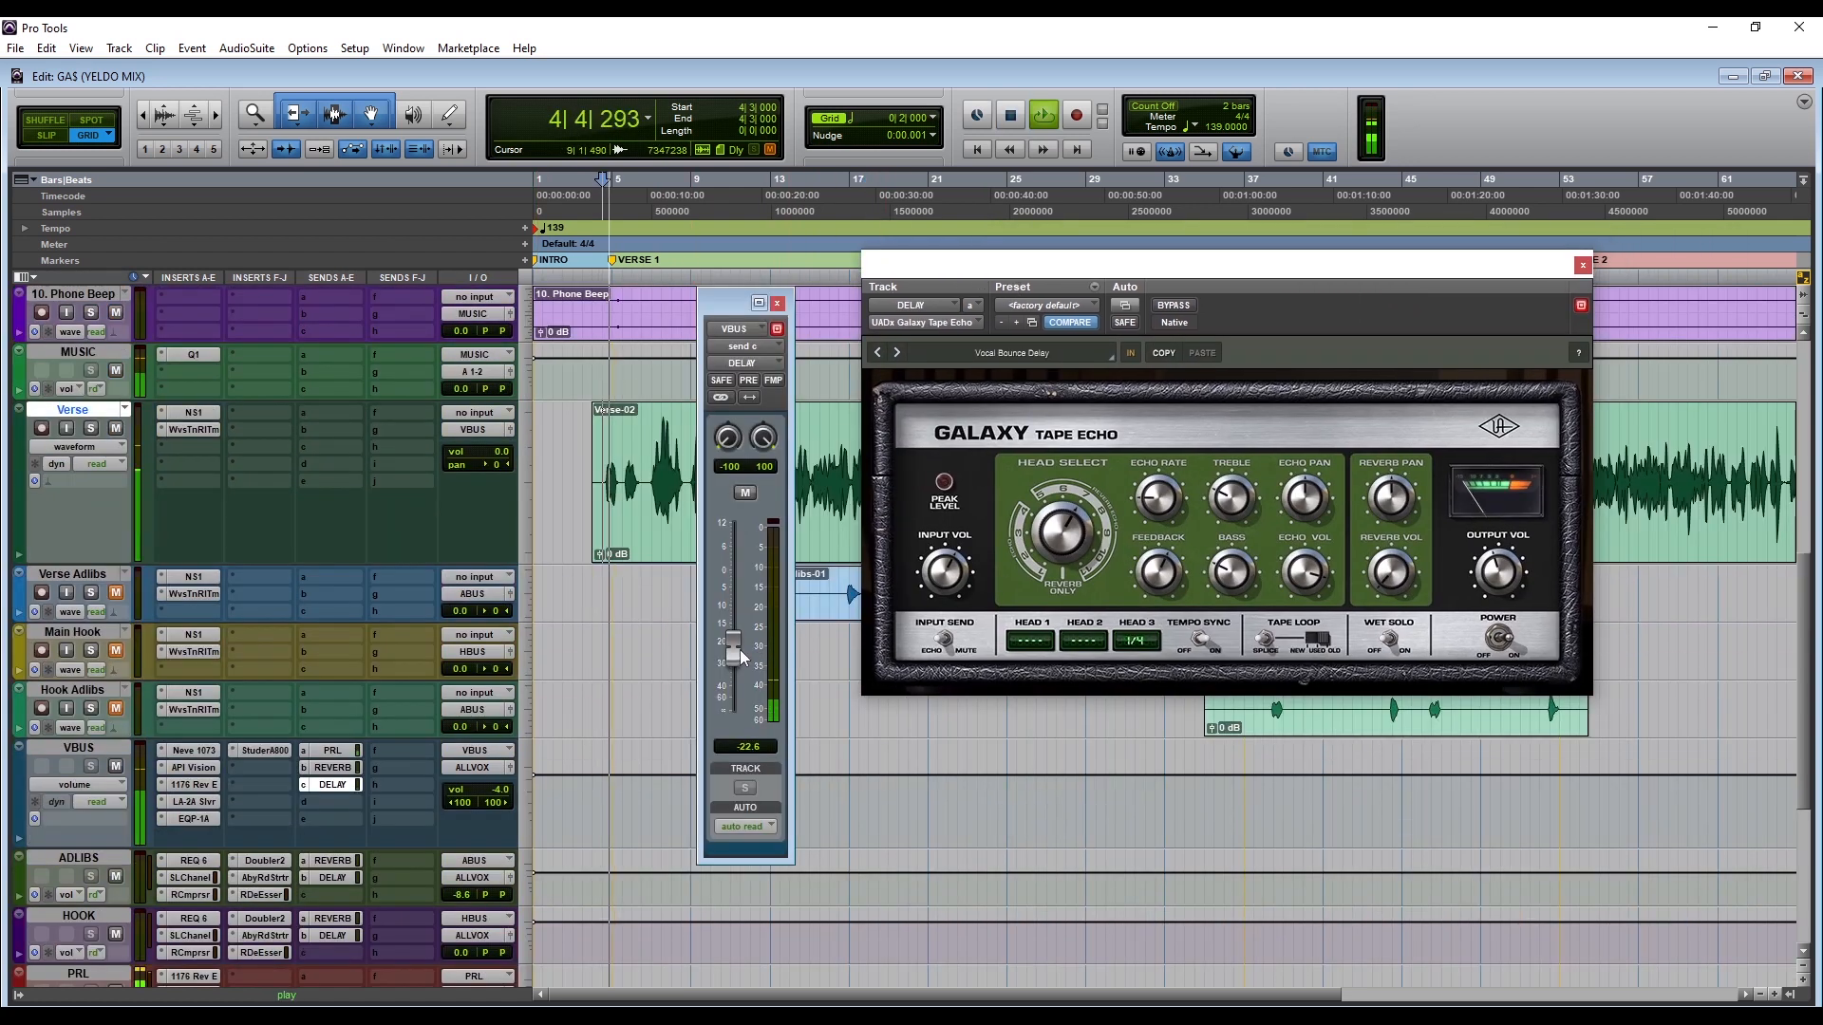
mouse_move(745, 646)
mouse_down()
mouse_move(747, 555)
mouse_move(750, 665)
mouse_up()
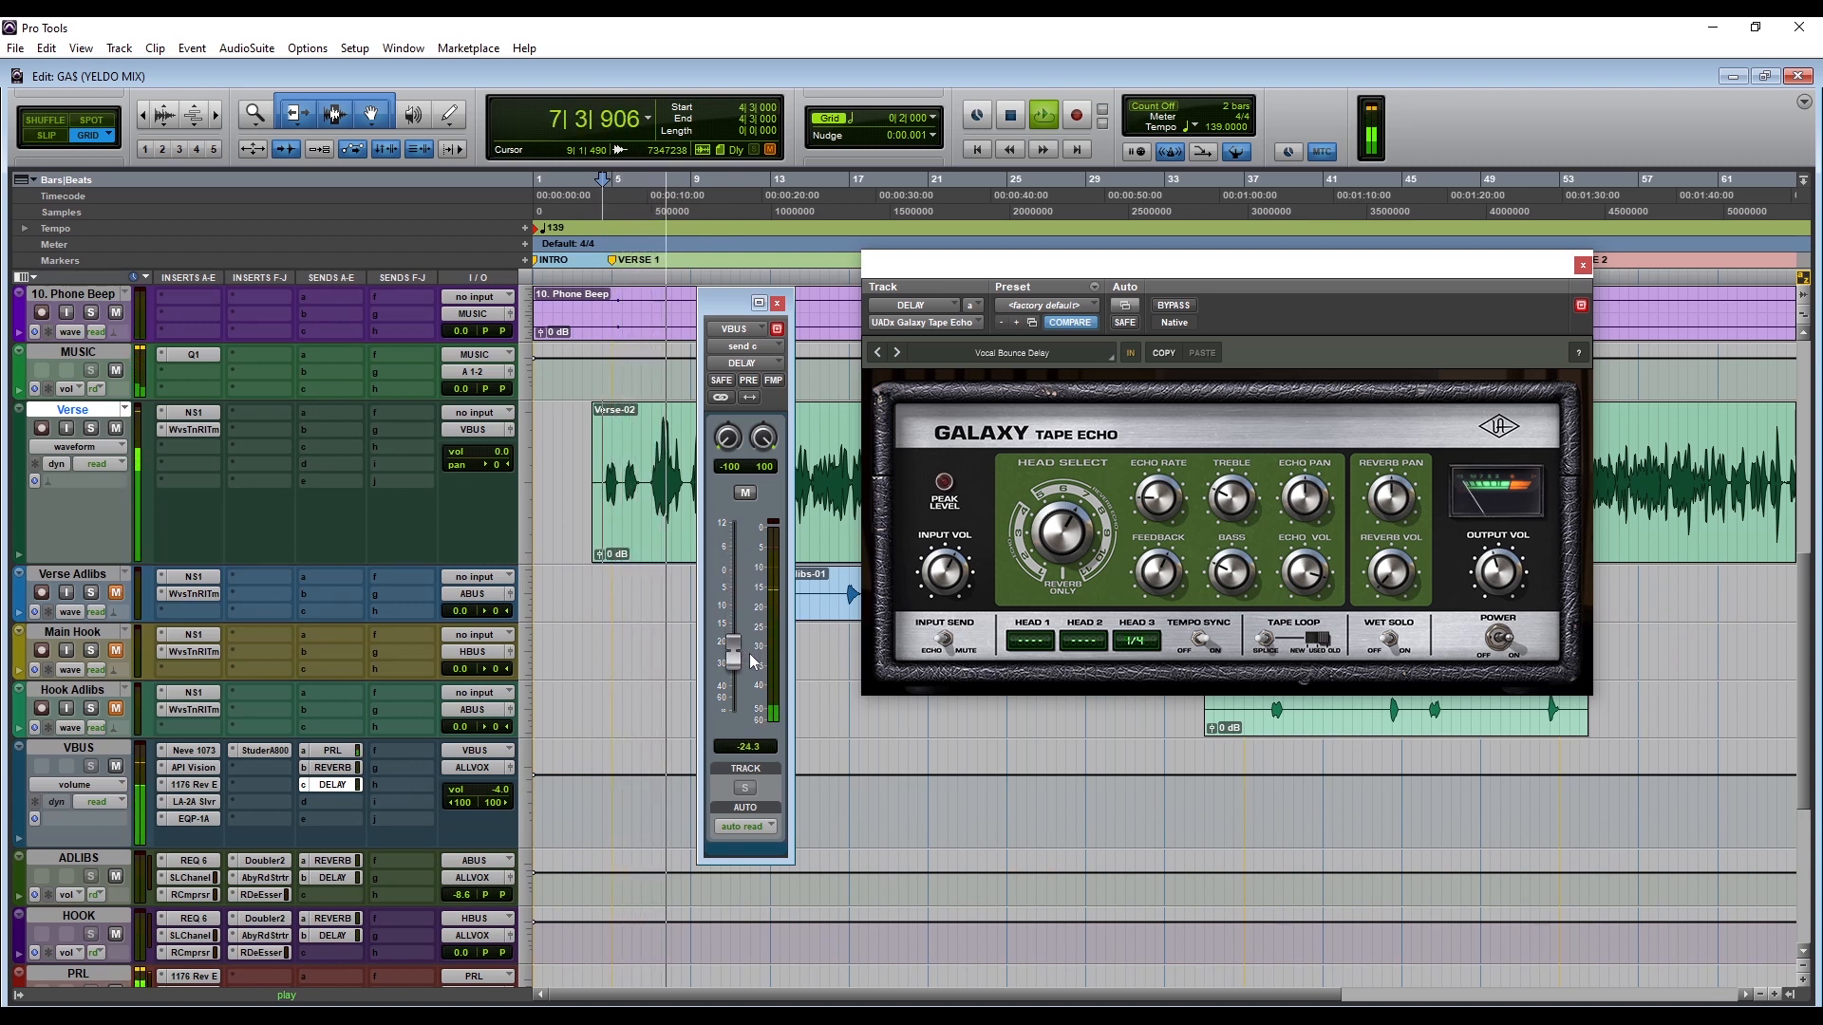
click(776, 302)
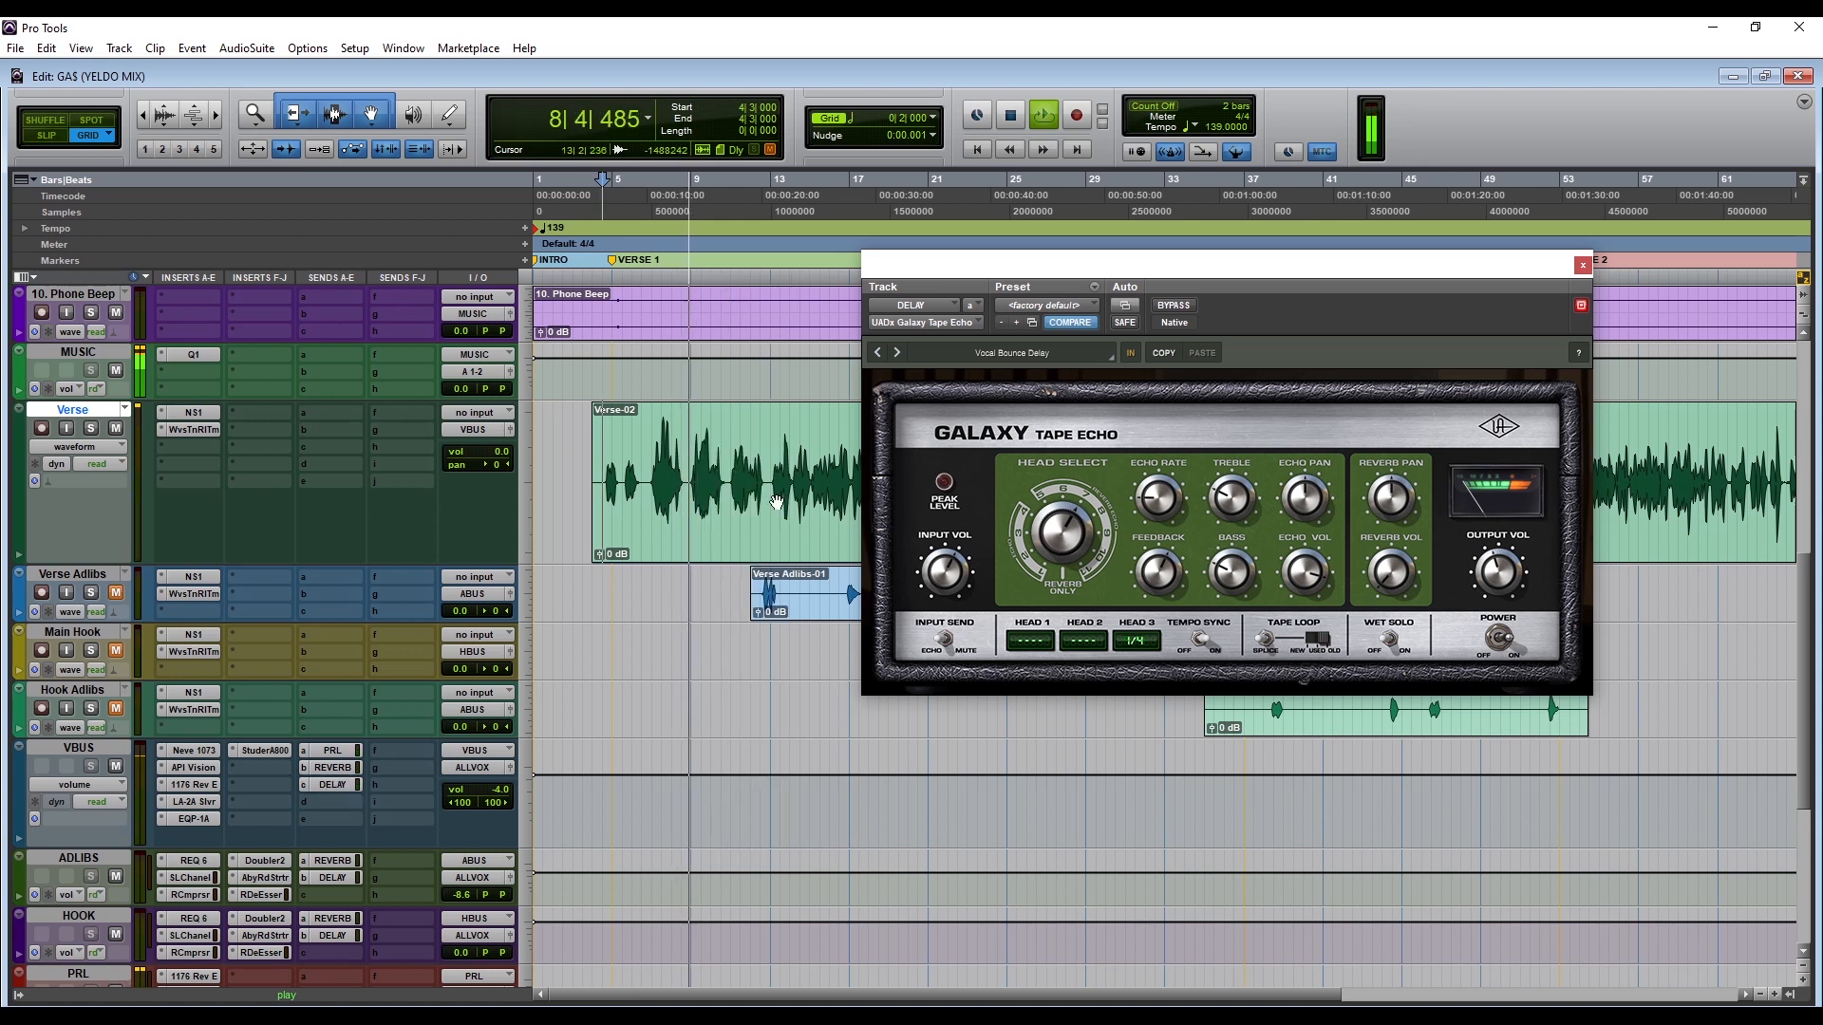
key(space)
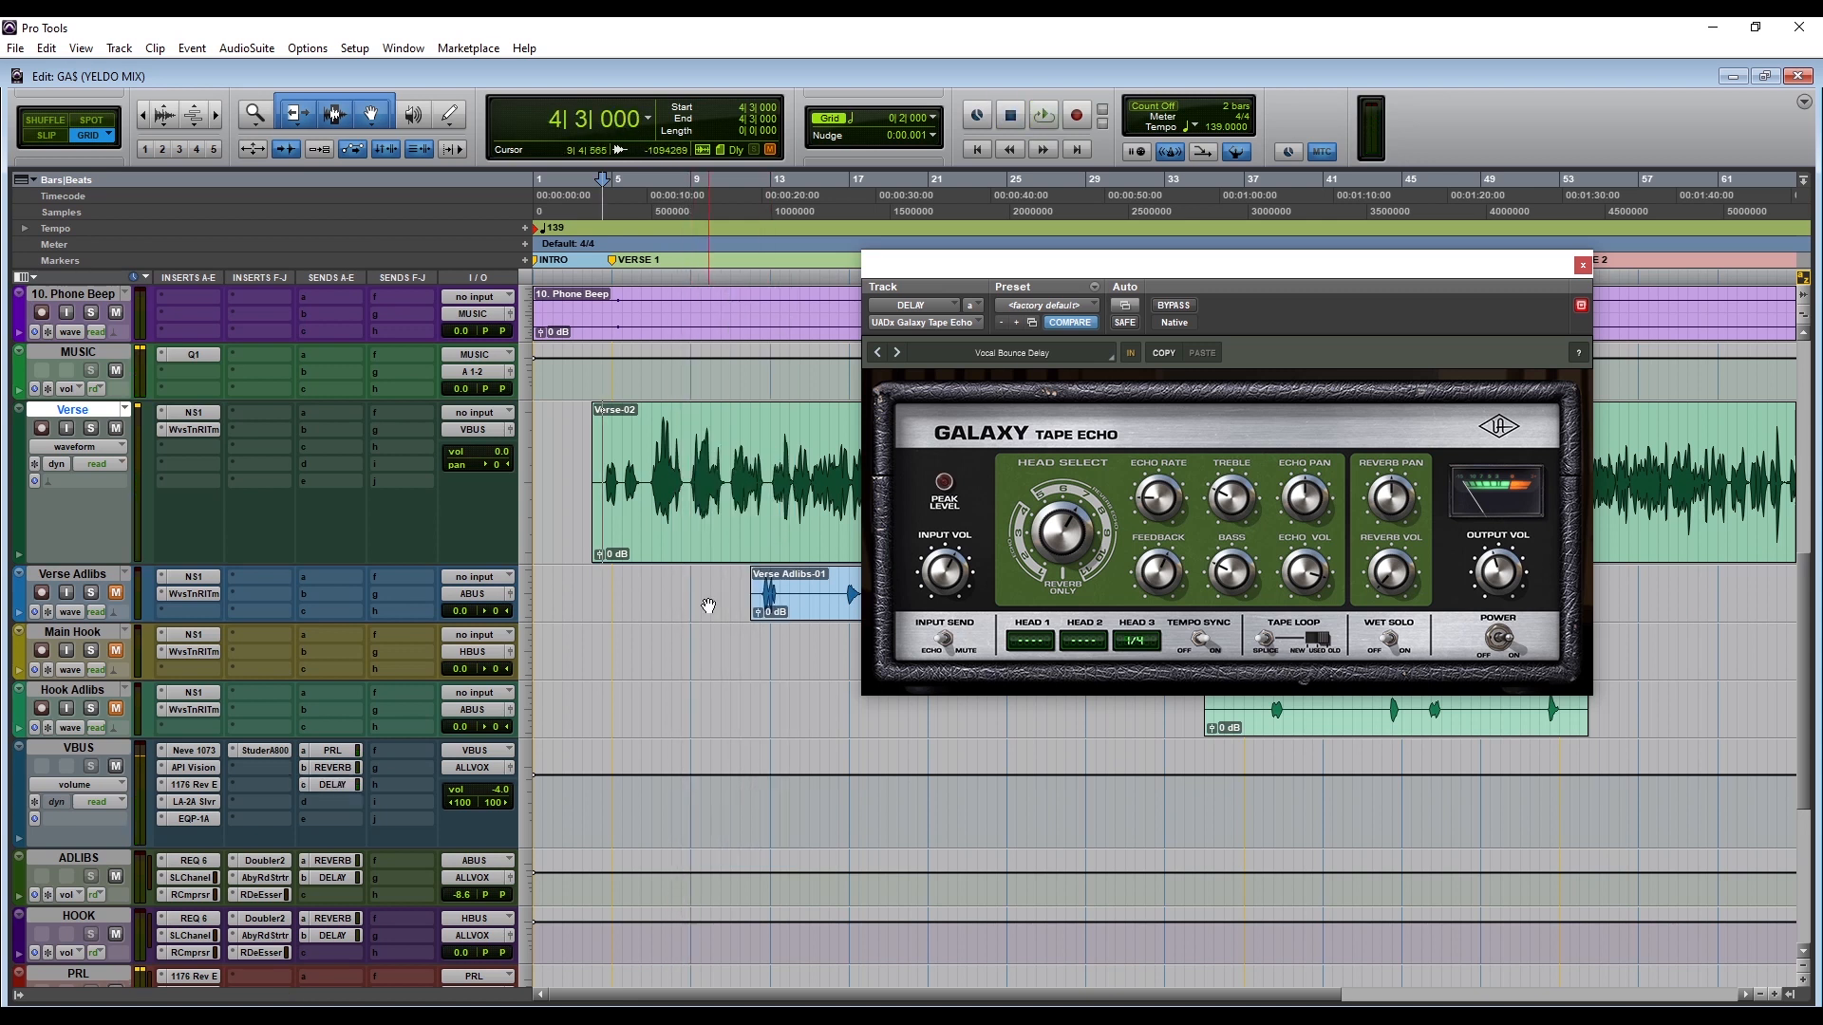
Step: Close the Galaxy Tape Echo and play the full mix from bar 3 beat 3, looking over the beat and vocal tracks
scroll(708, 609, down, 5)
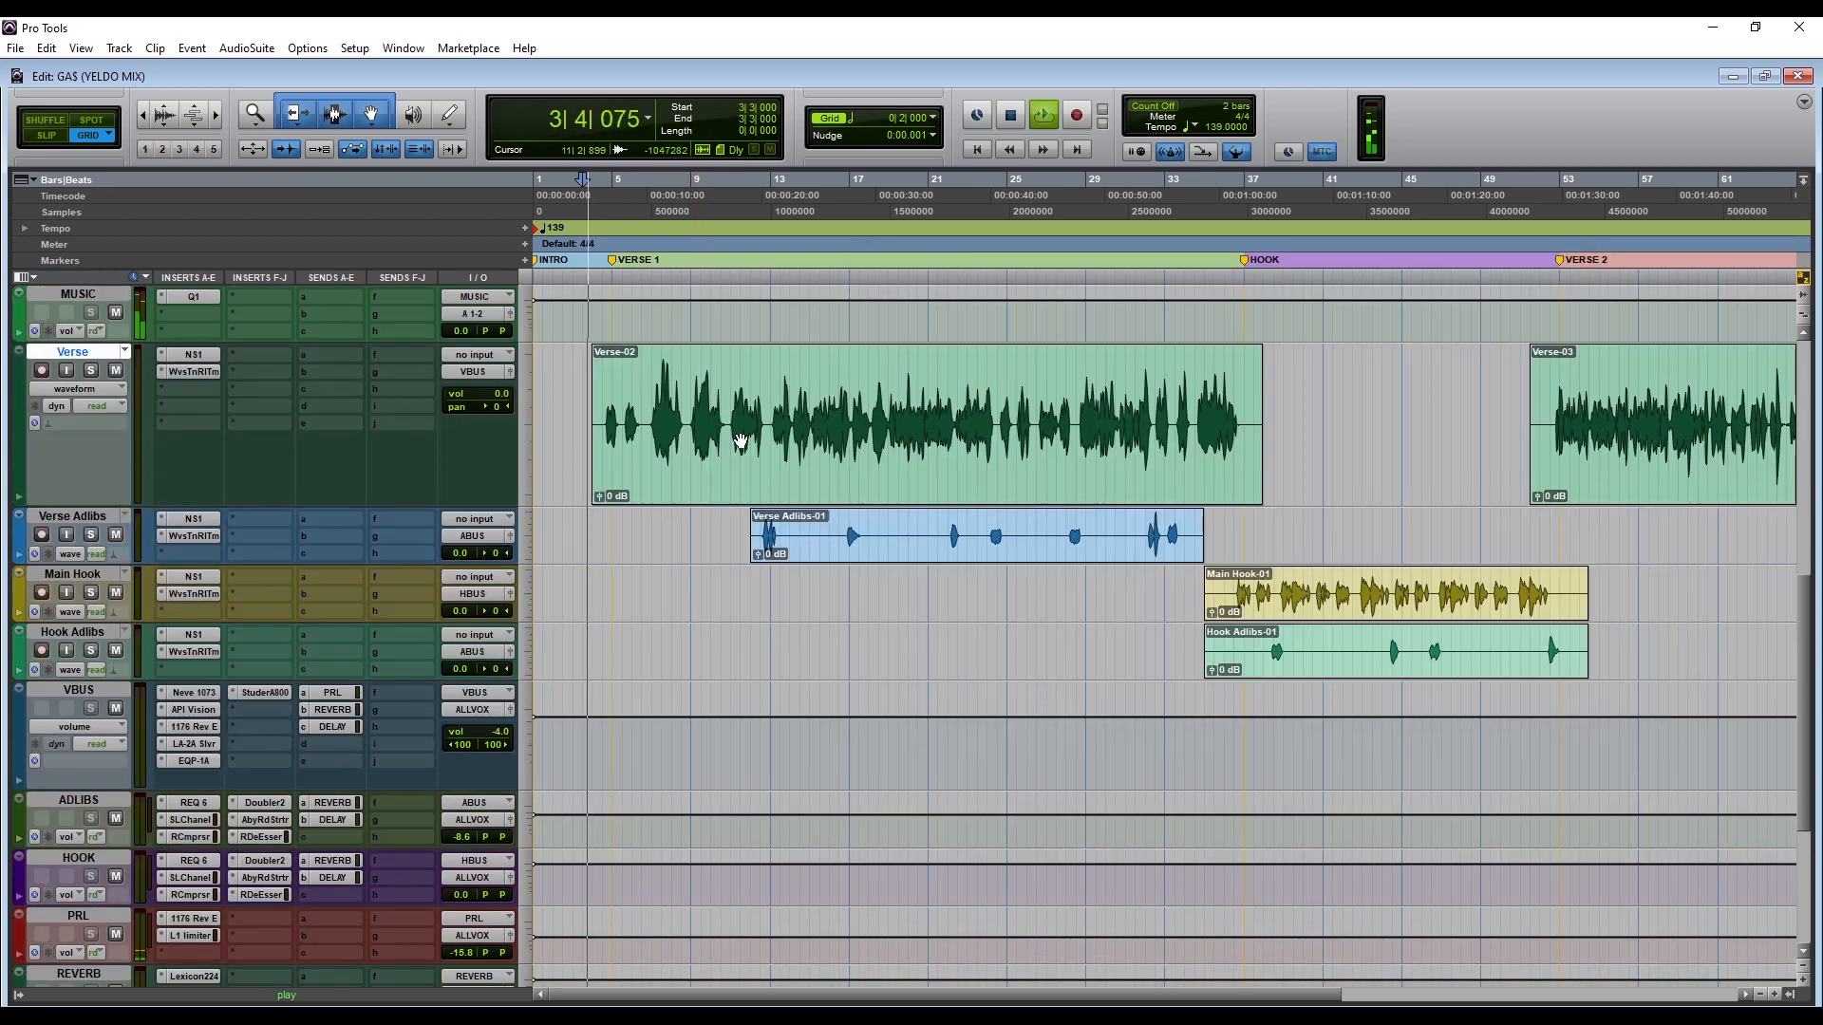
scroll(741, 440, up, 6)
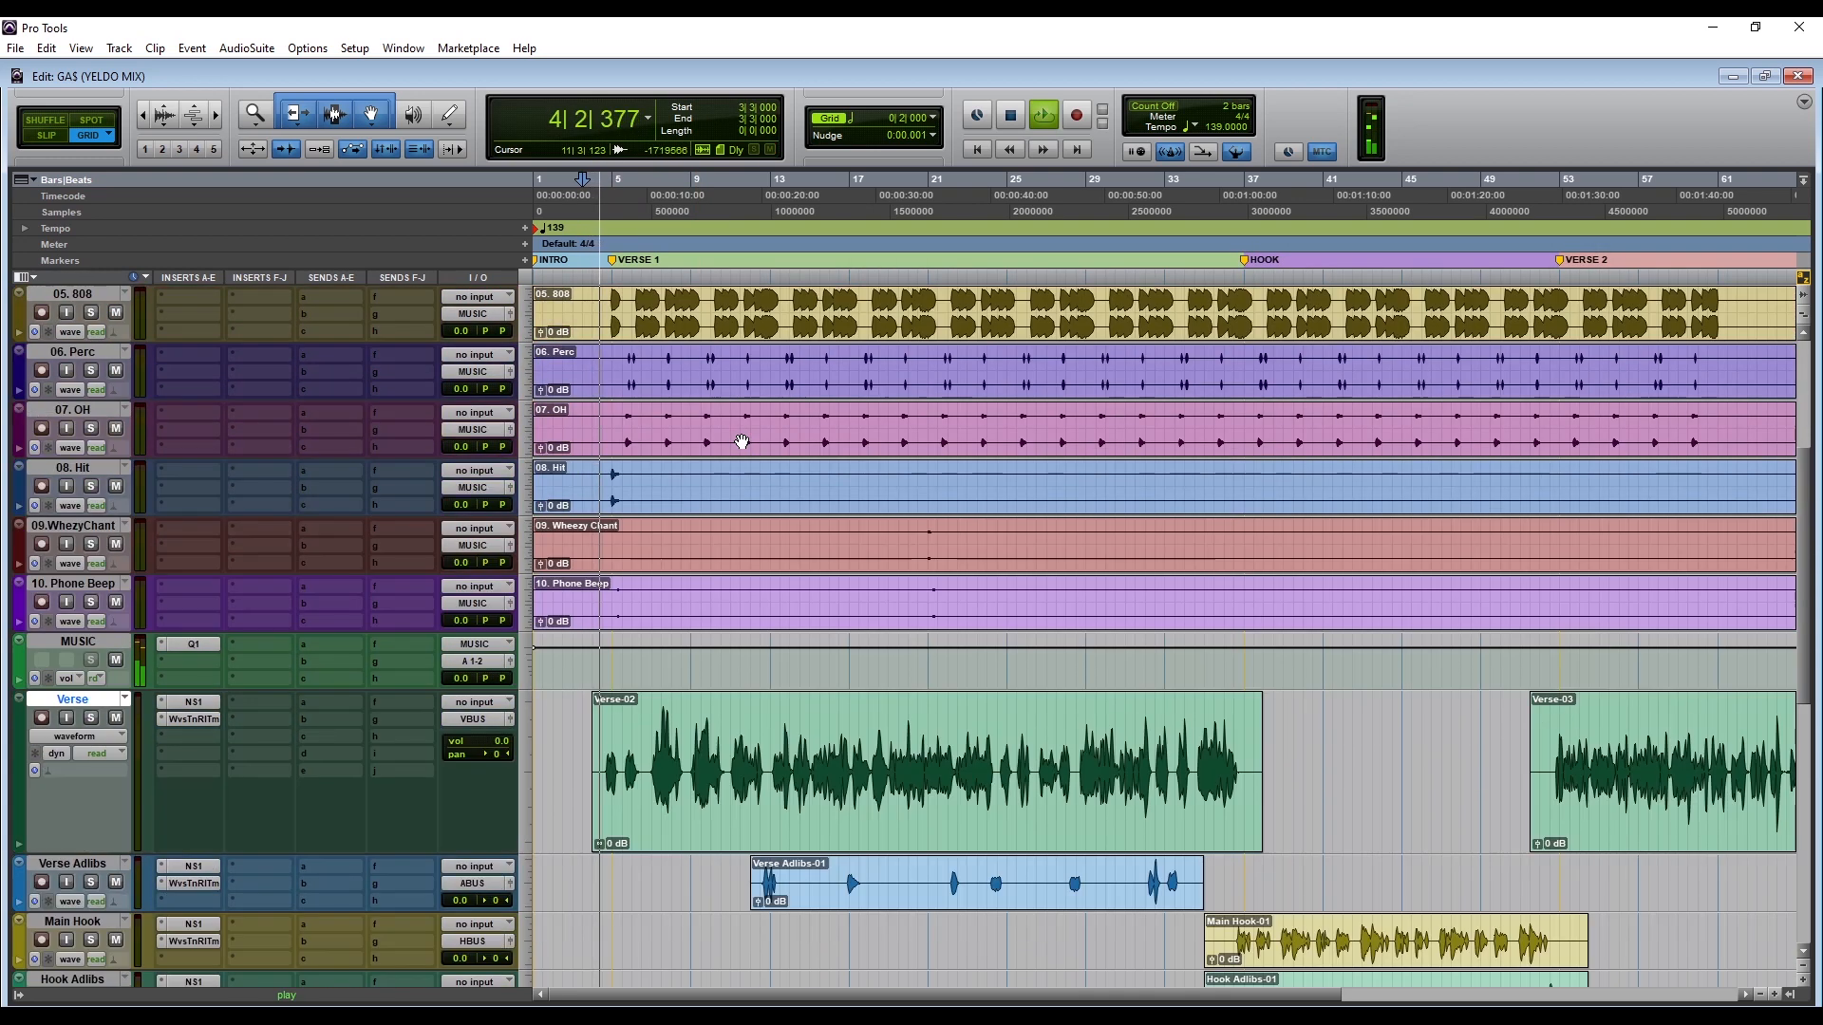
scroll(741, 442, up, 2)
scroll(741, 441, down, 3)
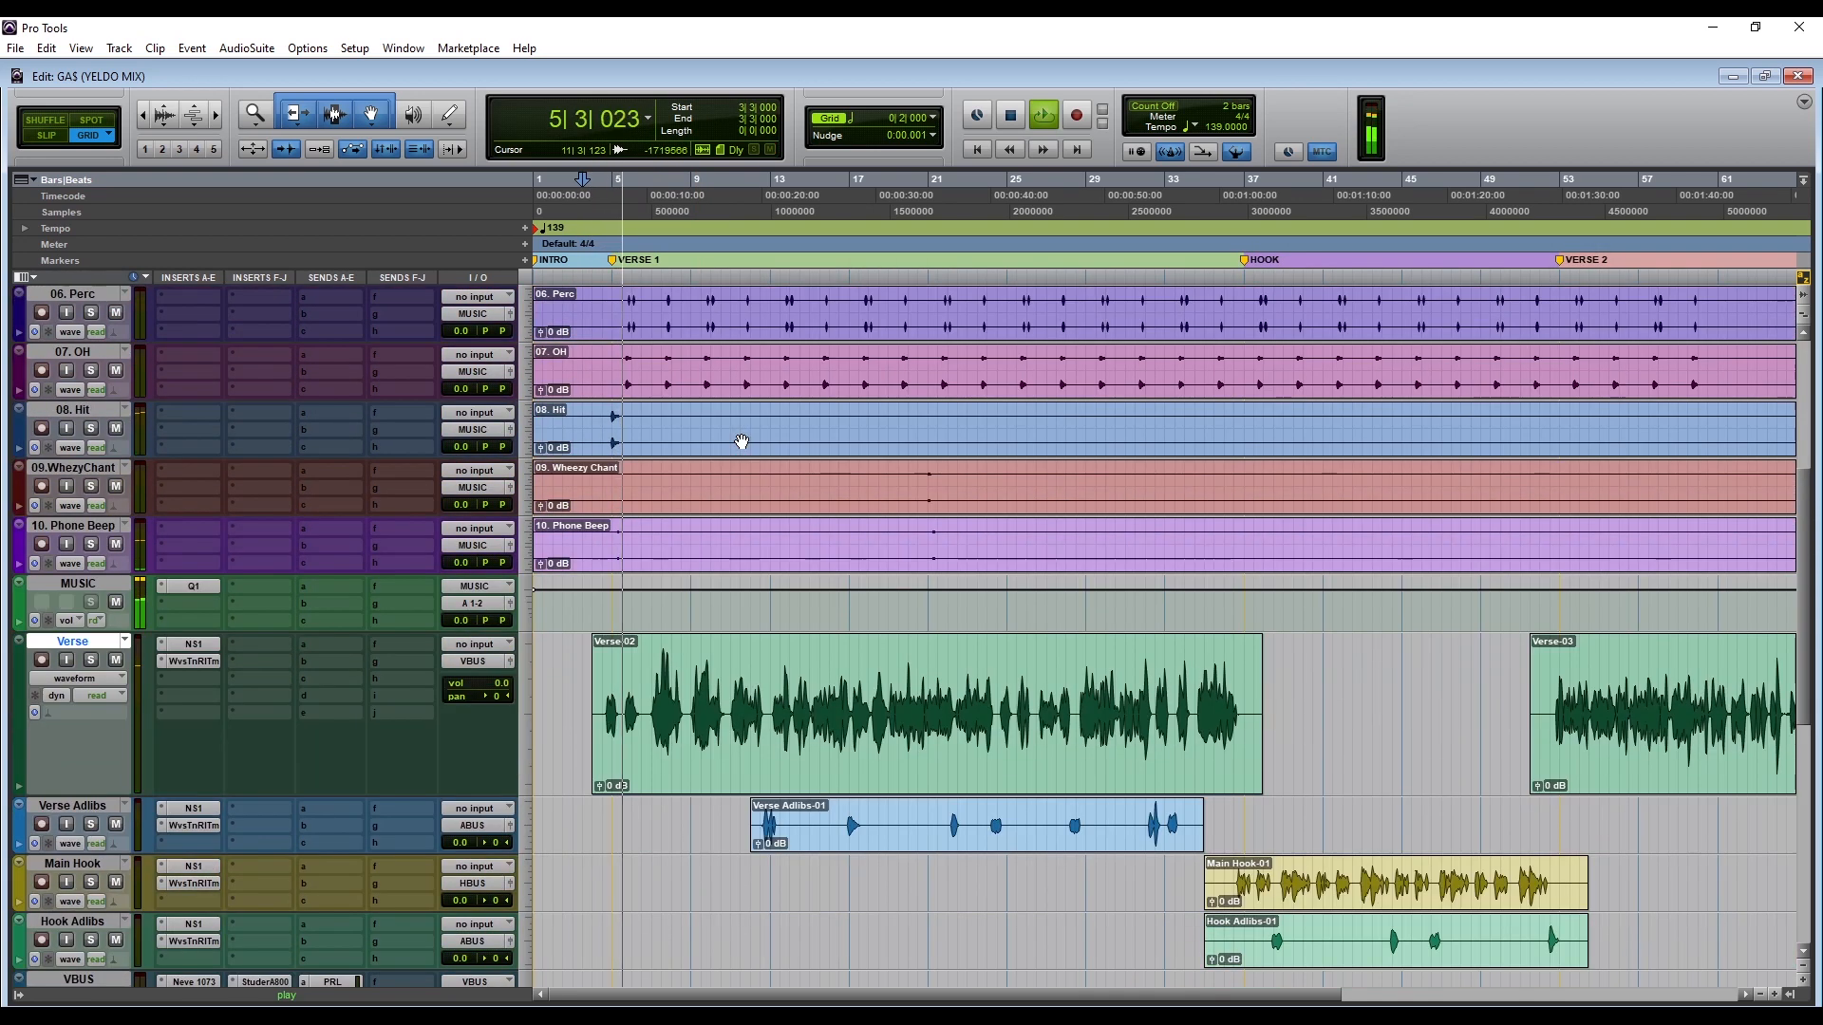
scroll(741, 442, down, 7)
scroll(832, 477, up, 1)
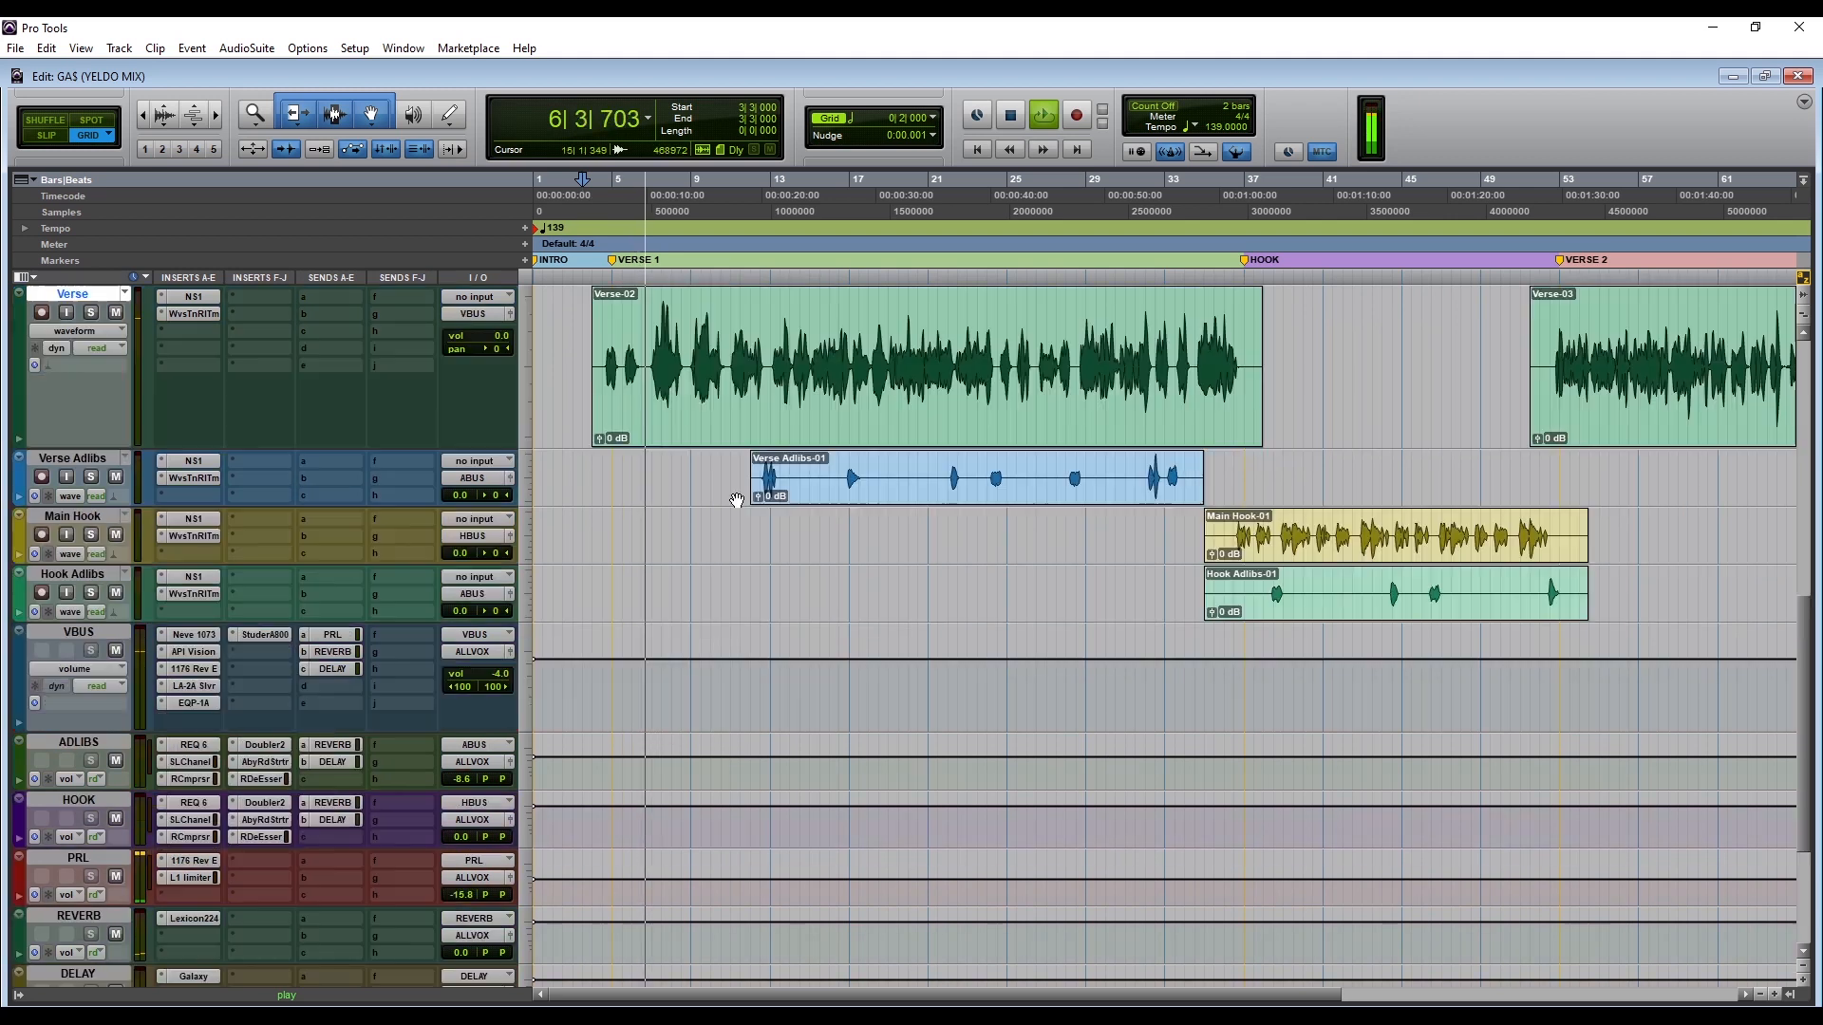
Step: Review the 550L high-mid band of the API Vision insert on VBUS during playback, closing the plugin when finished
click(194, 651)
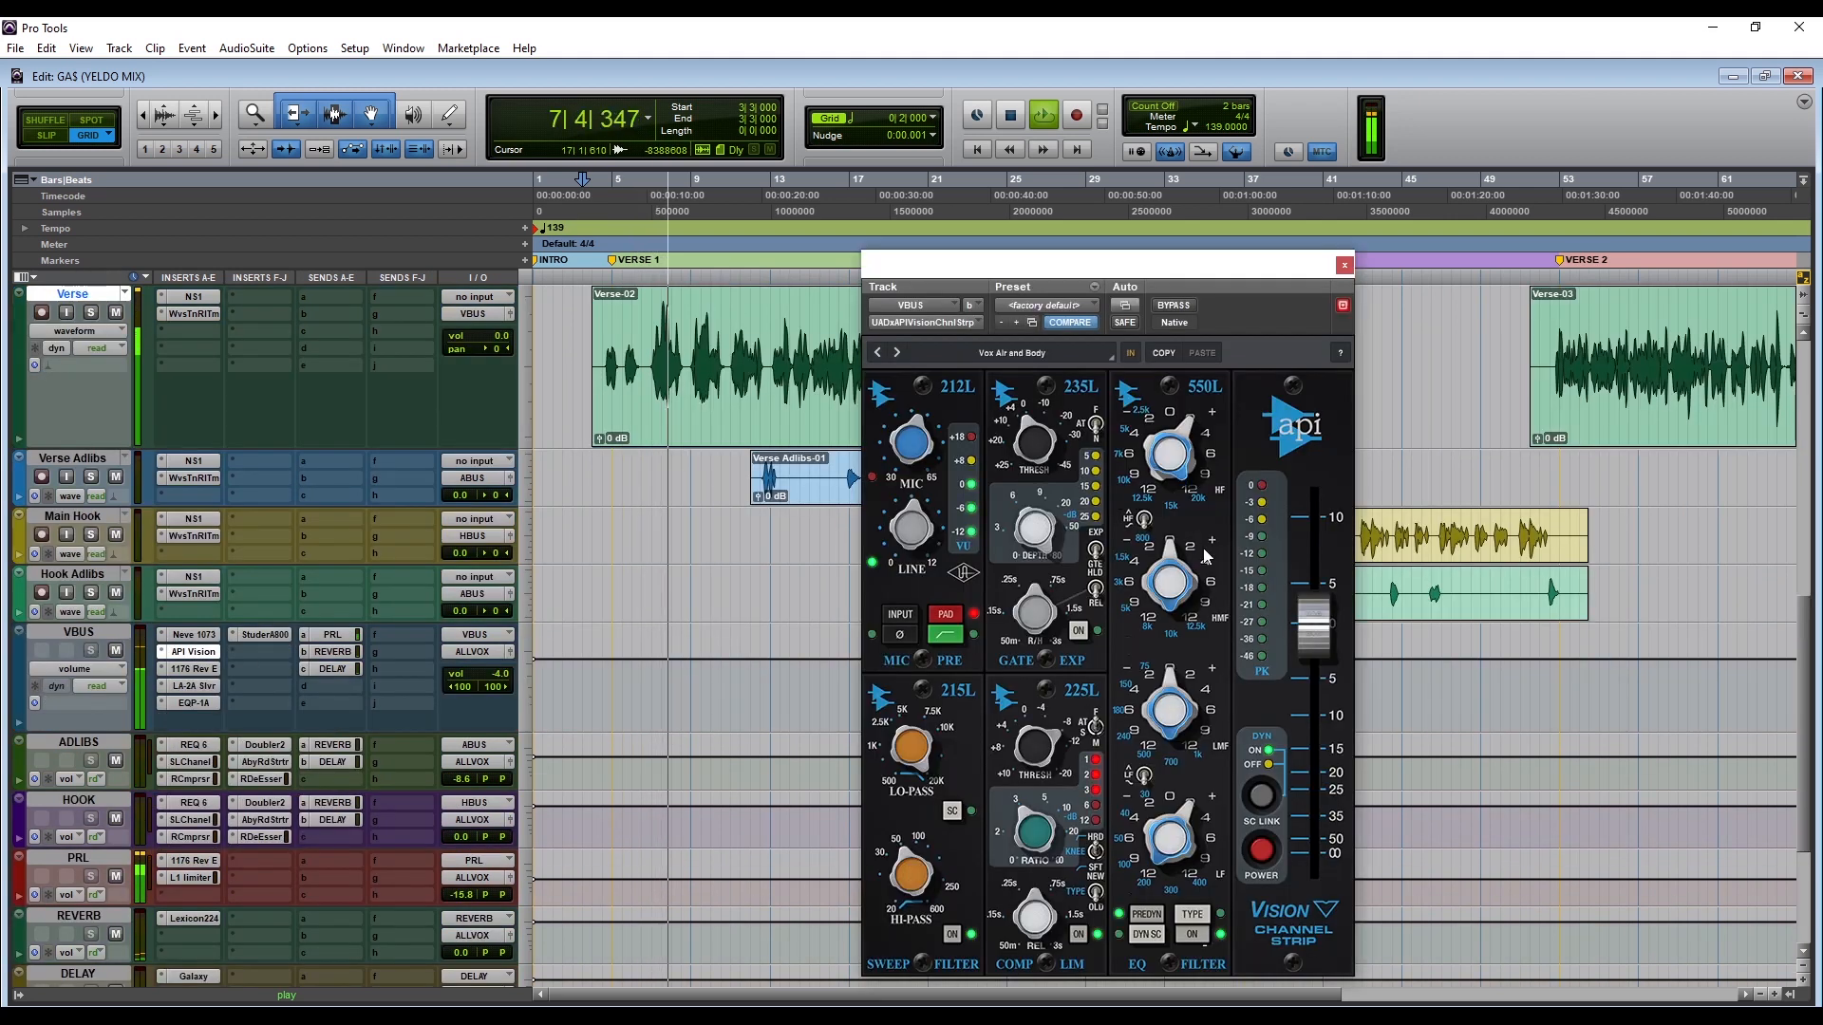
drag(1198, 548, 1219, 558)
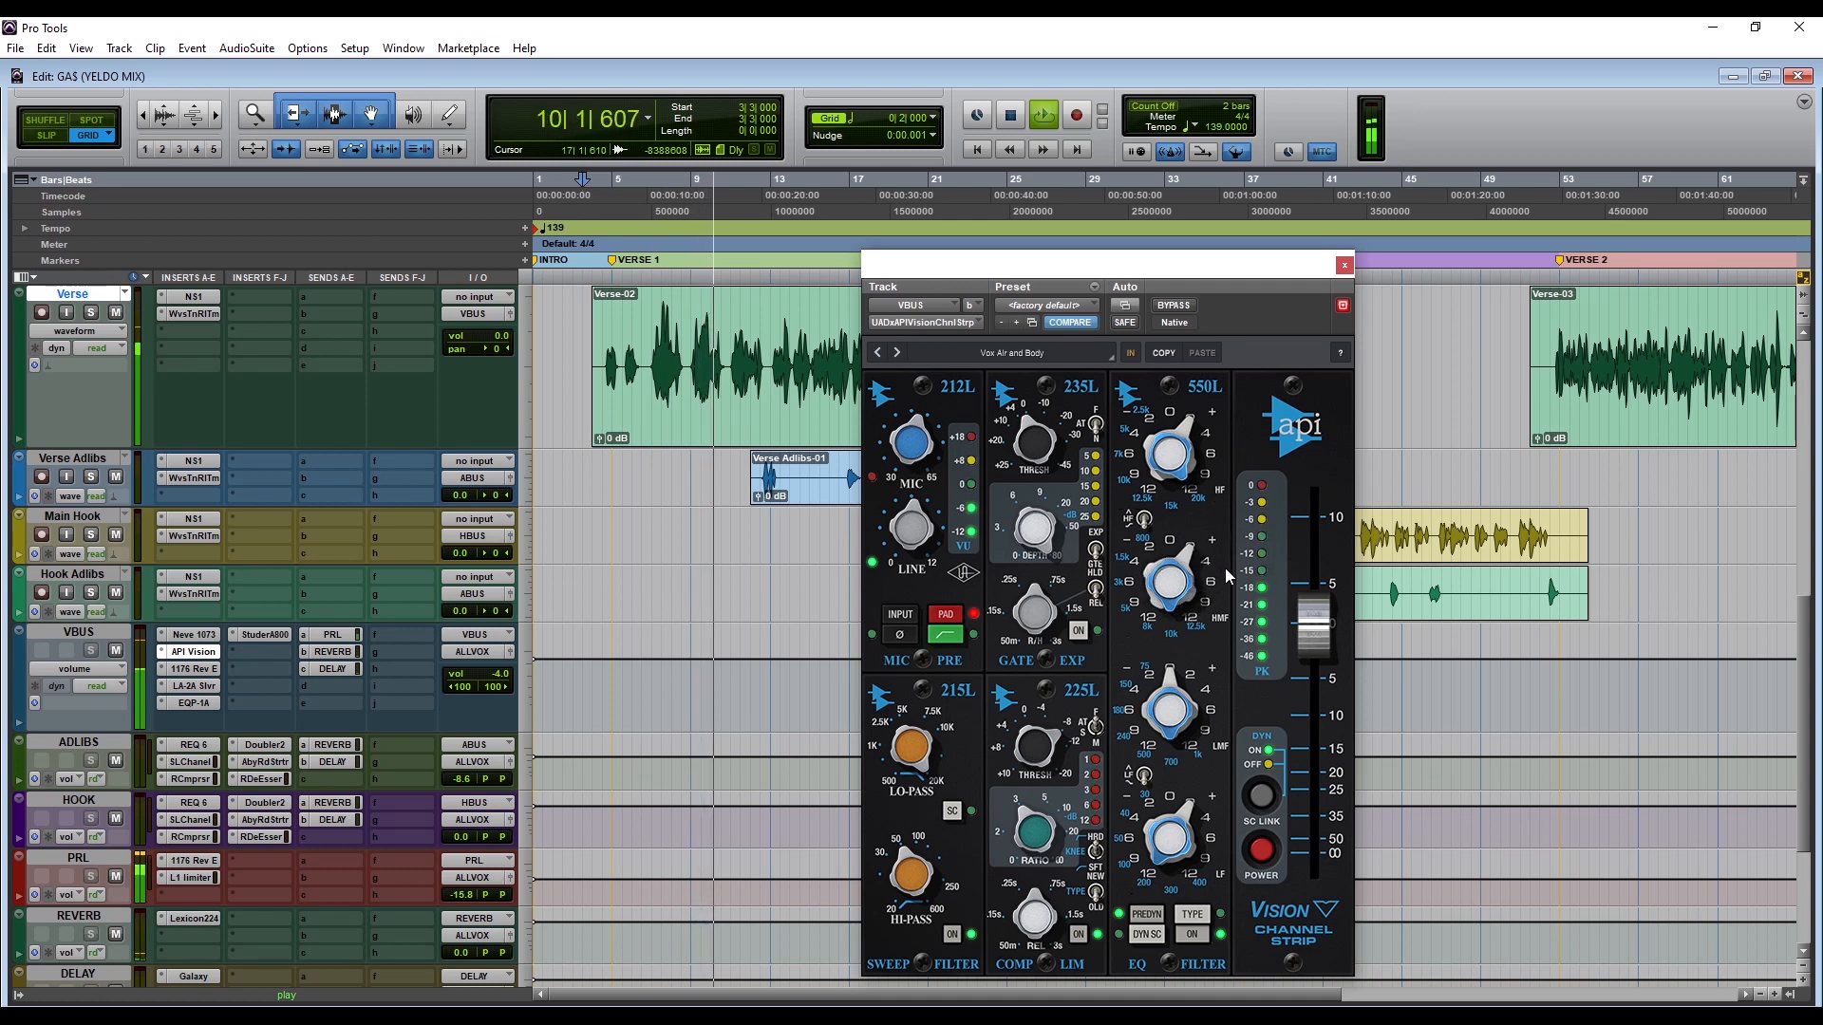
click(1345, 266)
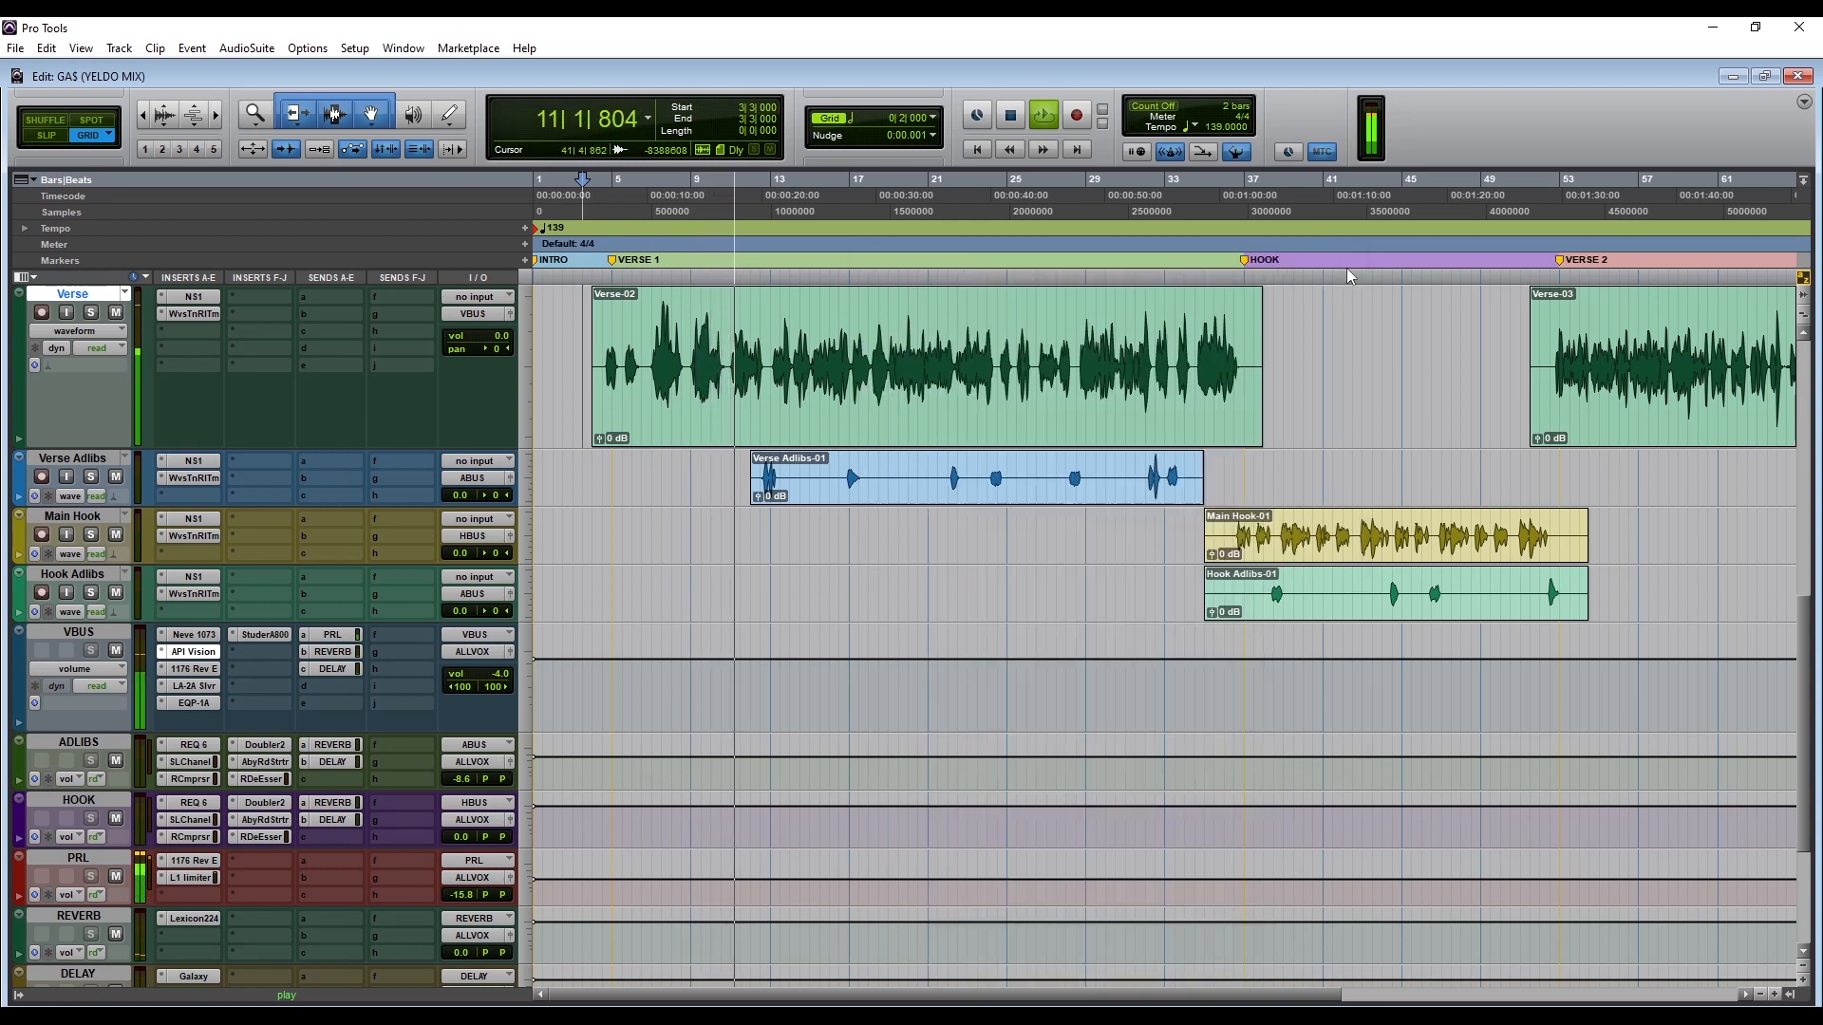
Step: Keep the full mix playing while looking over the session from the LLoop track down to the vocal buses
scroll(854, 543, up, 5)
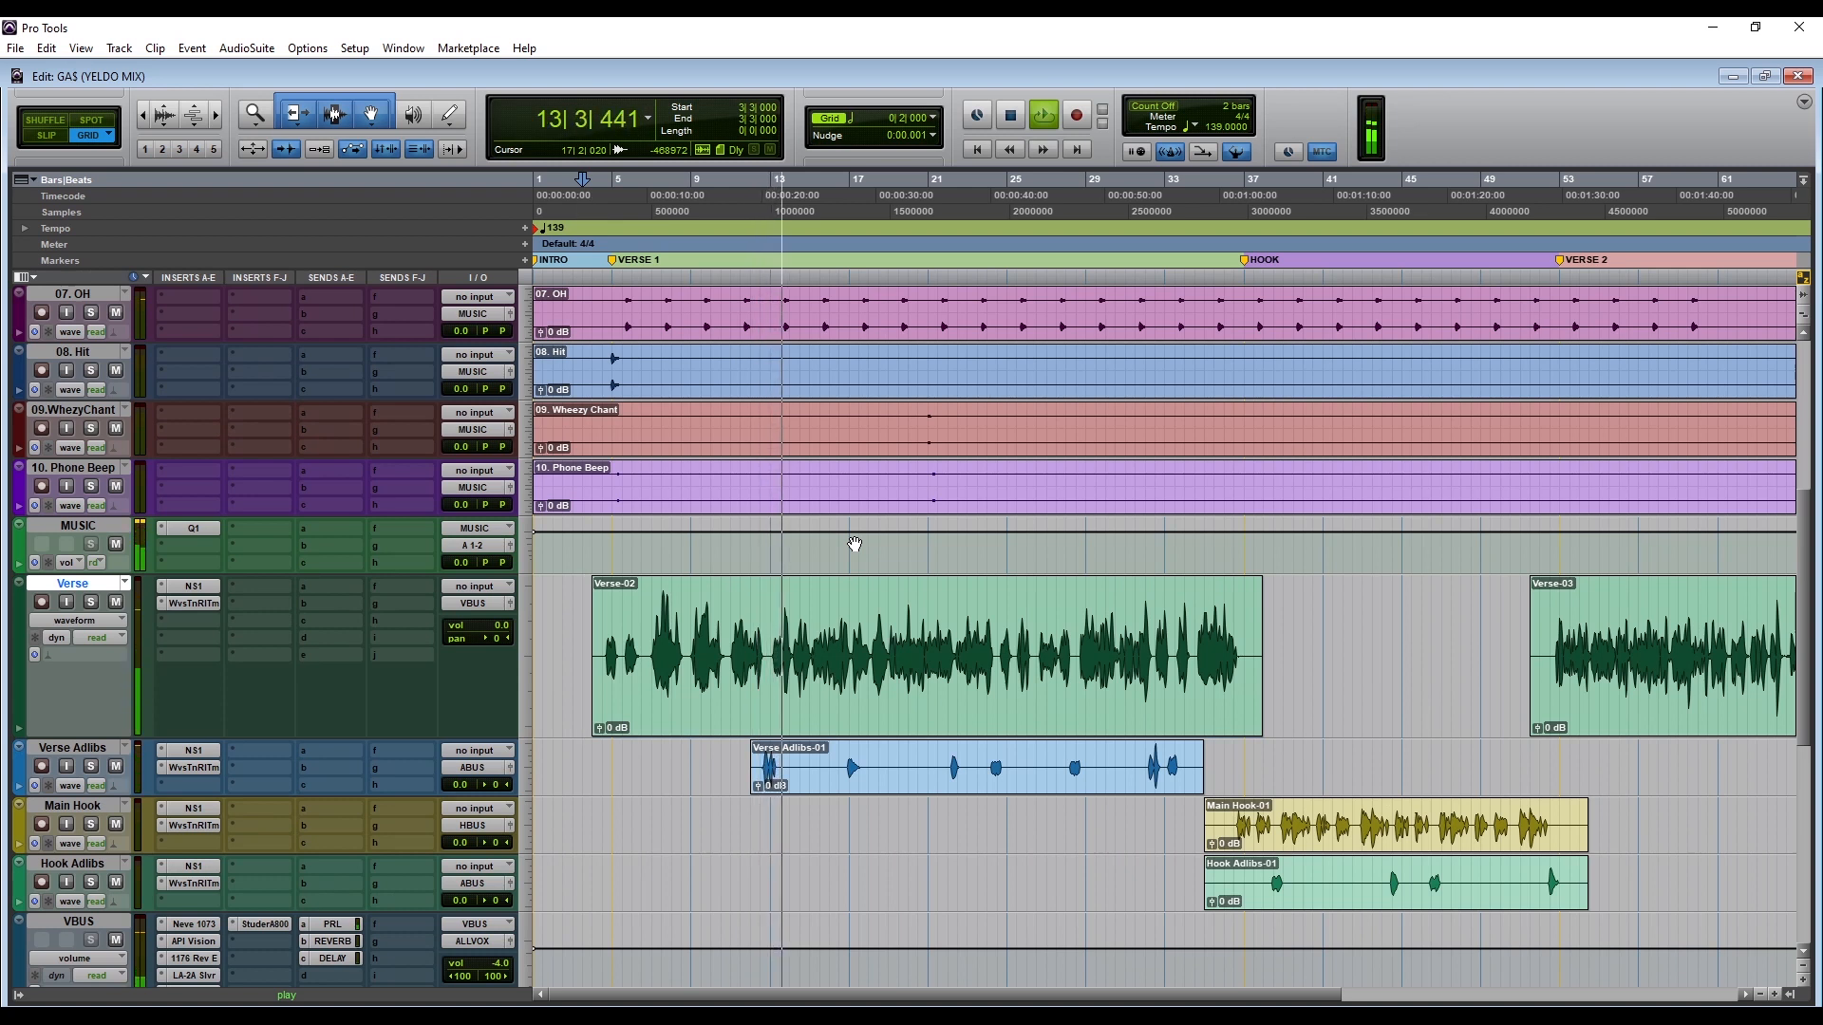
scroll(854, 543, down, 1)
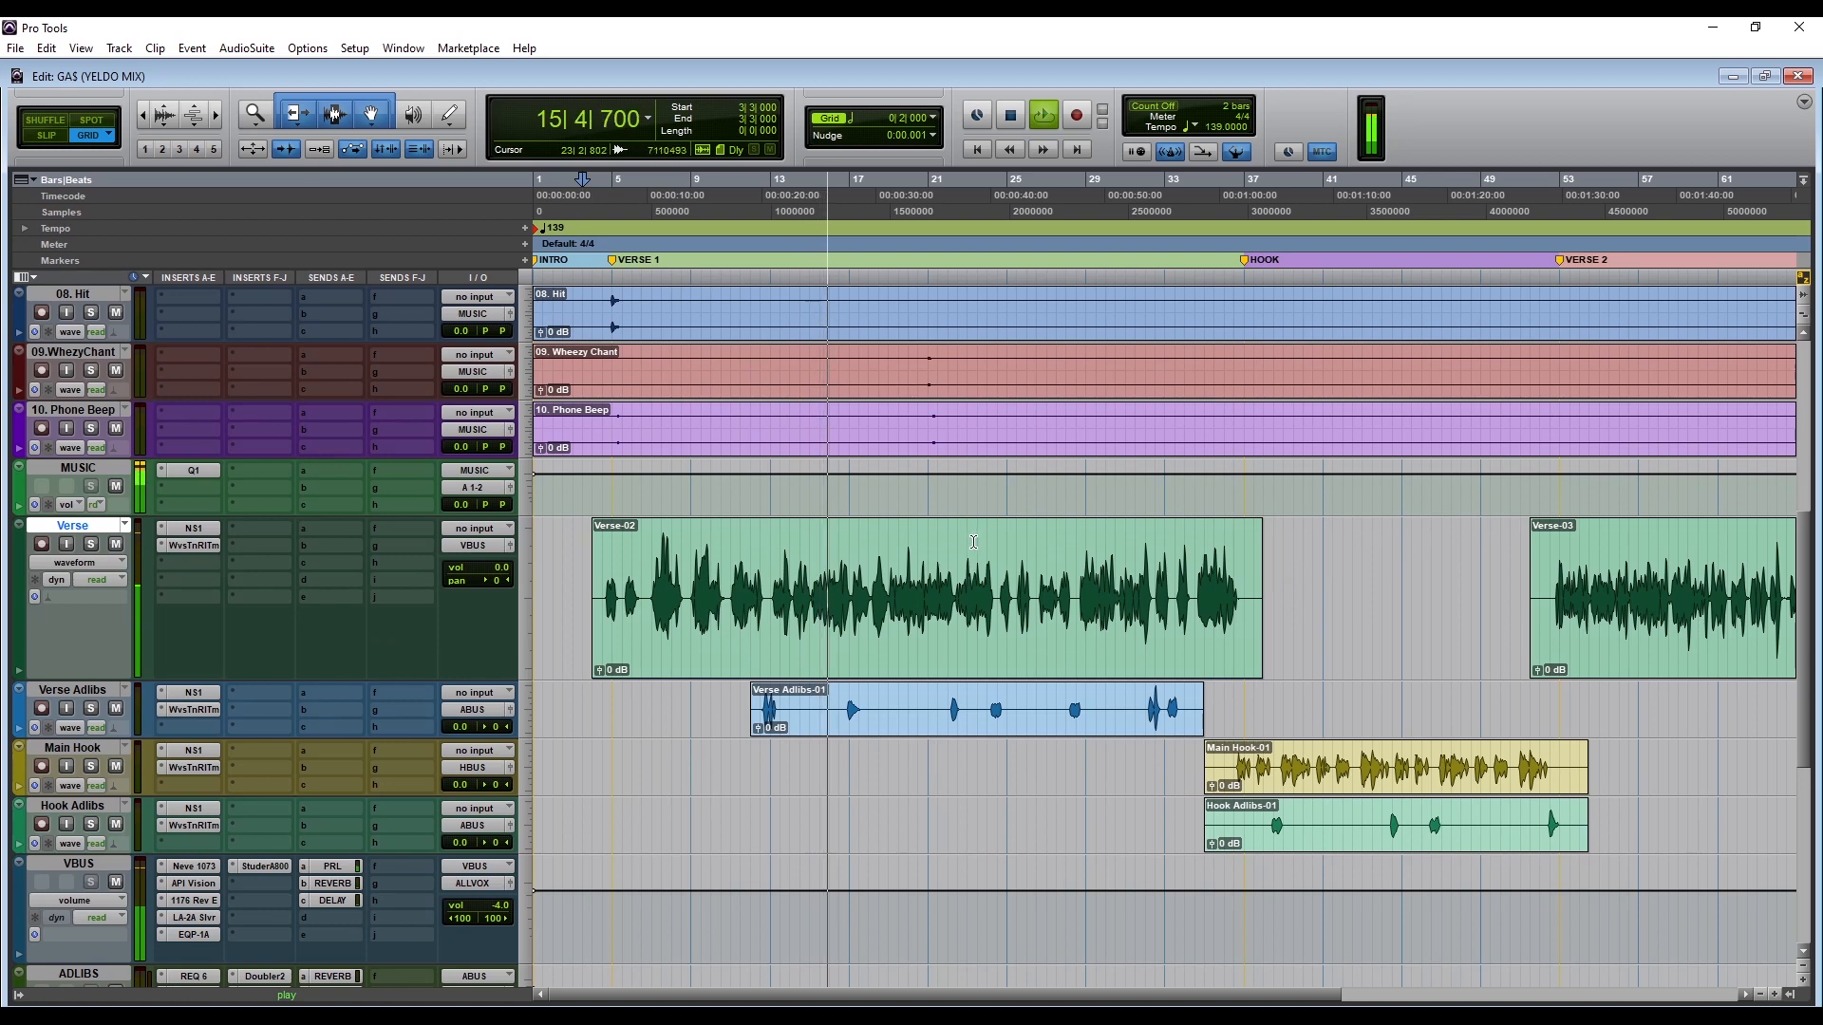
scroll(940, 574, up, 2)
scroll(923, 576, up, 6)
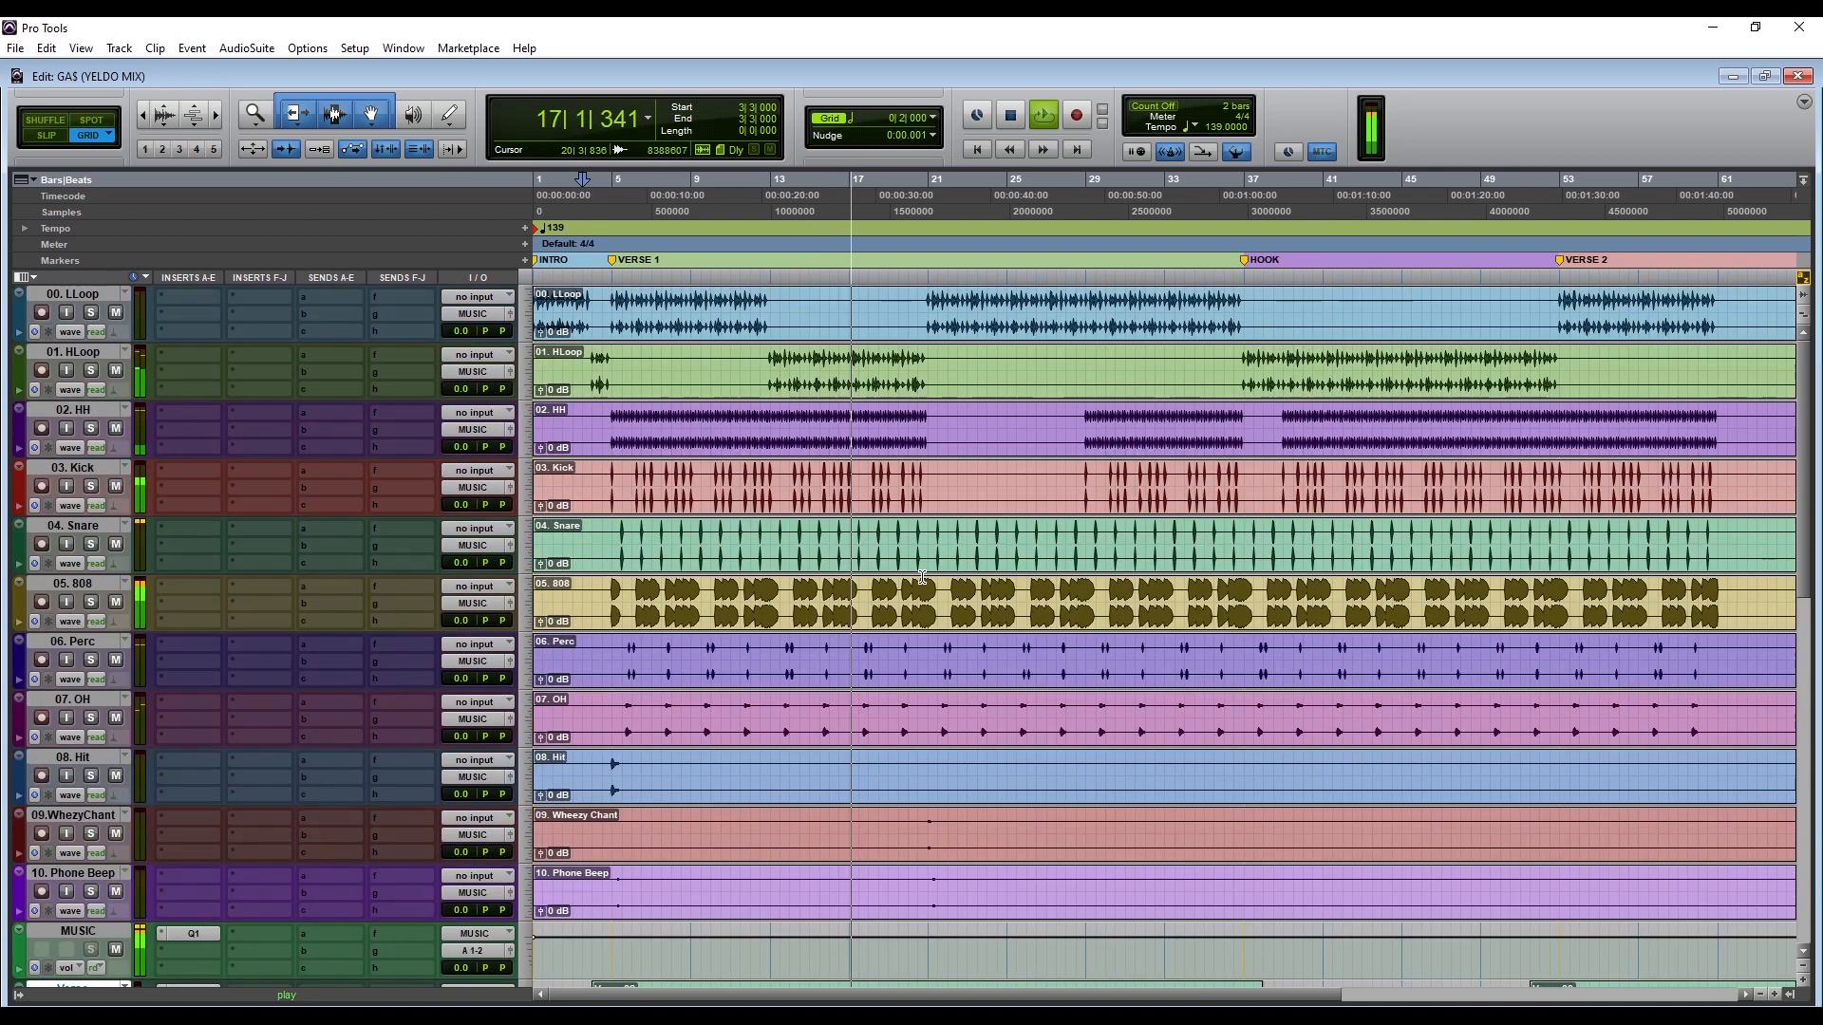
scroll(922, 576, down, 6)
scroll(924, 578, down, 5)
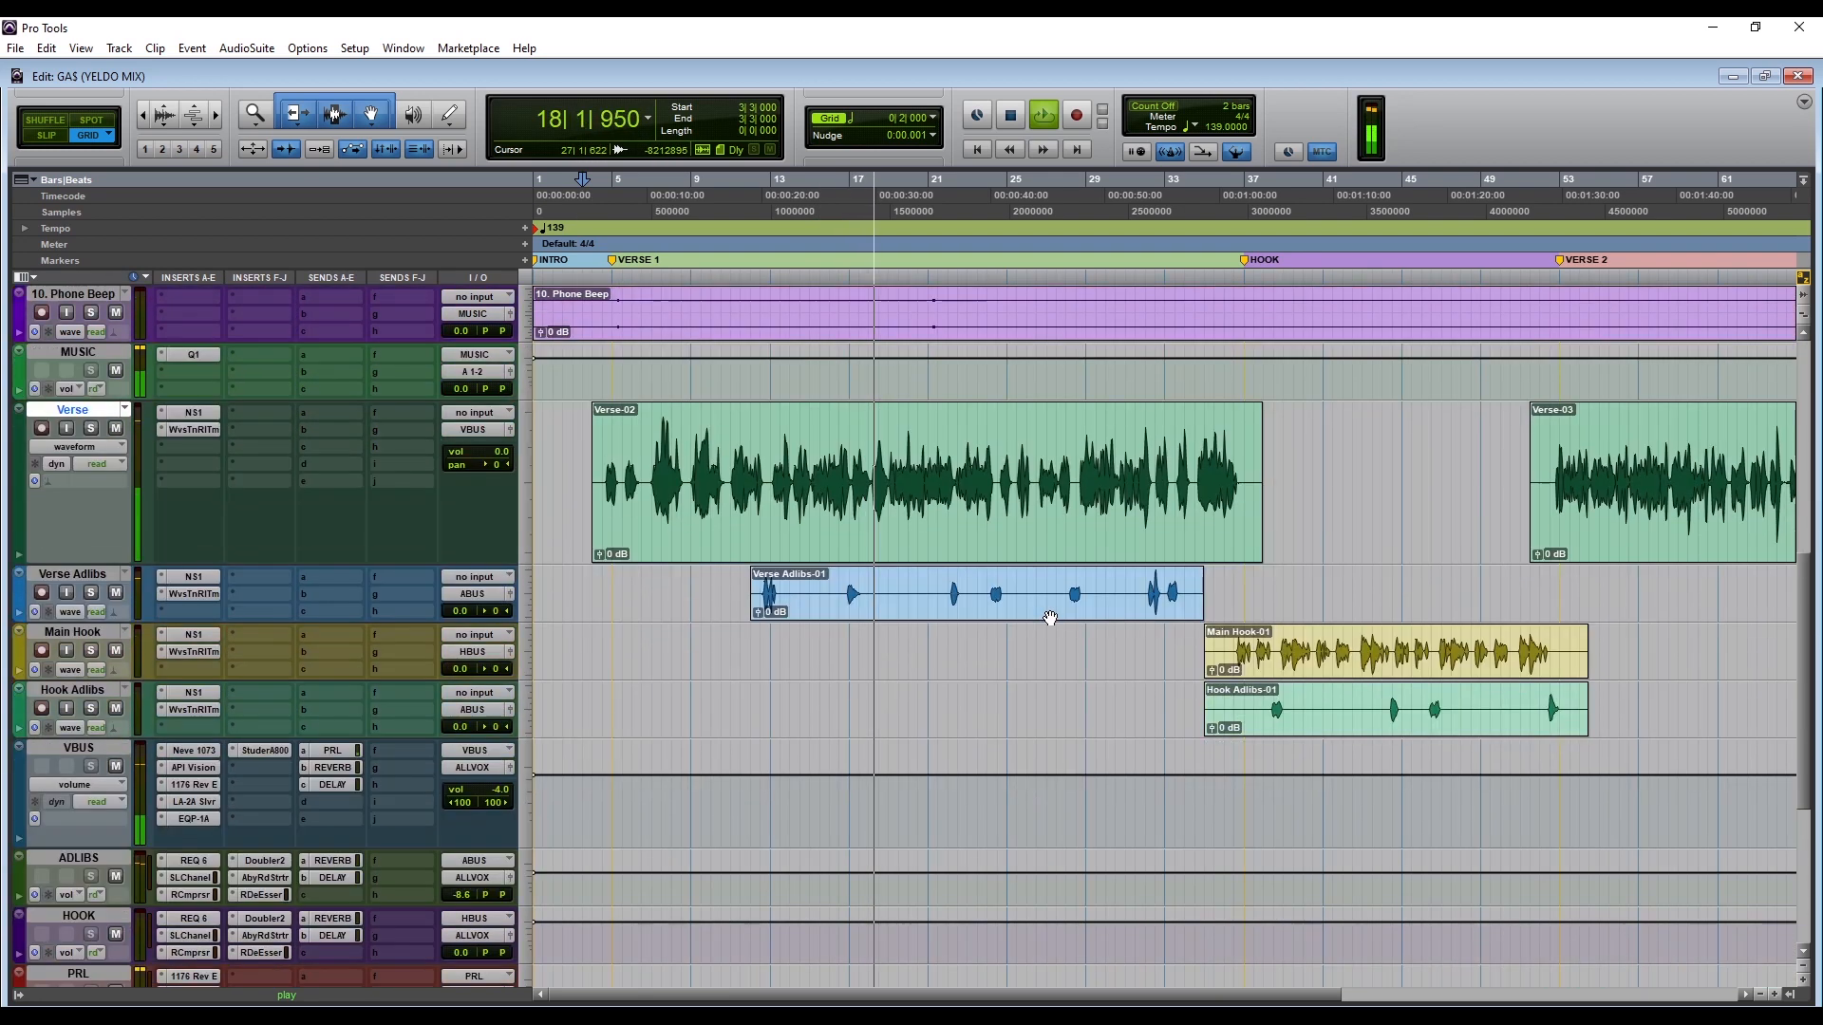